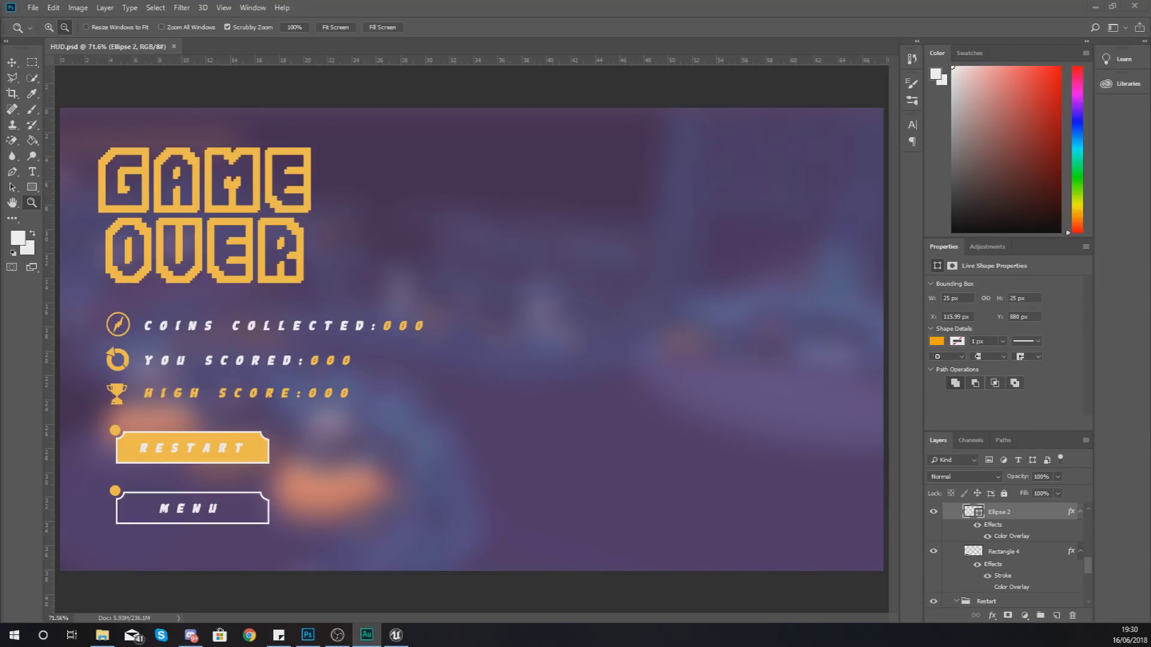
Step: Switch to File Explorer and look over the image assets in the EndGame folder of EndlessAssets
{"action": "left_click", "coordinate": [102, 635]}
{"action": "left_click_drag", "start_coordinate": [839, 223], "coordinate": [498, 1]}
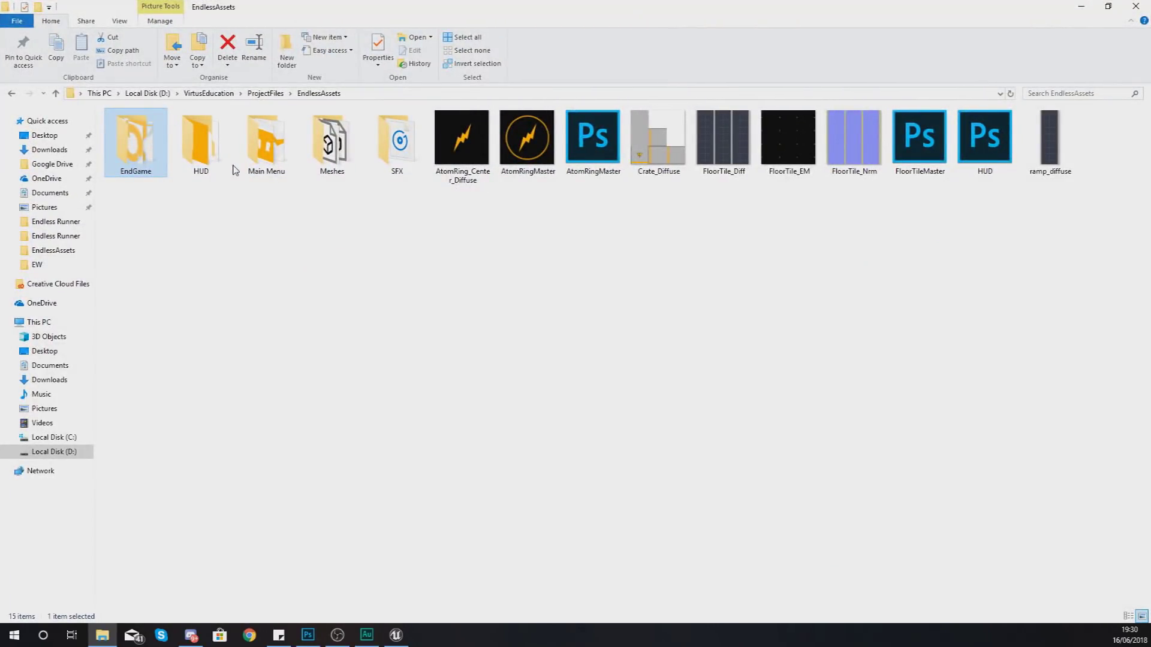
{"action": "double_click", "coordinate": [152, 151]}
{"action": "left_click", "coordinate": [318, 93]}
{"action": "double_click", "coordinate": [138, 168]}
{"action": "left_click_drag", "start_coordinate": [155, 168], "coordinate": [623, 150]}
{"action": "left_click", "coordinate": [666, 150]}
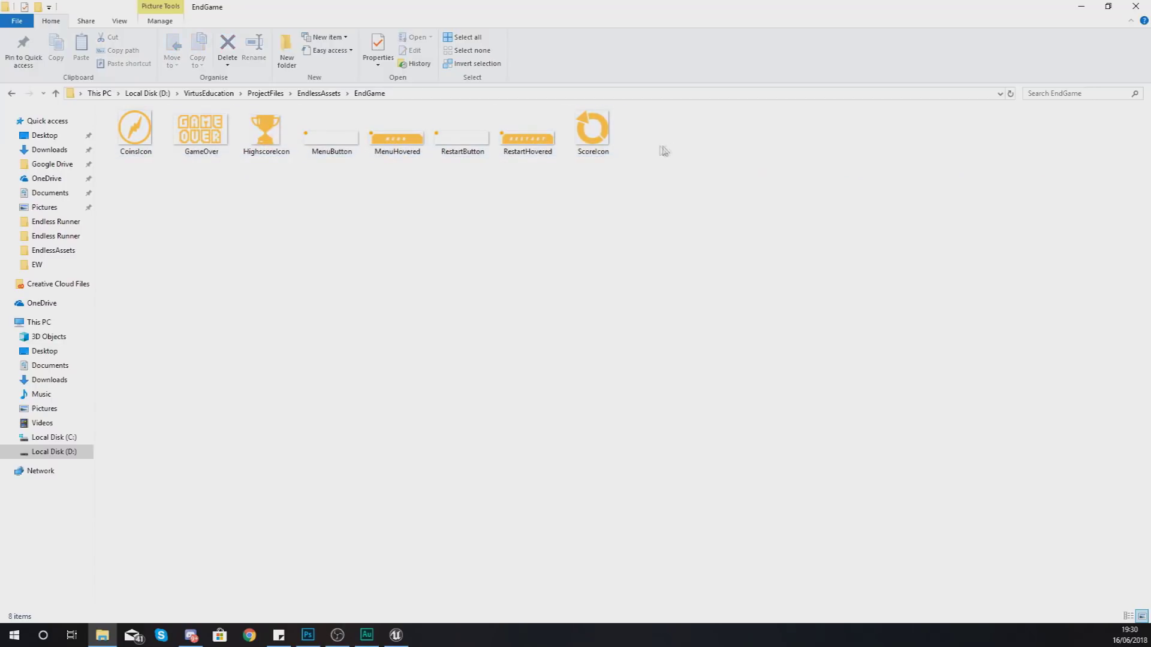
{"action": "left_click_drag", "start_coordinate": [616, 3], "coordinate": [594, 431]}
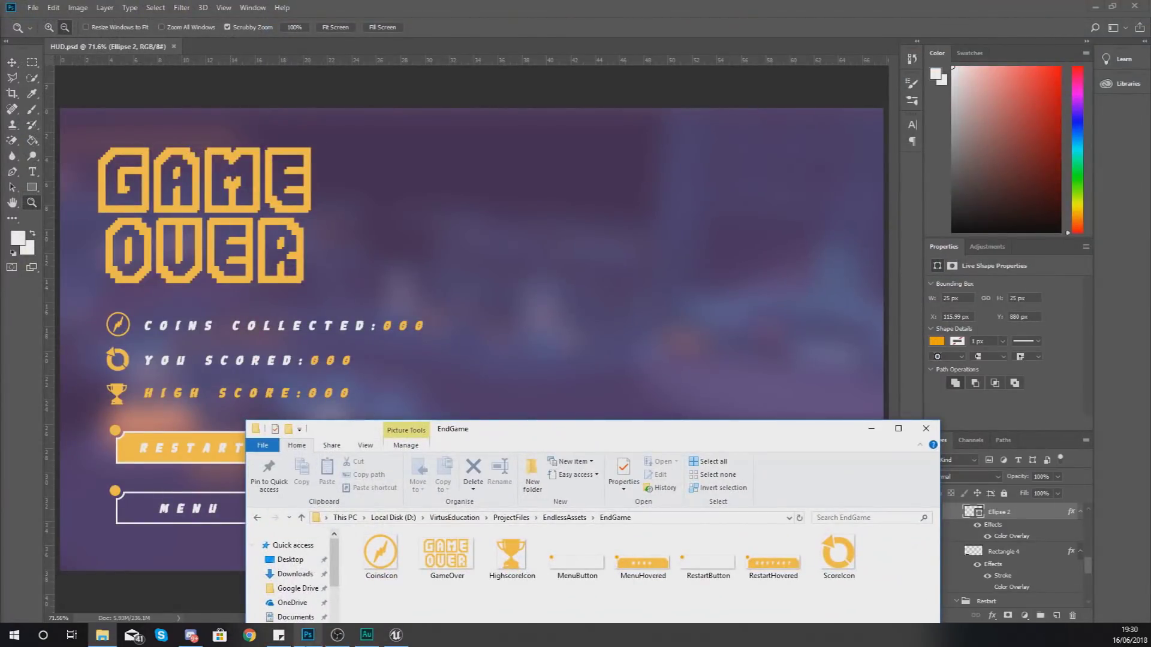
Step: Switch to Unreal Editor and create a new folder named UI inside RunnerFiles
{"action": "left_click", "coordinate": [395, 637]}
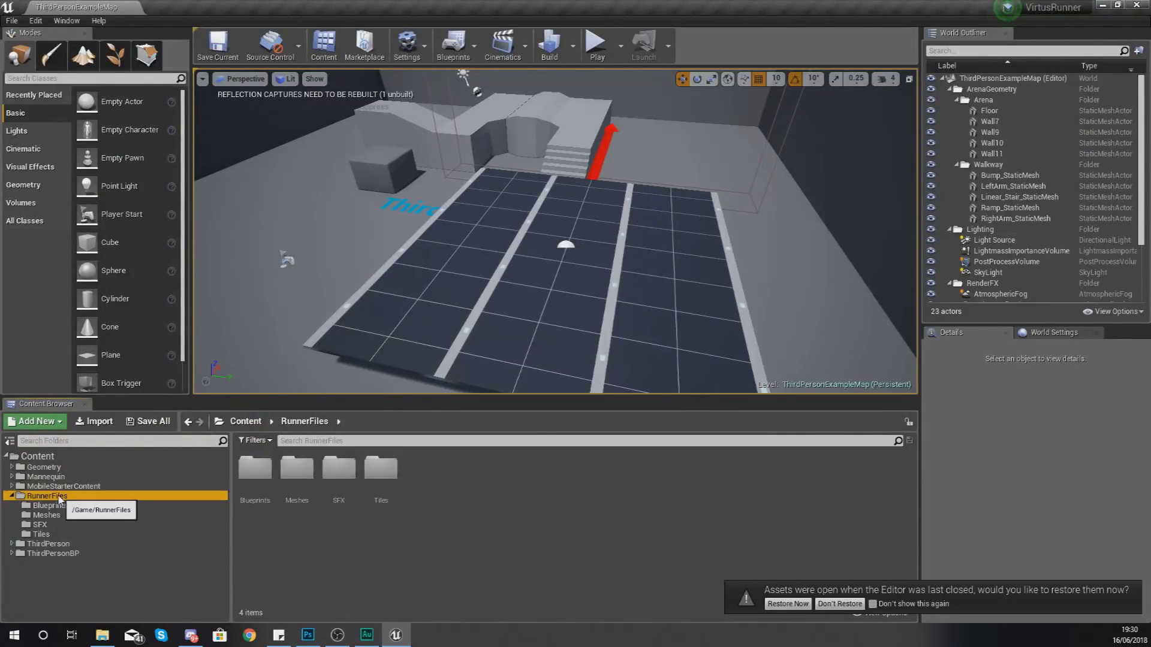
{"action": "right_click", "coordinate": [344, 540]}
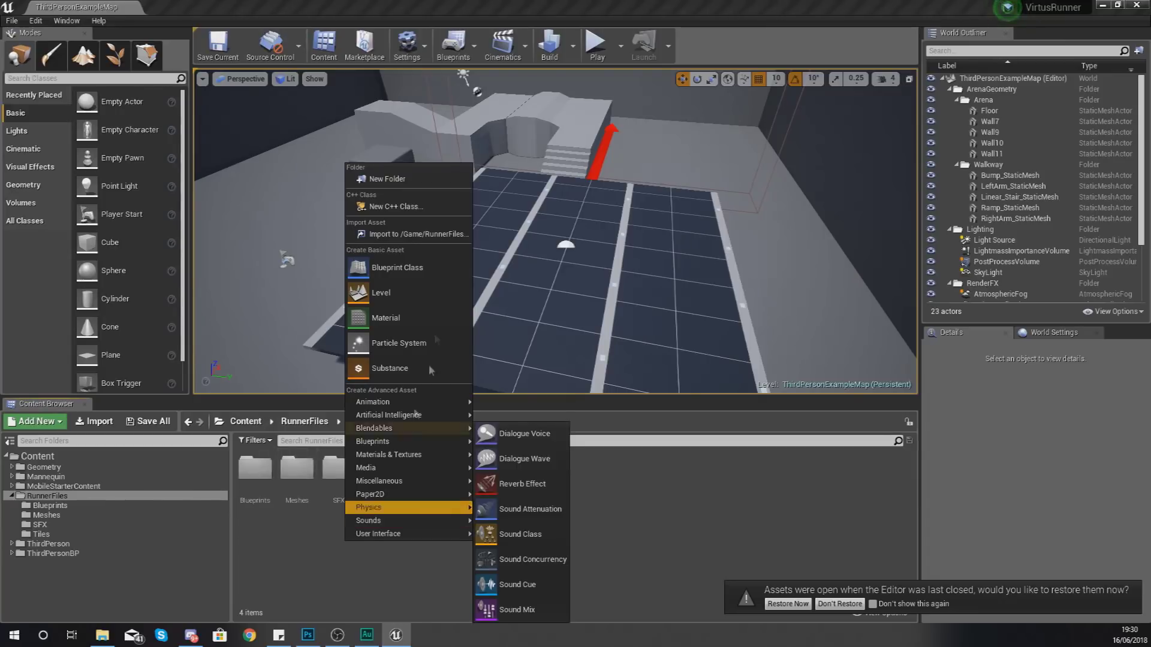
{"action": "left_click", "coordinate": [407, 179]}
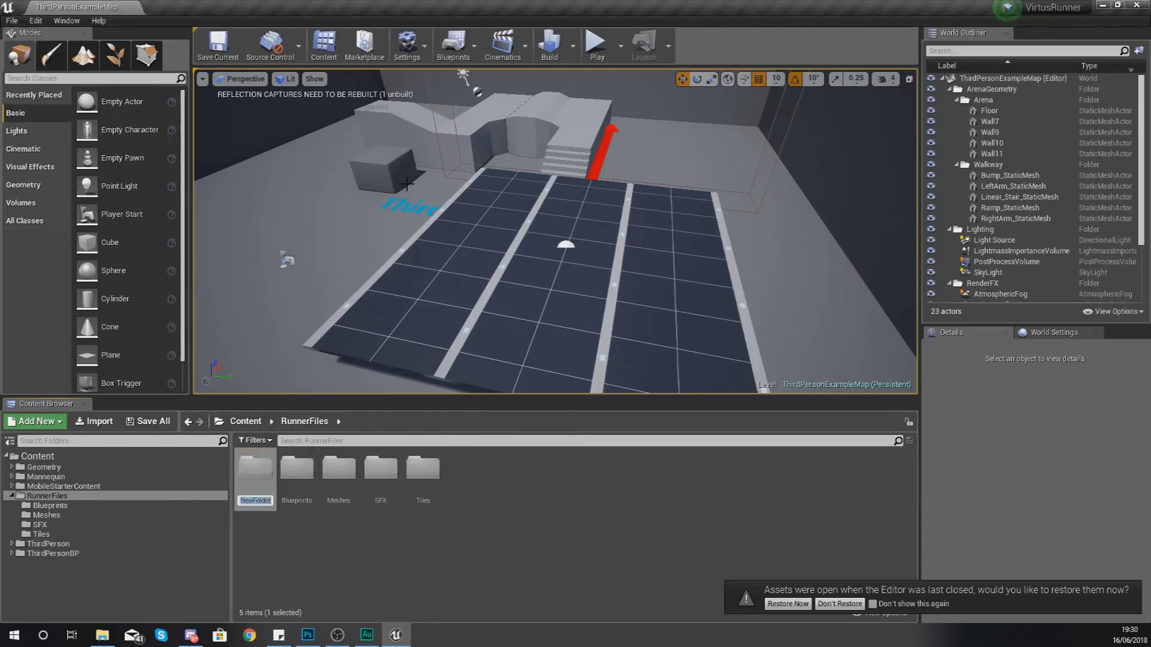
{"action": "type", "text": "UI"}
{"action": "key", "text": "Return"}
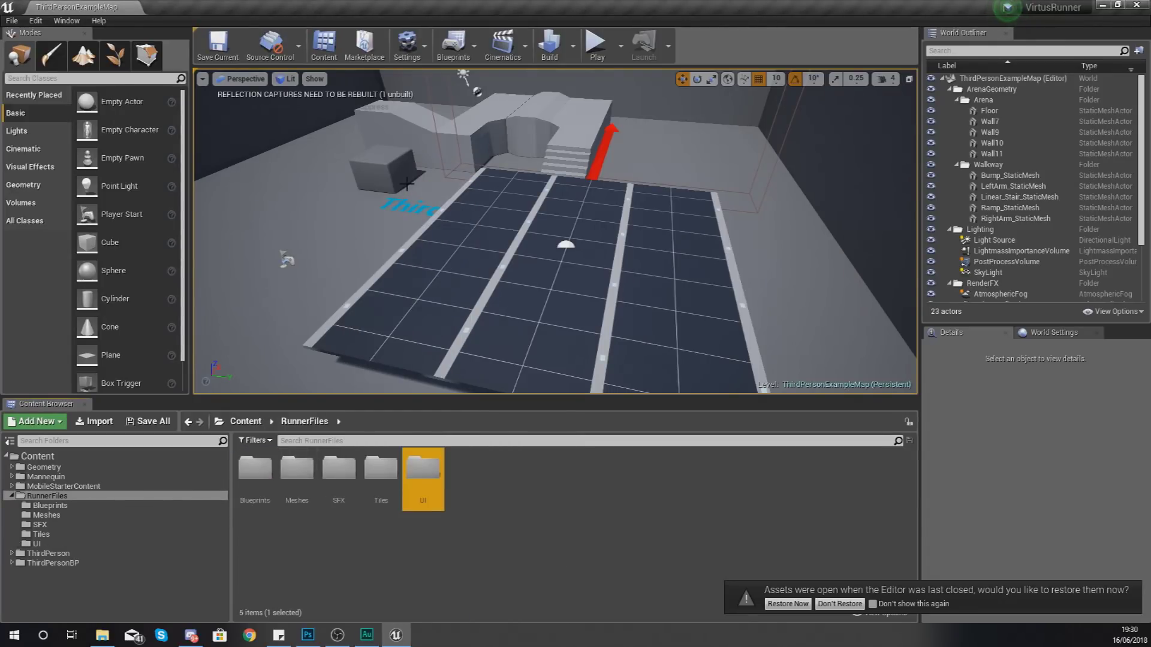
Step: Create a subfolder named EndGame inside the UI folder
{"action": "double_click", "coordinate": [423, 470]}
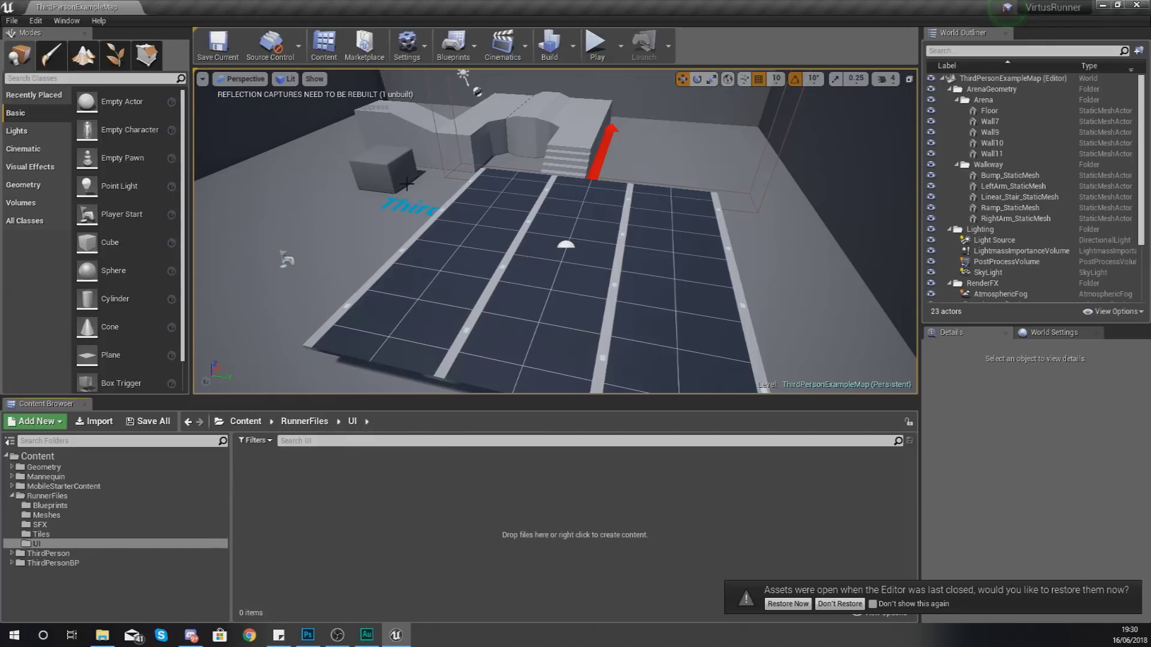
{"action": "right_click", "coordinate": [325, 525]}
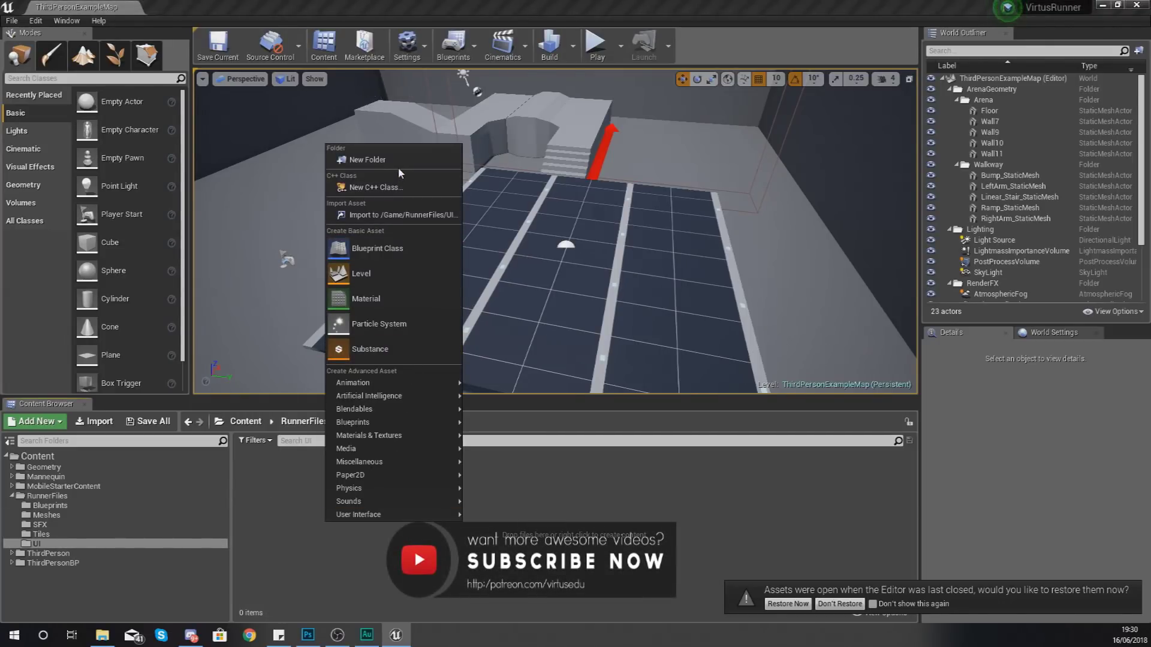
{"action": "left_click", "coordinate": [384, 159]}
{"action": "type", "text": "EndGame"}
{"action": "key", "text": "Return"}
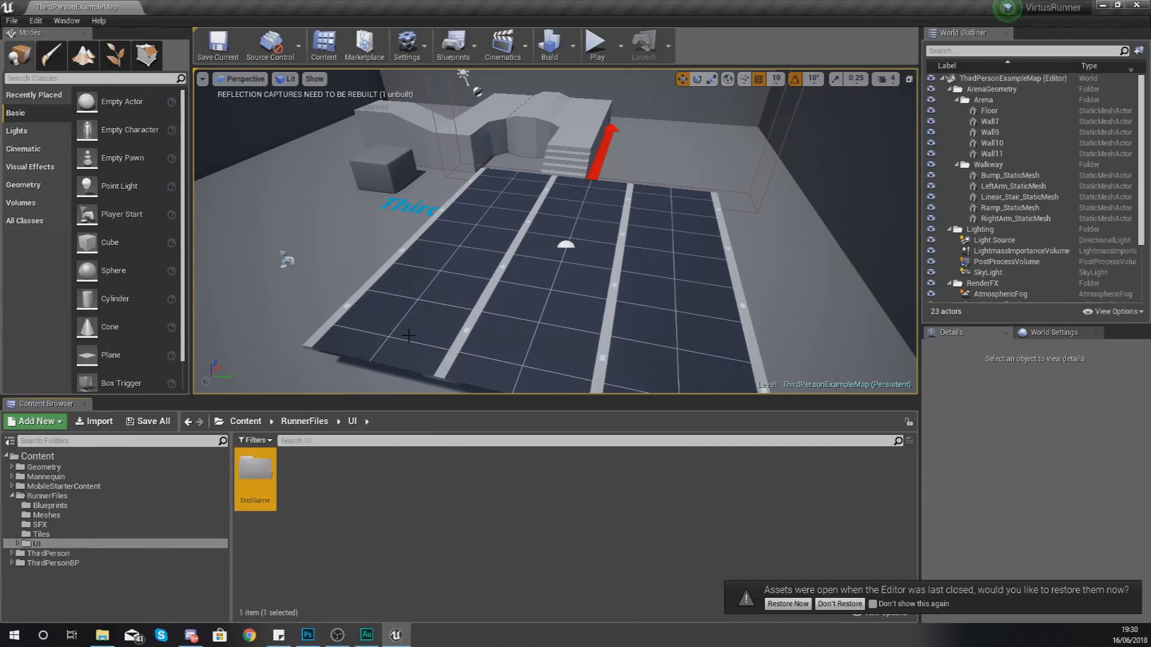
Step: Import all eight images from File Explorer's EndGame folder into the project's RunnerFiles/UI/EndGame folder
{"action": "double_click", "coordinate": [255, 480]}
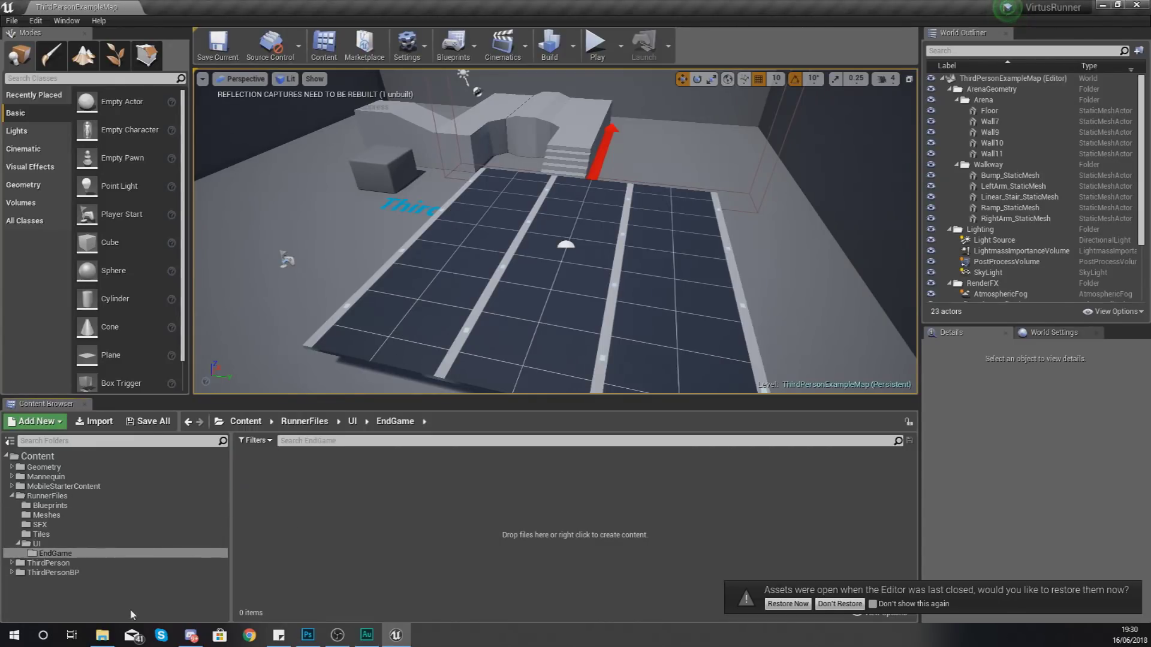
{"action": "left_click", "coordinate": [104, 635]}
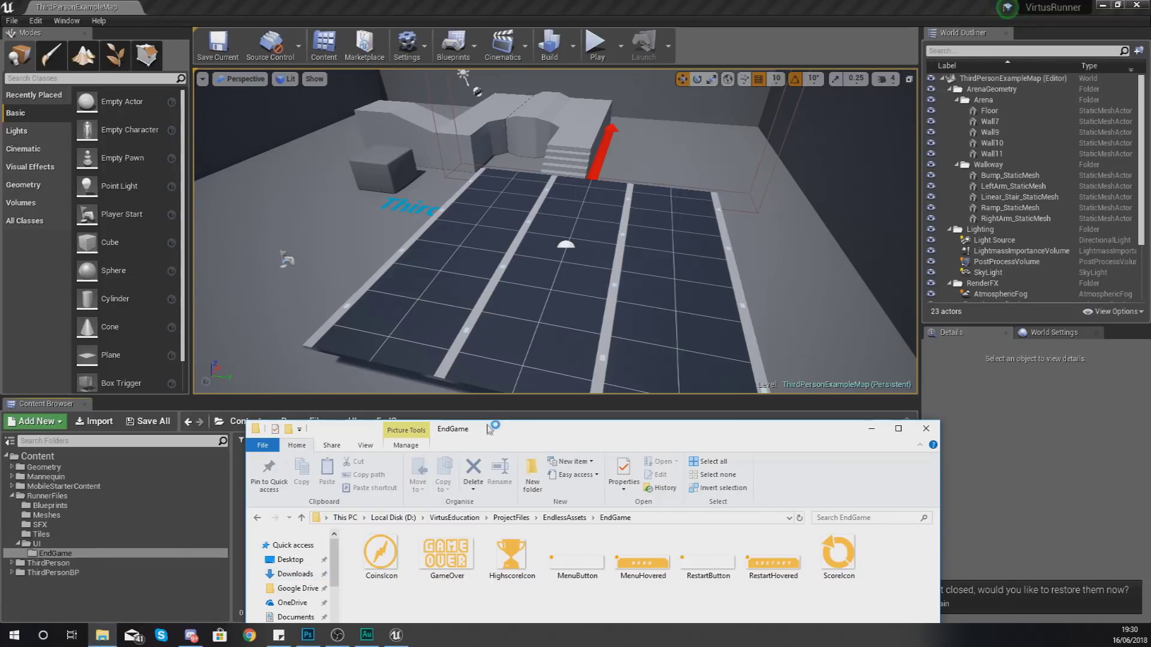
{"action": "left_click_drag", "start_coordinate": [488, 426], "coordinate": [569, 224]}
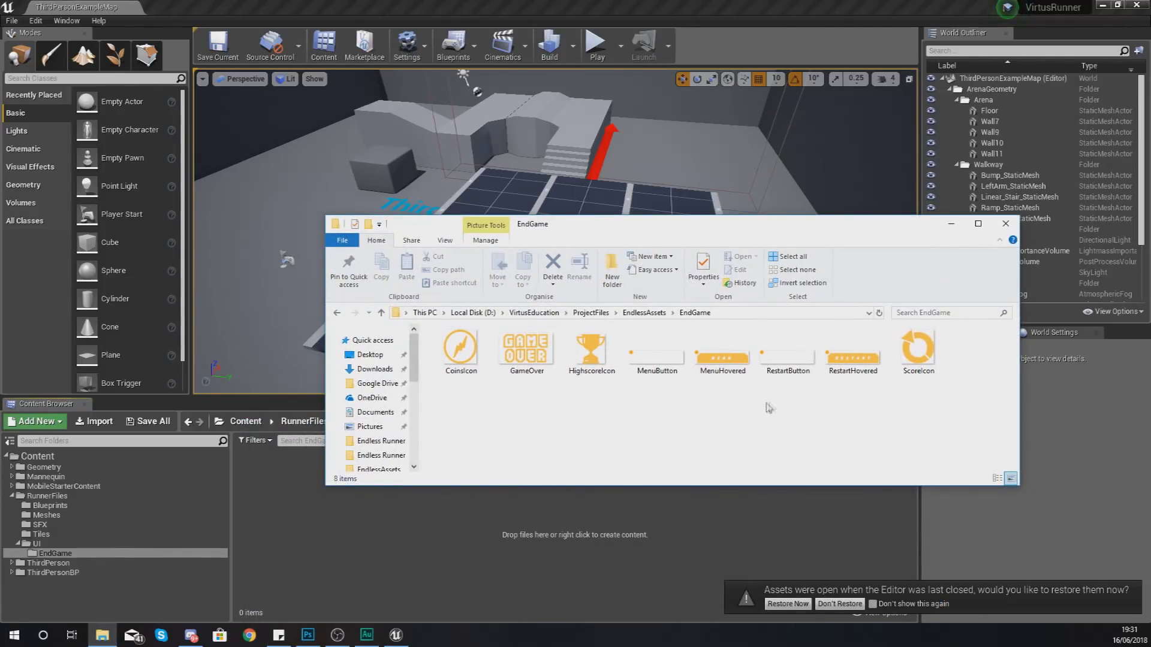
{"action": "key", "text": "ctrl+a"}
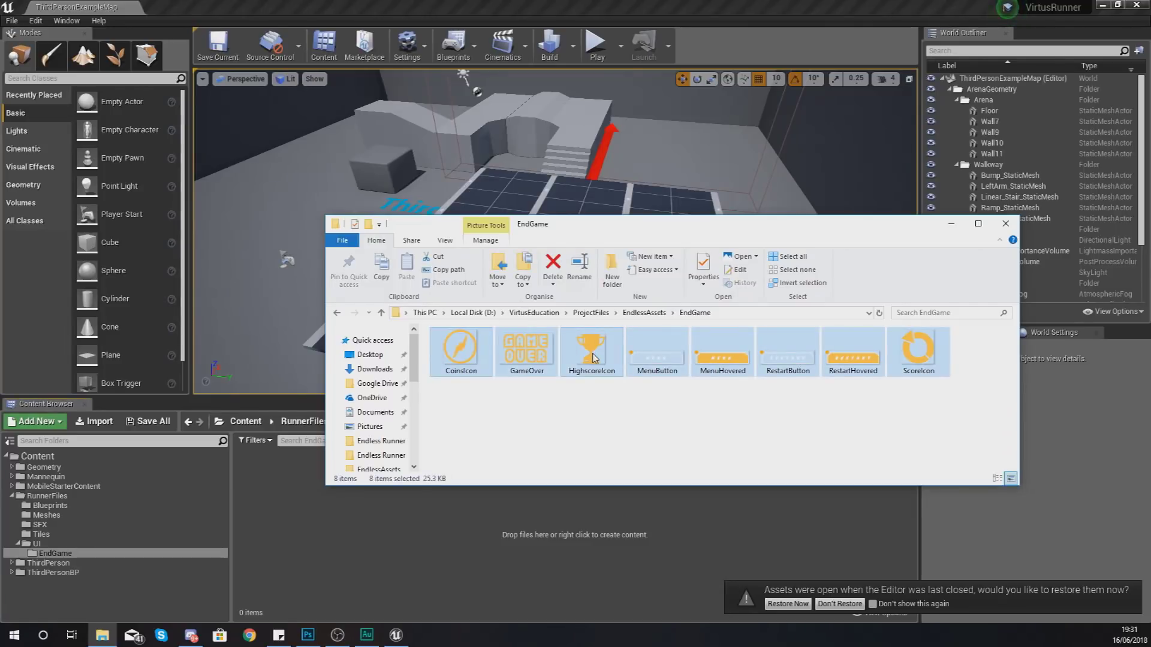
{"action": "left_click_drag", "start_coordinate": [591, 352], "coordinate": [544, 516]}
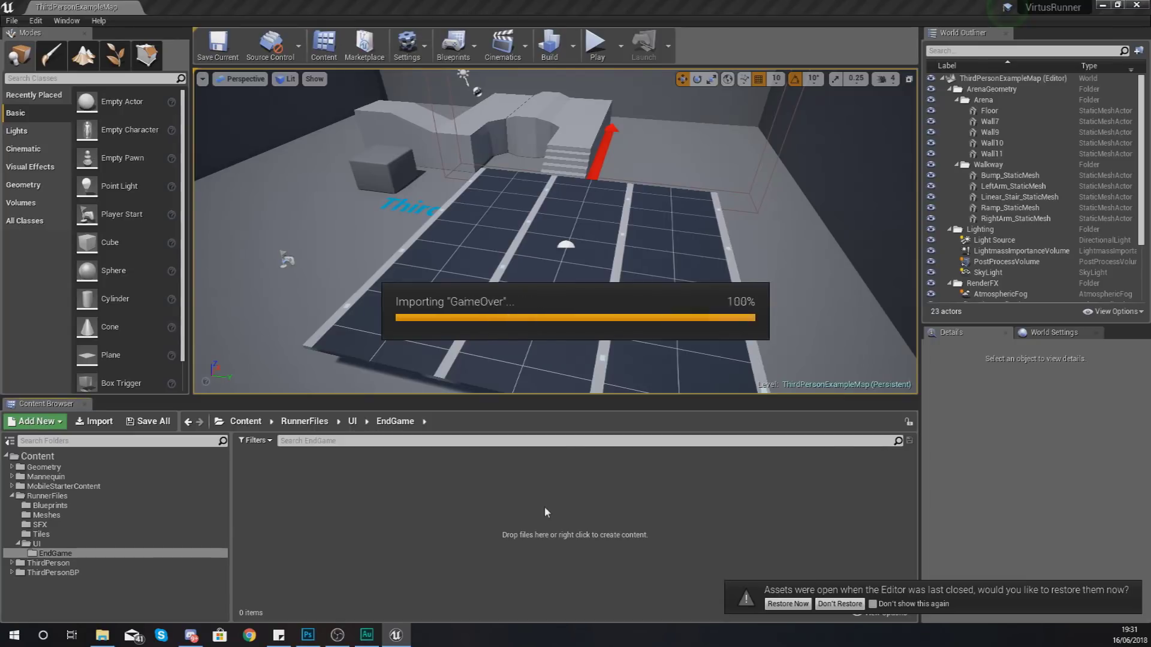
{"action": "left_click", "coordinate": [528, 525]}
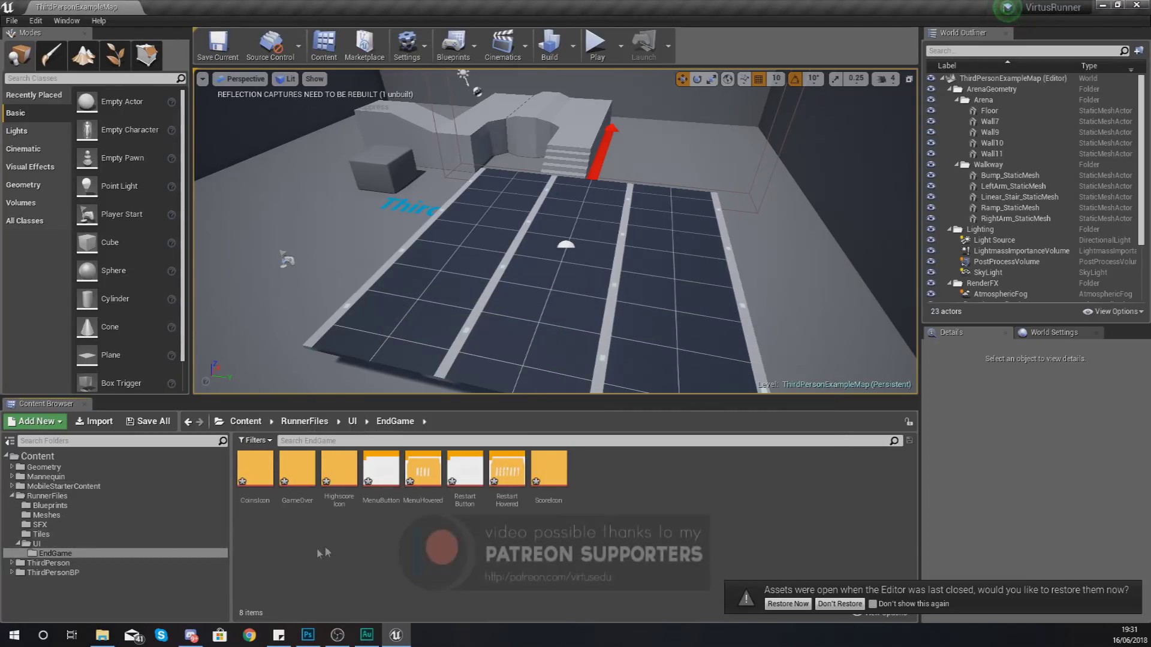
Step: Create a Widget Blueprint named GameOverScreen in the EndGame folder and open it in a maximized editor window
{"action": "right_click", "coordinate": [350, 551]}
{"action": "mouse_move", "coordinate": [373, 541]}
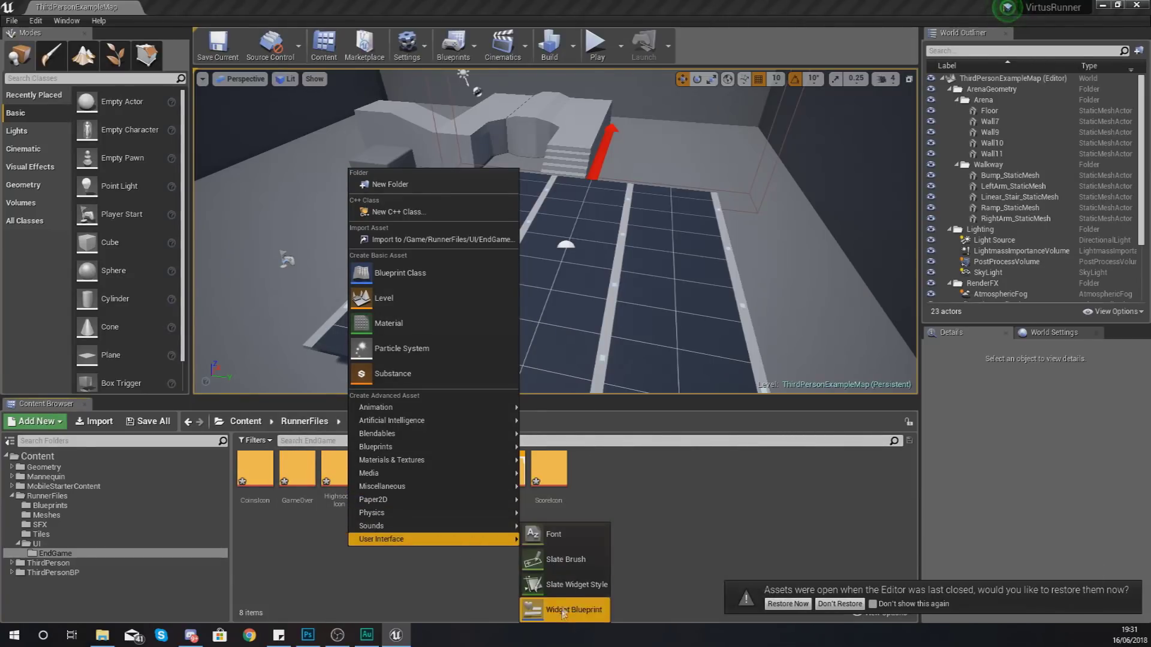
{"action": "left_click", "coordinate": [558, 537]}
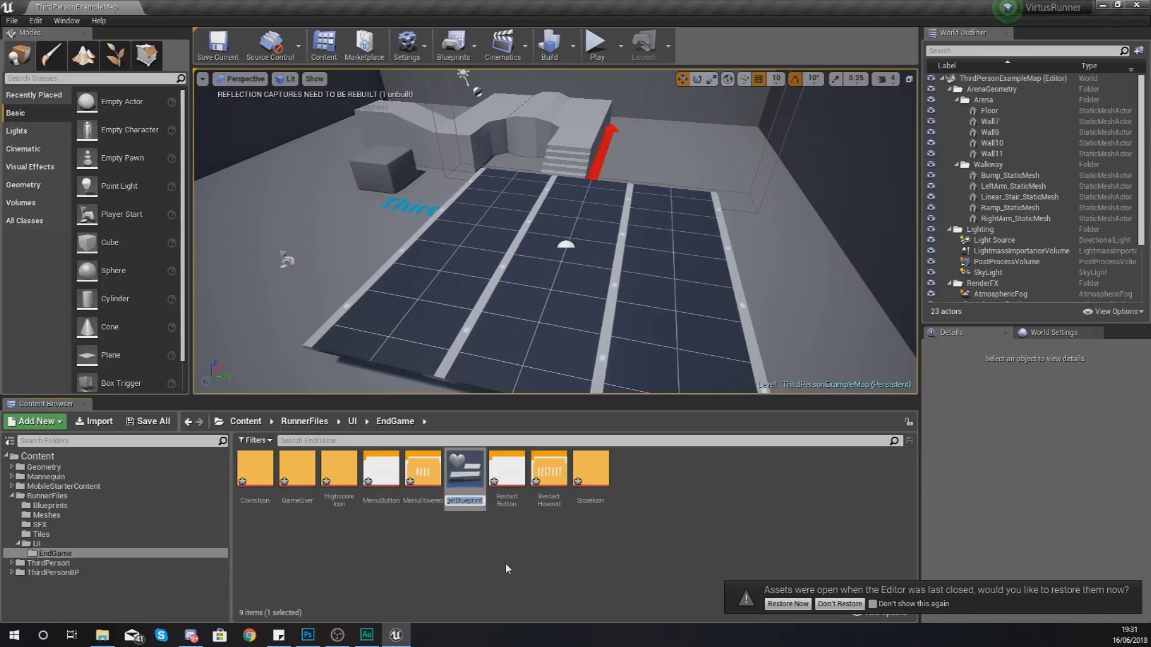
{"action": "type", "text": "GameOver"}
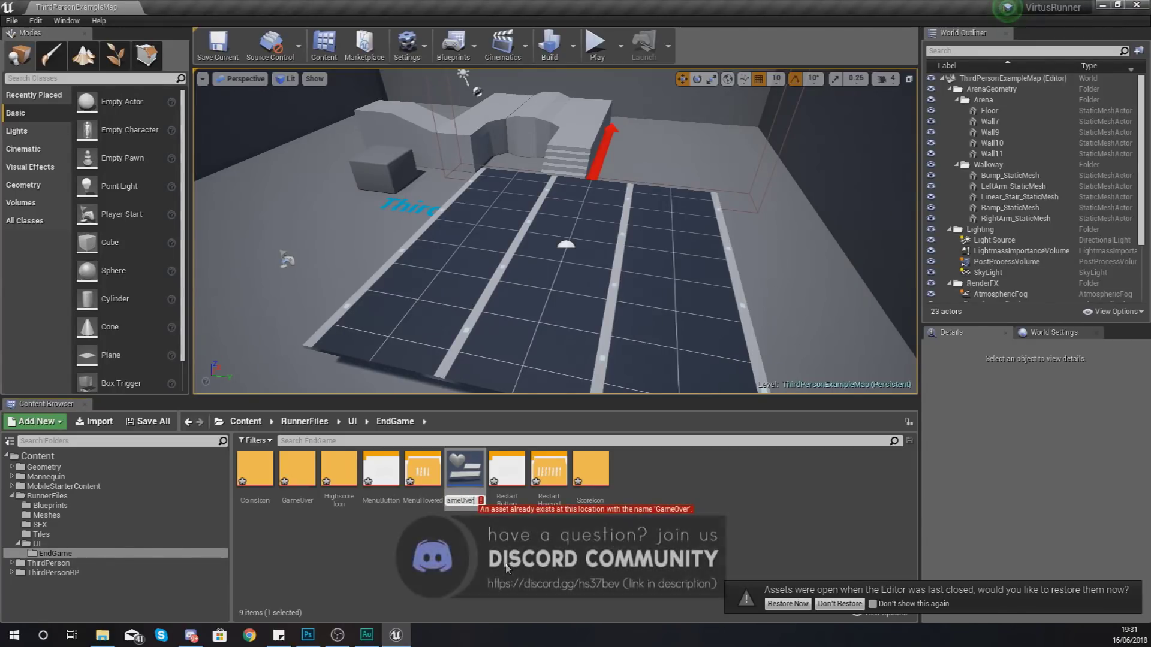
{"action": "type", "text": "Screen"}
{"action": "key", "text": "Return"}
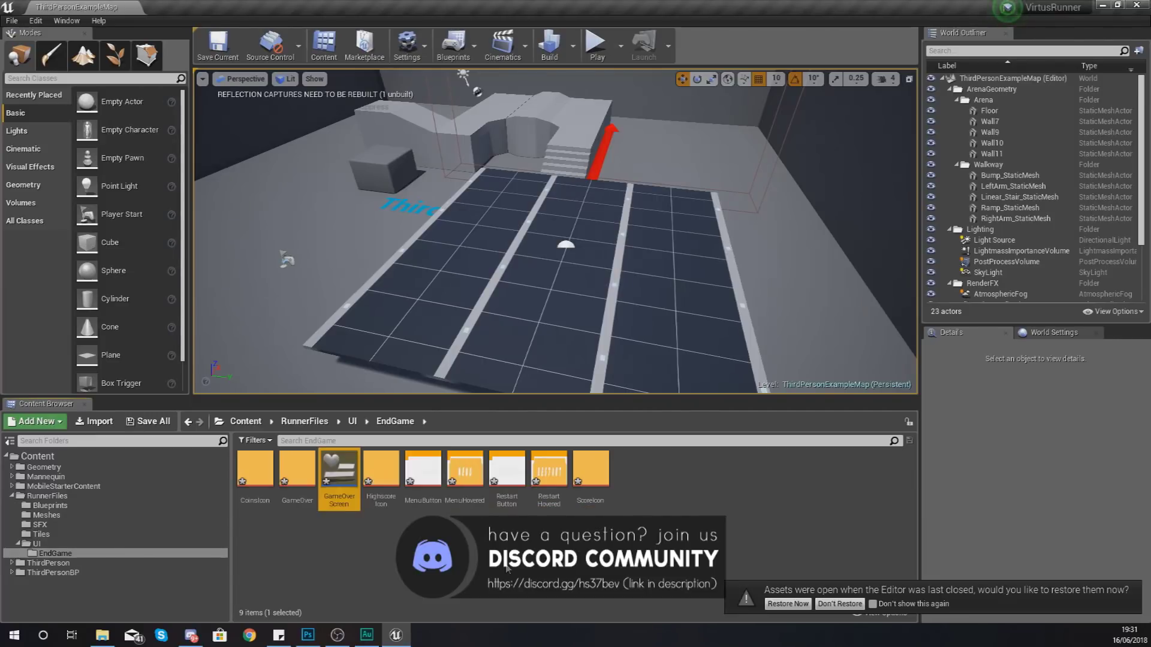
{"action": "key", "text": "Return"}
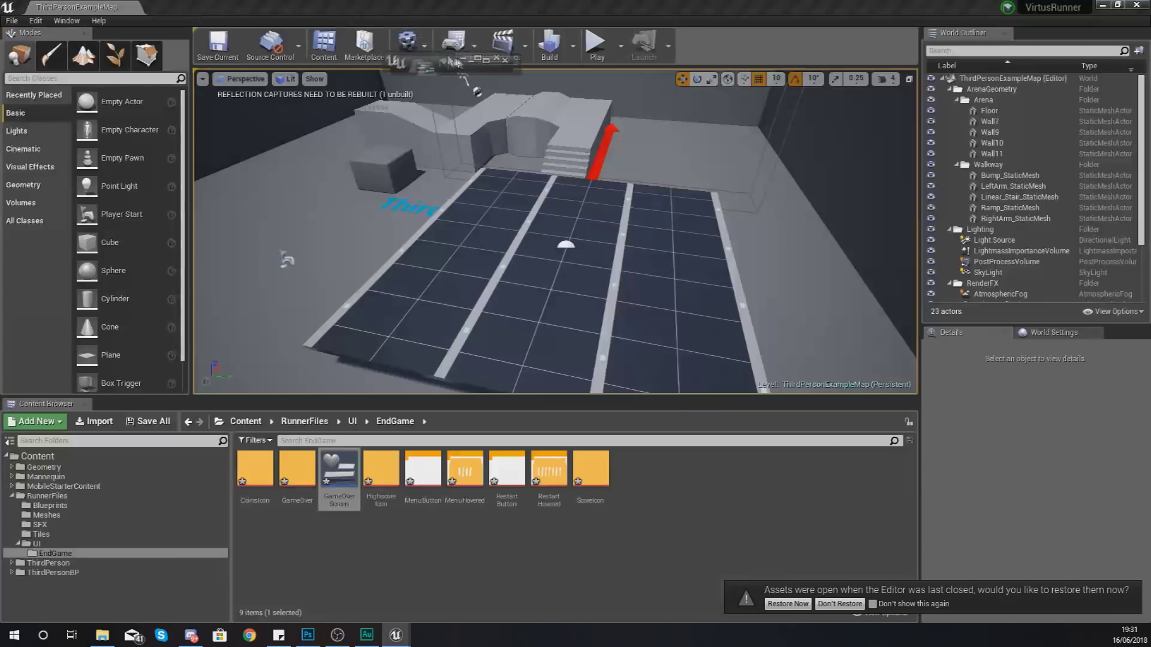
{"action": "double_click", "coordinate": [498, 5]}
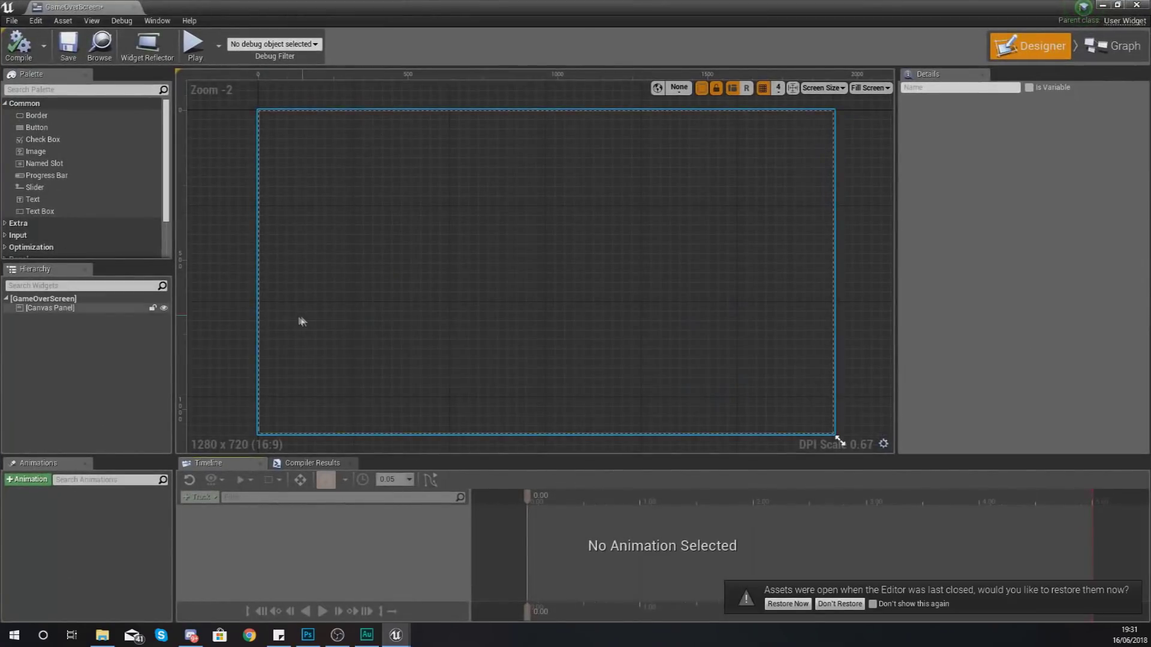
Step: Examine the Game Over screen mock-up in Photoshop, then return to the GameOverScreen widget editor
{"action": "left_click", "coordinate": [311, 637]}
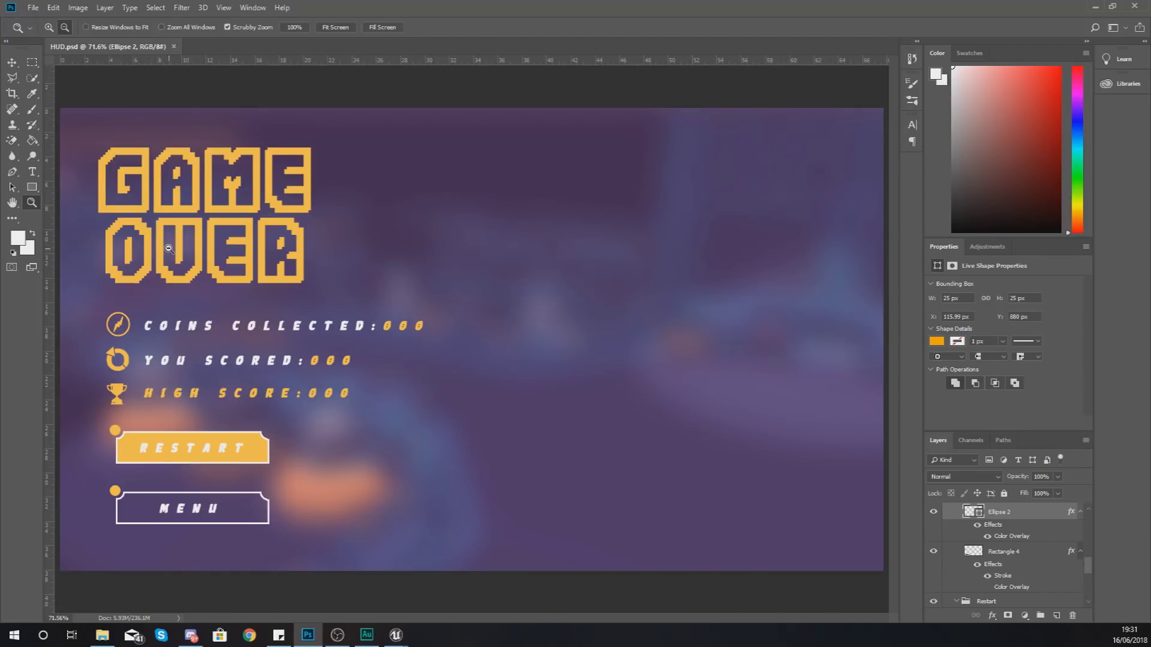
{"action": "left_click_drag", "start_coordinate": [118, 299], "coordinate": [140, 178]}
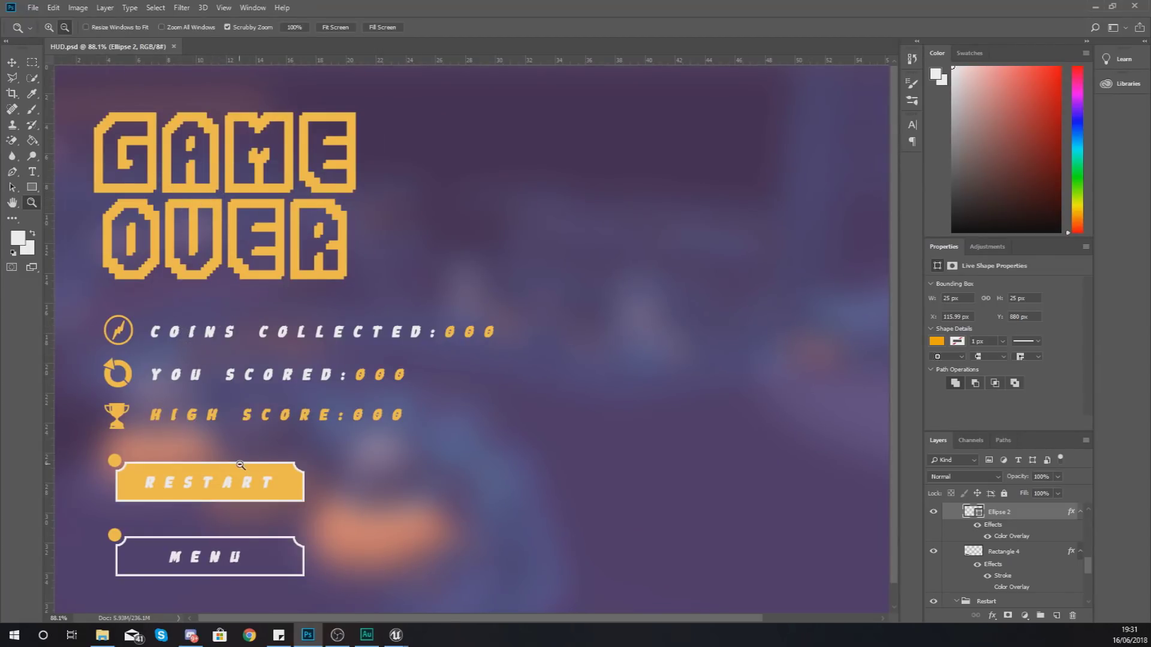
{"action": "mouse_move", "coordinate": [390, 640]}
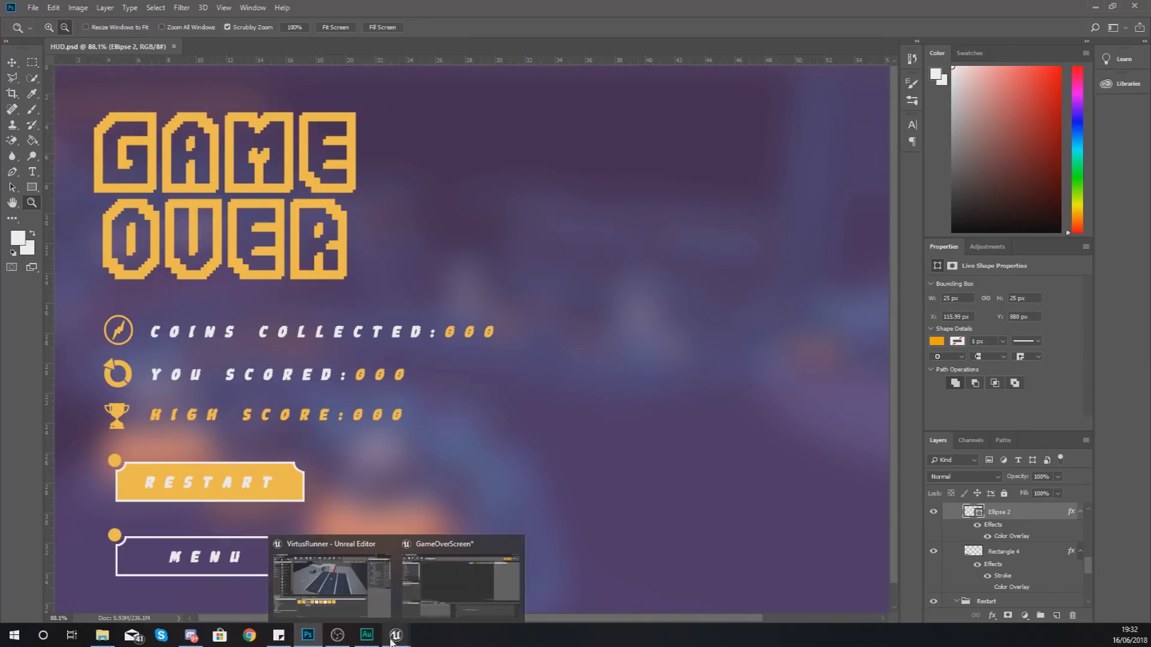
{"action": "left_click", "coordinate": [470, 570]}
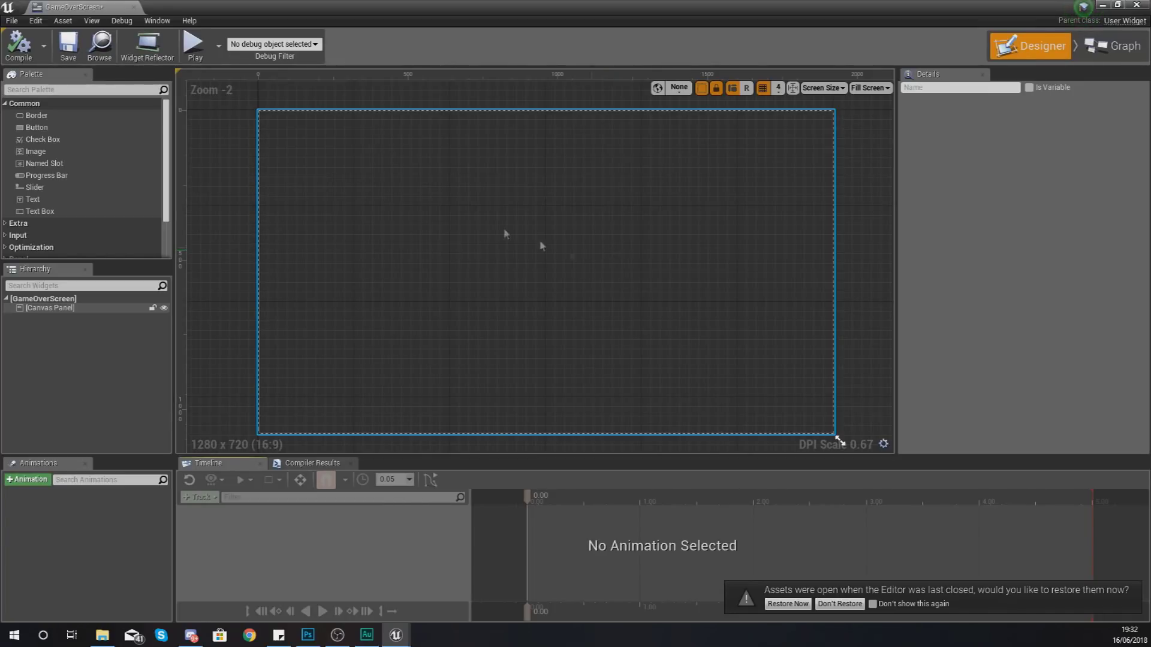
Step: Add an Image widget near the canvas's upper-left corner and assign the GameOver texture as its brush image
{"action": "left_click_drag", "start_coordinate": [54, 154], "coordinate": [312, 155]}
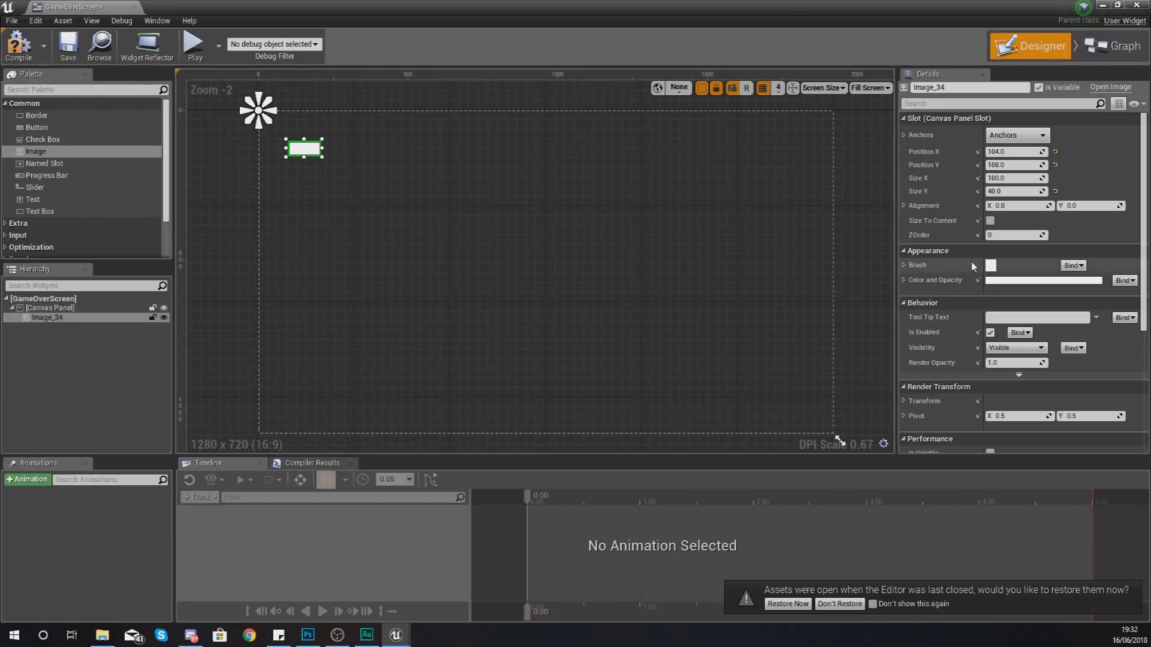
{"action": "left_click", "coordinate": [907, 267]}
{"action": "left_click", "coordinate": [1055, 296]}
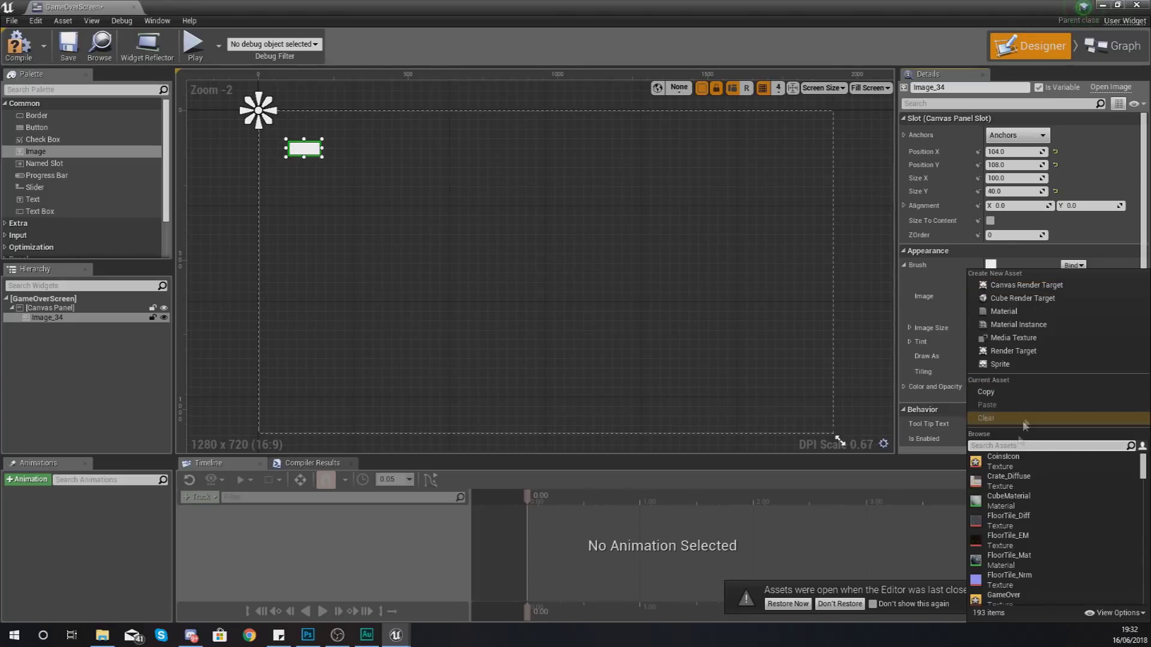
{"action": "type", "text": "gameover"}
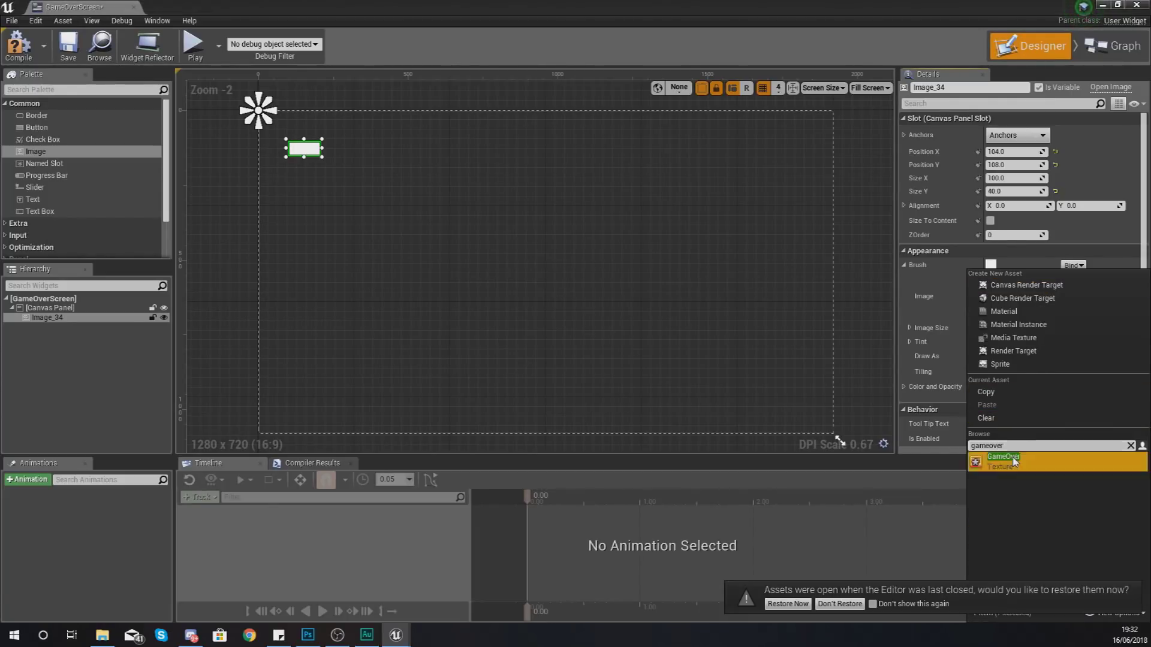
{"action": "left_click", "coordinate": [1010, 460]}
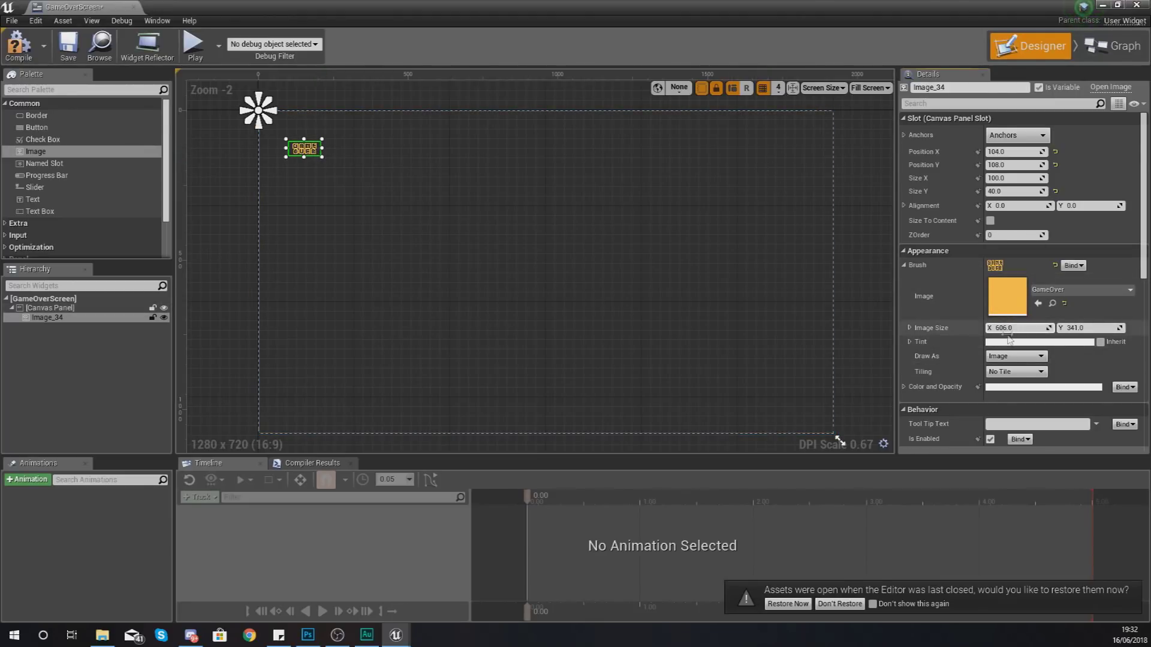
Step: Set the Game Over image's size to 606 by 341 to match its texture dimensions
{"action": "left_click", "coordinate": [1005, 177]}
{"action": "type", "text": "606"}
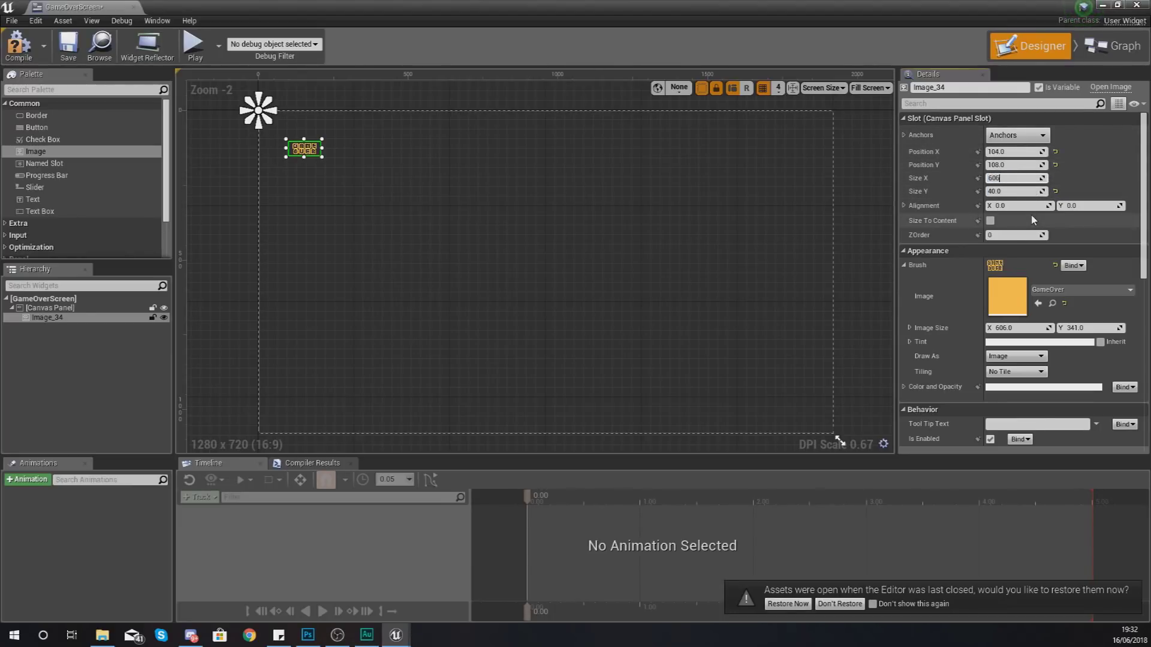
{"action": "key", "text": "Tab"}
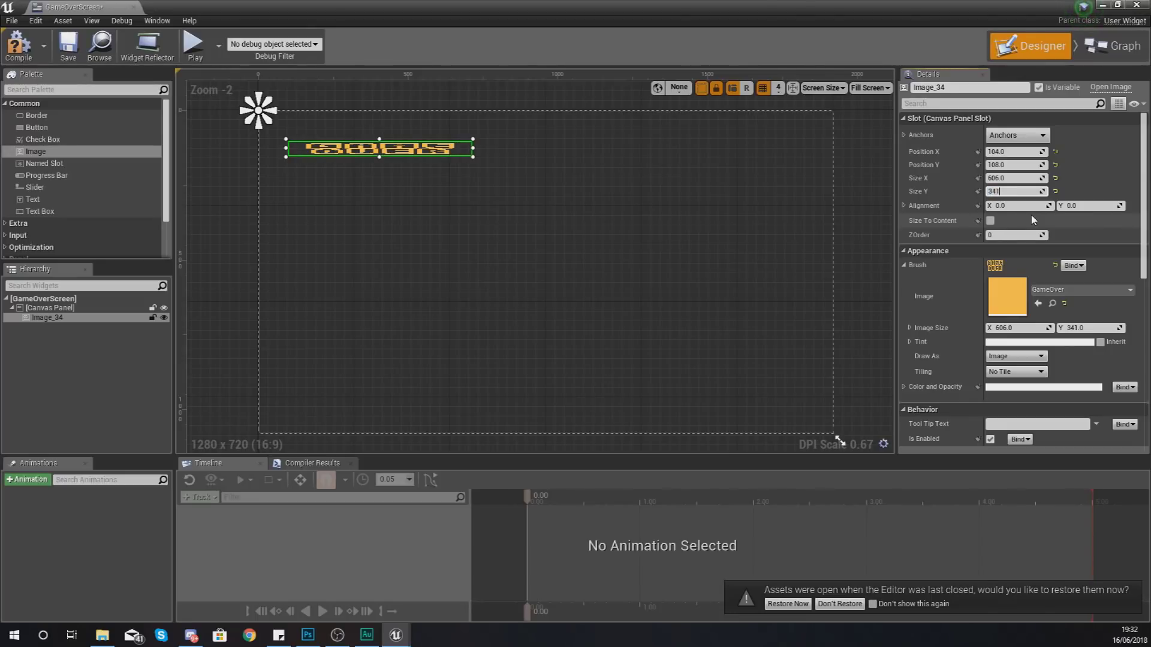
{"action": "type", "text": "341"}
{"action": "key", "text": "Return"}
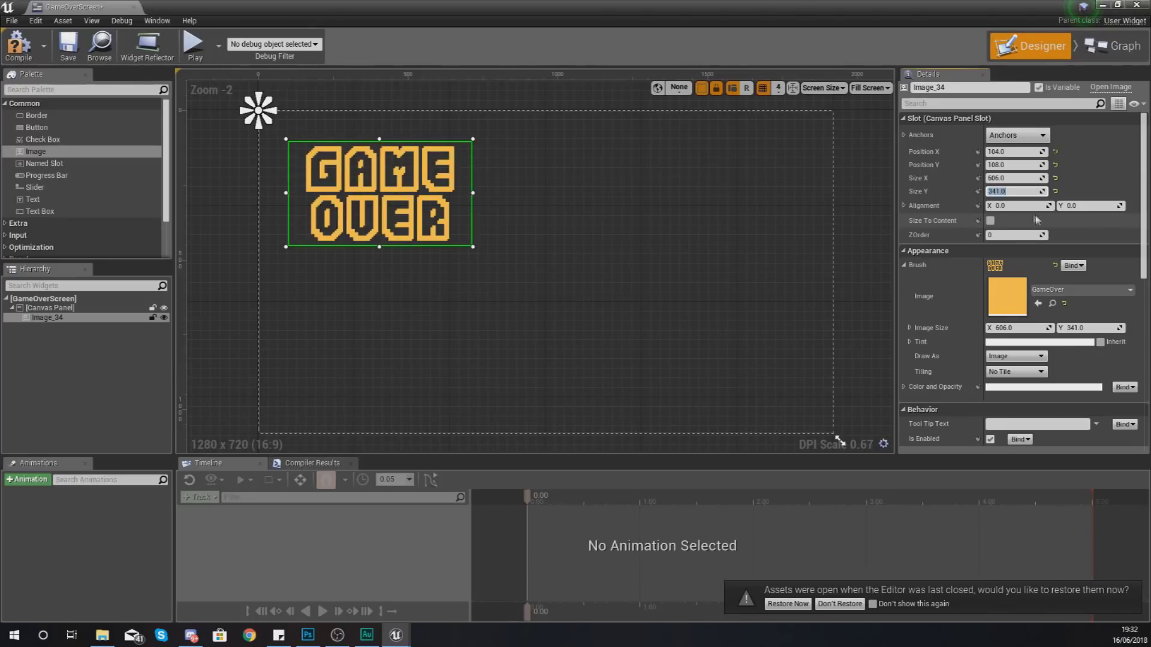
Step: Anchor the Game Over image to the canvas's middle left and move it to about X 48, Y -433
{"action": "left_click", "coordinate": [1017, 135]}
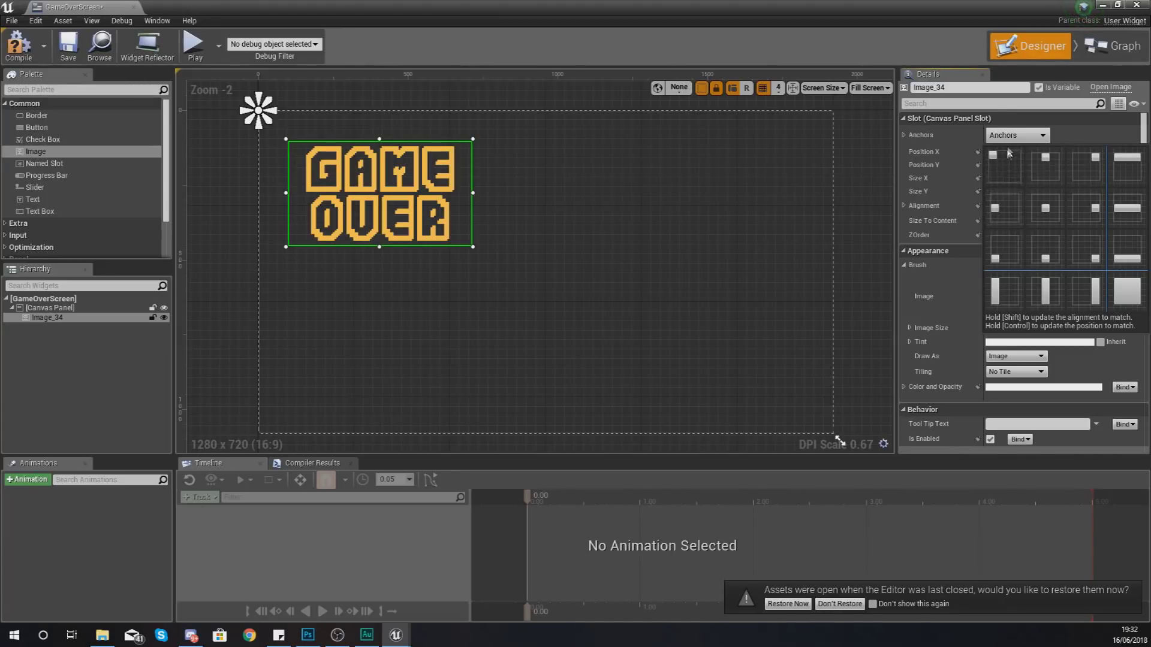
{"action": "left_click", "coordinate": [1002, 213]}
{"action": "left_click_drag", "start_coordinate": [359, 229], "coordinate": [344, 226]}
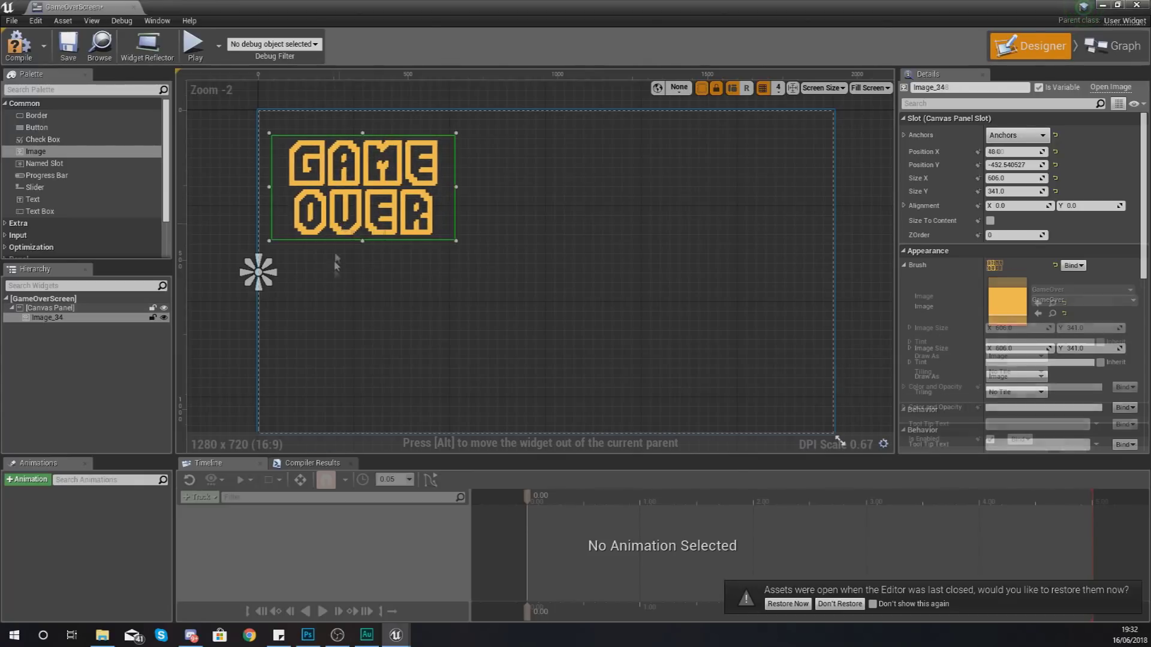
Step: Add three Image widgets and two Button widgets in an evenly spaced column below the Game Over image, aligned at X 108
{"action": "left_click", "coordinate": [328, 277]}
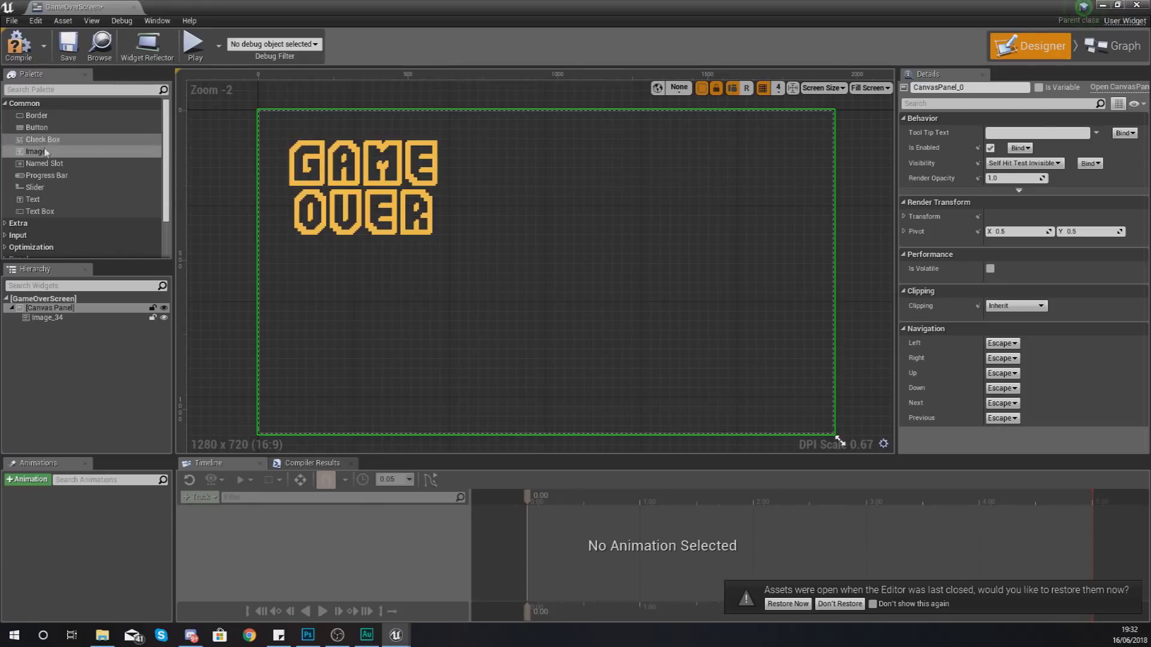
{"action": "left_click_drag", "start_coordinate": [39, 157], "coordinate": [305, 293]}
{"action": "left_click_drag", "start_coordinate": [36, 153], "coordinate": [305, 321]}
{"action": "left_click_drag", "start_coordinate": [36, 127], "coordinate": [297, 344]}
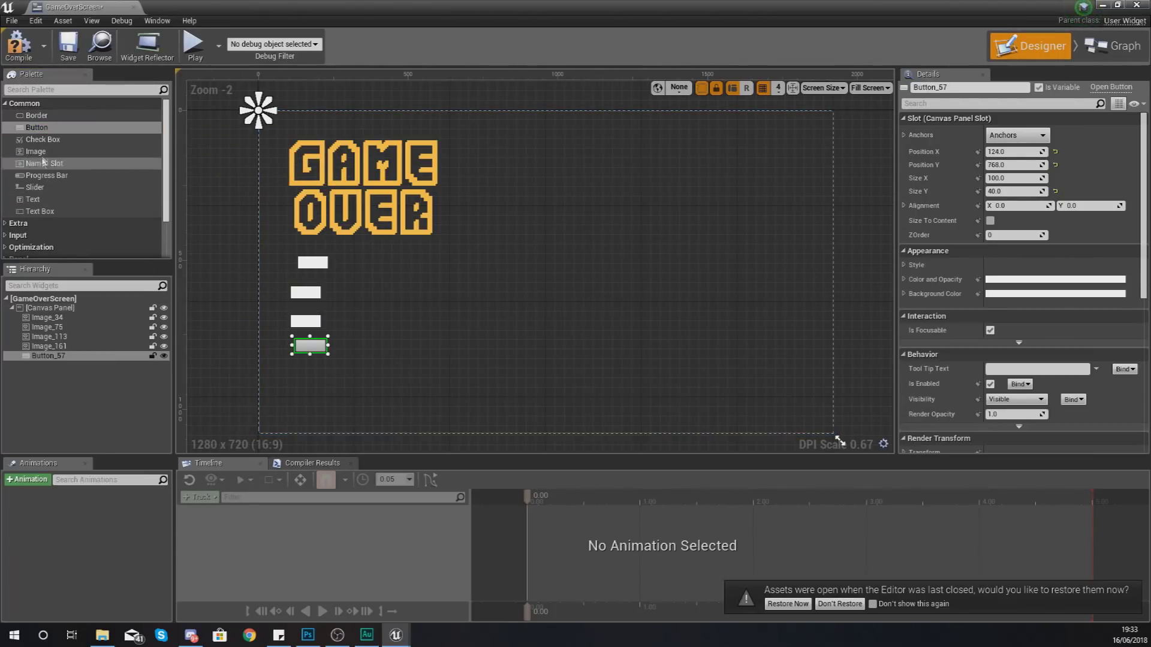
{"action": "left_click_drag", "start_coordinate": [36, 127], "coordinate": [306, 355]}
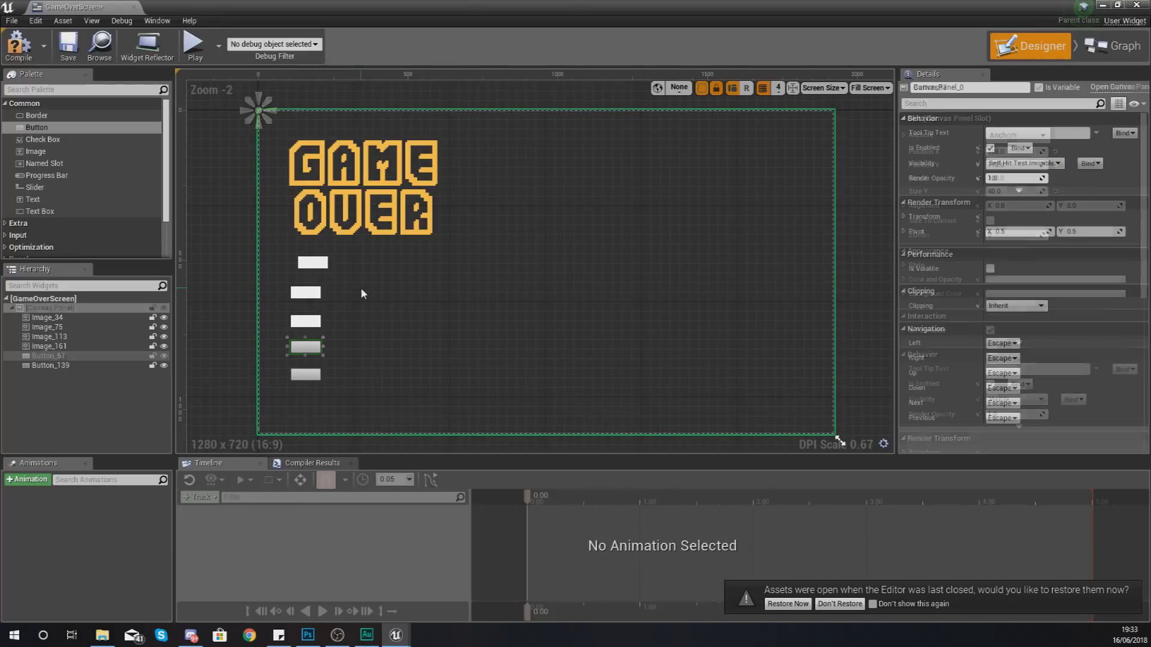
{"action": "left_click", "coordinate": [316, 265]}
{"action": "left_click_drag", "start_coordinate": [318, 268], "coordinate": [314, 268]}
{"action": "left_click", "coordinate": [364, 384]}
{"action": "scroll", "coordinate": [365, 383], "scroll_direction": "up", "scroll_amount": 4}
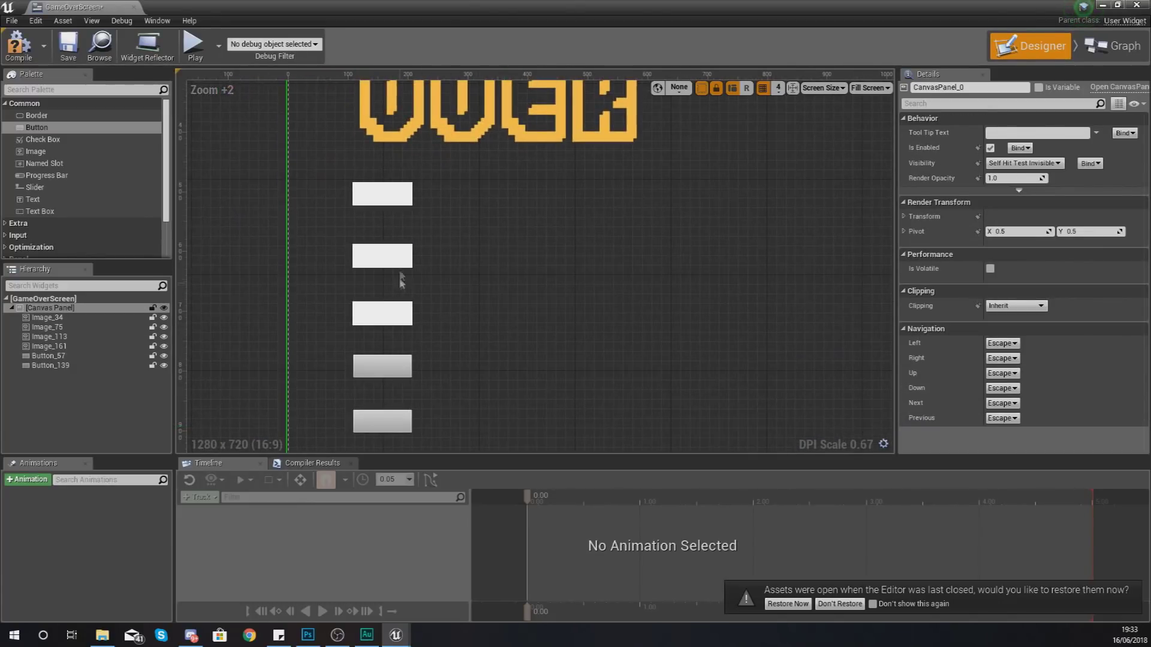
Step: Assign the CoinsIcon texture to the uppermost blank image and set its size to 55 by 57
{"action": "left_click", "coordinate": [383, 190]}
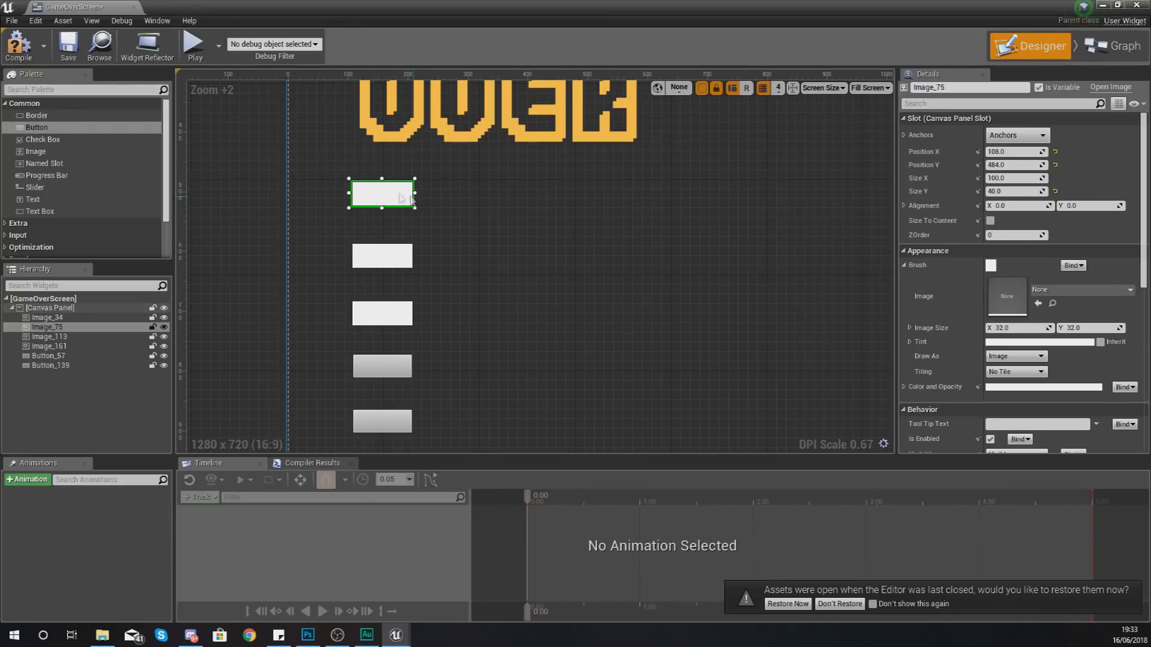
{"action": "left_click", "coordinate": [1066, 293]}
{"action": "type", "text": "coins"}
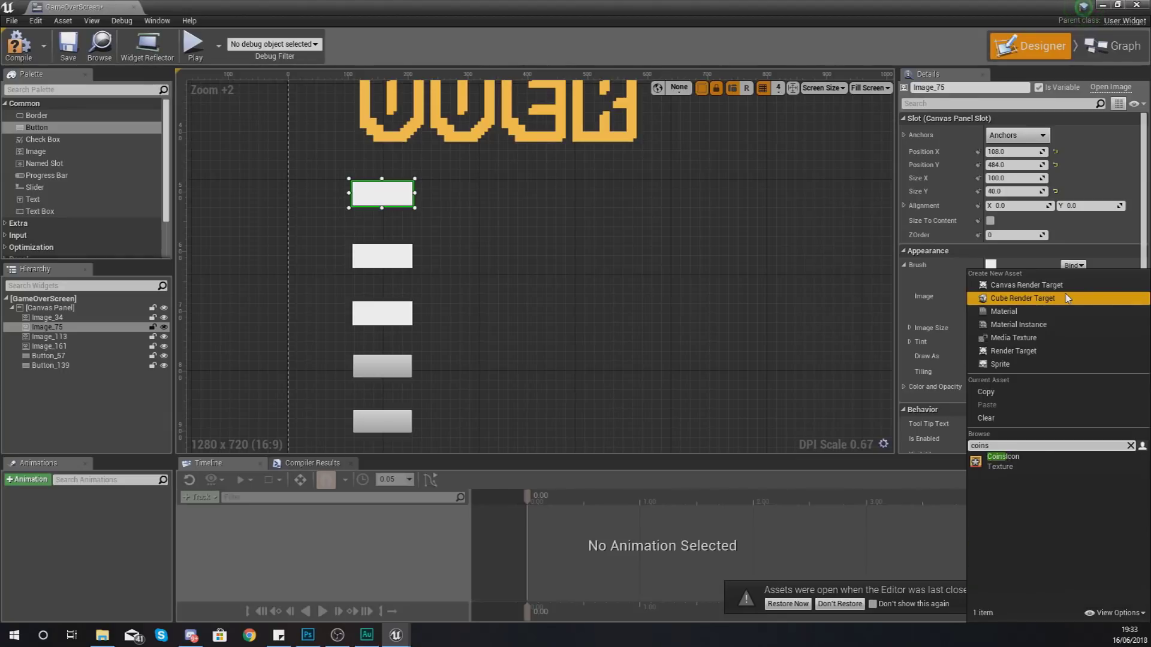
{"action": "left_click", "coordinate": [1015, 469]}
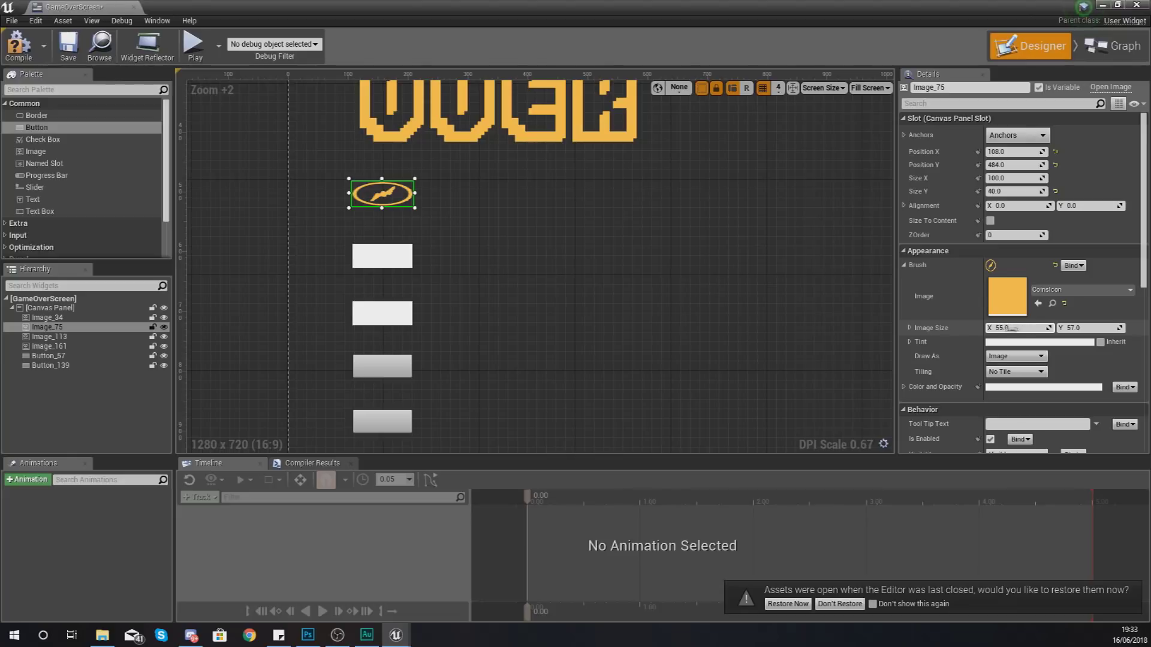
{"action": "left_click", "coordinate": [1016, 178]}
{"action": "type", "text": "55"}
{"action": "left_click", "coordinate": [1010, 191]}
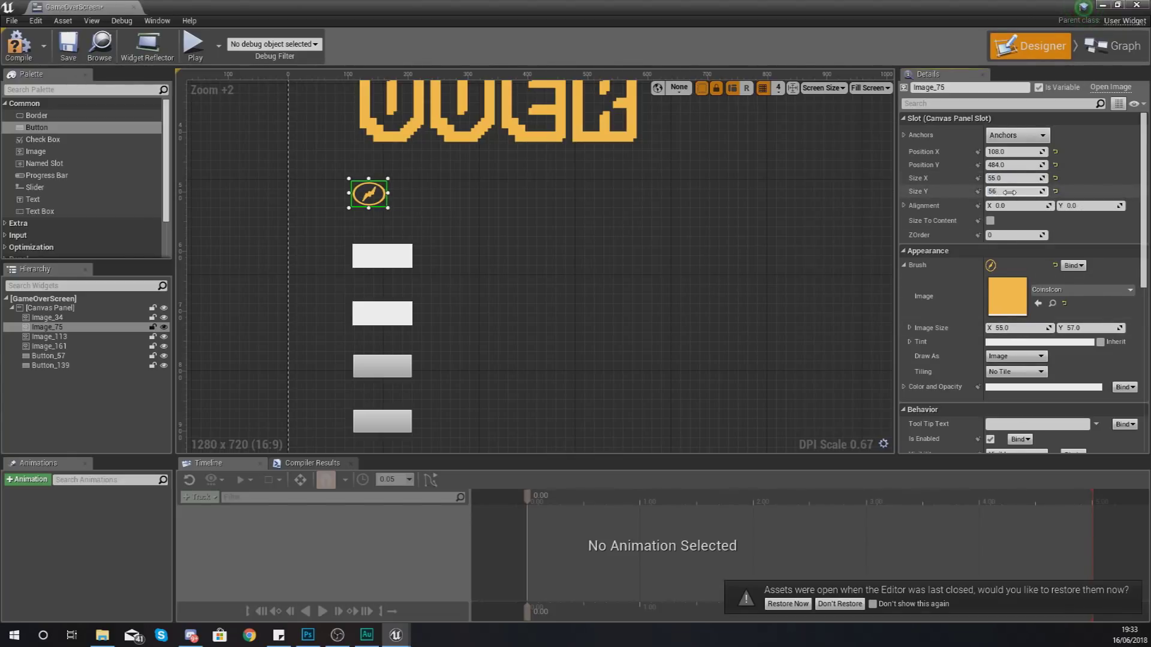
{"action": "type", "text": "57"}
{"action": "key", "text": "Return"}
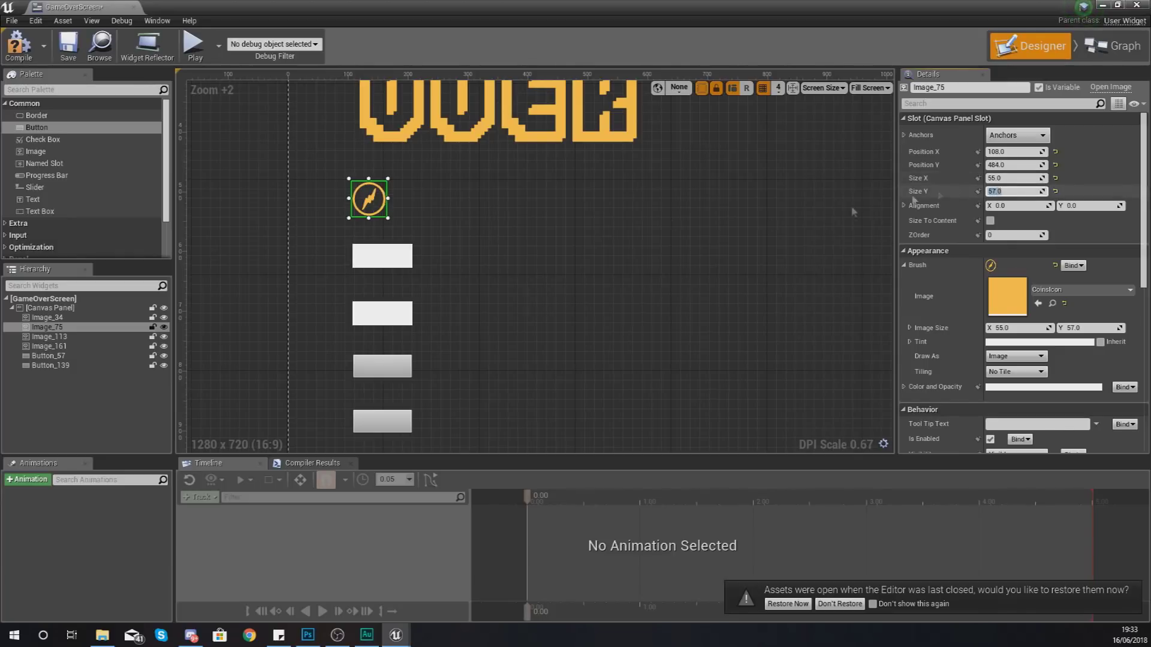
Step: Assign the ScoreIcon texture to the blank image below the coin icon and set its size to 55 by 57
{"action": "left_click", "coordinate": [381, 256]}
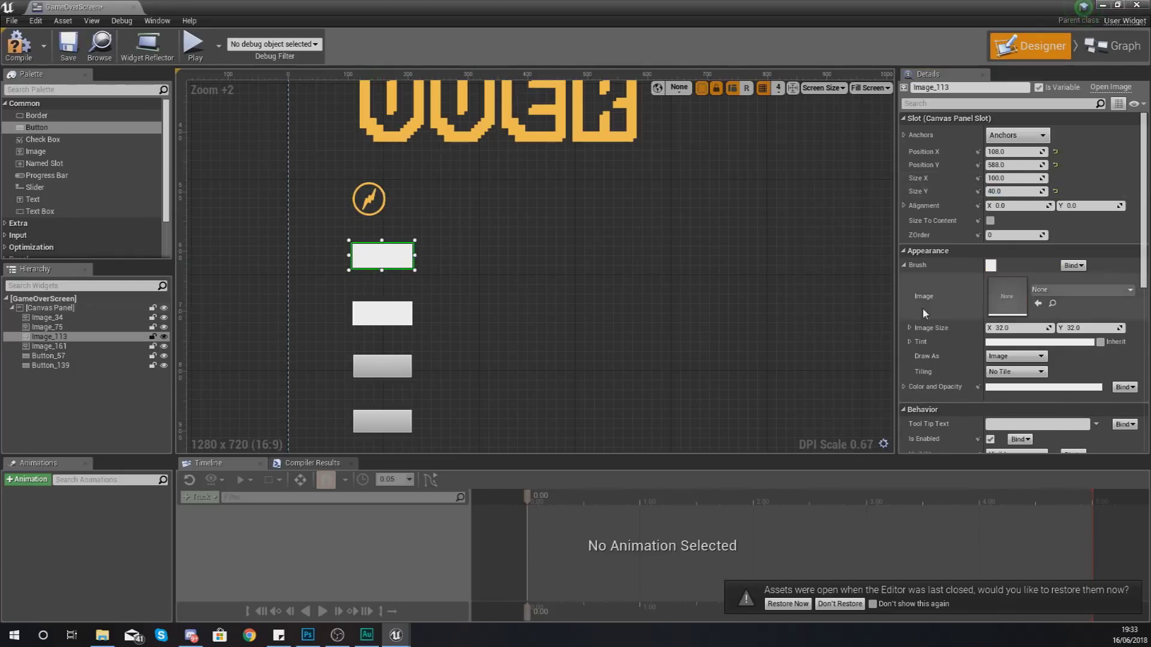
{"action": "left_click", "coordinate": [1041, 291]}
{"action": "type", "text": "score"}
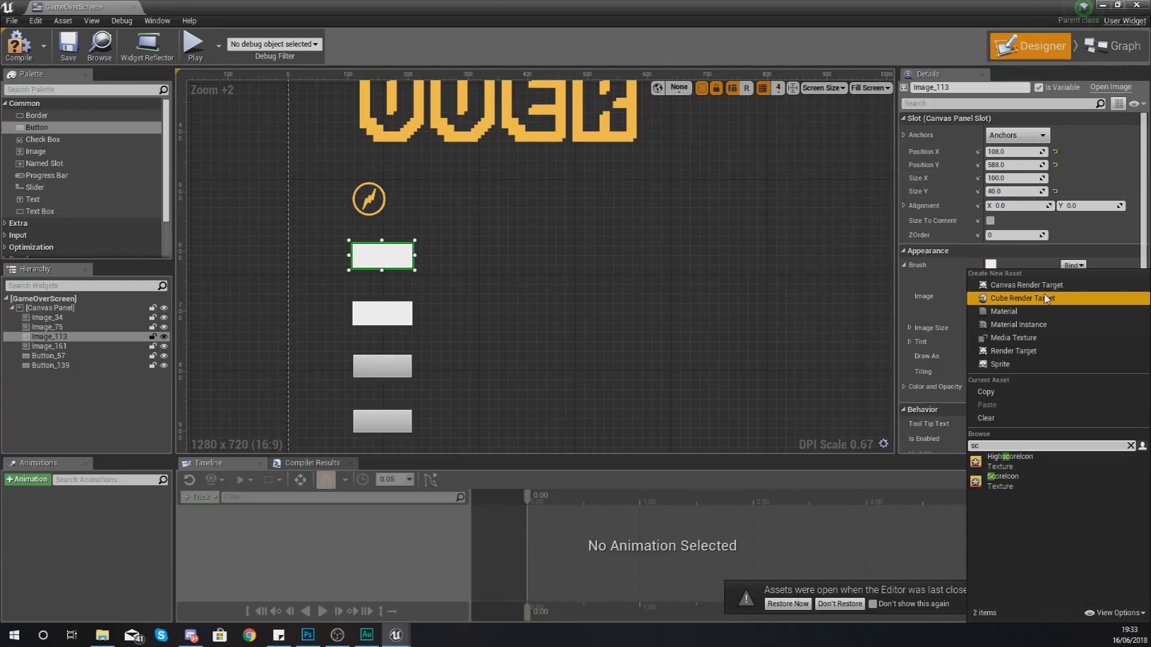
{"action": "left_click", "coordinate": [1002, 480]}
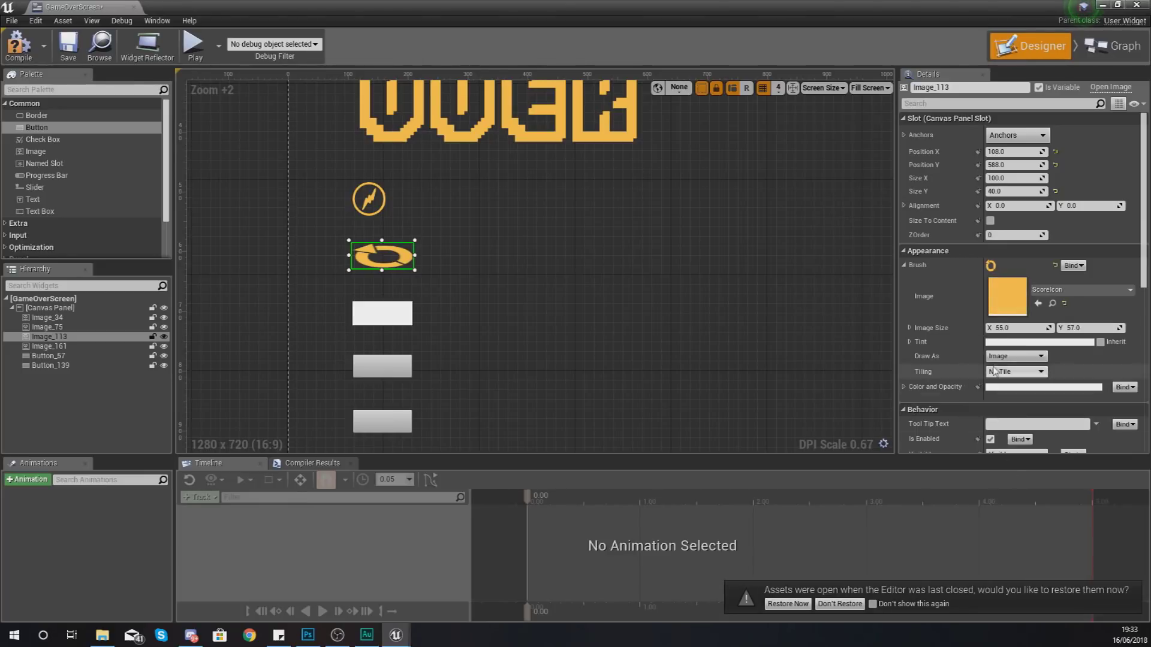
{"action": "left_click", "coordinate": [1010, 178]}
{"action": "type", "text": "55"}
{"action": "left_click", "coordinate": [1008, 191]}
{"action": "type", "text": "56"}
{"action": "key", "text": "BackSpace"}
{"action": "type", "text": "7"}
{"action": "key", "text": "Return"}
Step: Nudge the score icon into place beneath the coin icon and anchor both icons to the canvas's left edge
{"action": "left_click_drag", "start_coordinate": [369, 270], "coordinate": [371, 276]}
{"action": "left_click_drag", "start_coordinate": [396, 216], "coordinate": [393, 209]}
{"action": "left_click", "coordinate": [375, 195]}
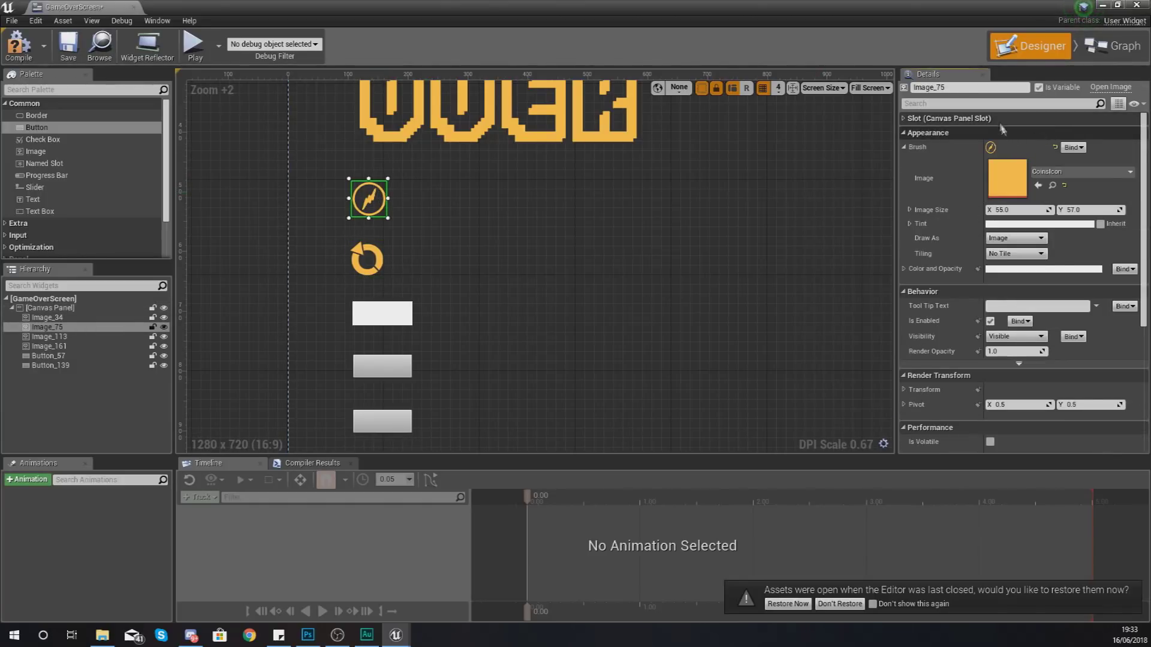
{"action": "left_click", "coordinate": [1013, 136]}
{"action": "left_click", "coordinate": [283, 206]}
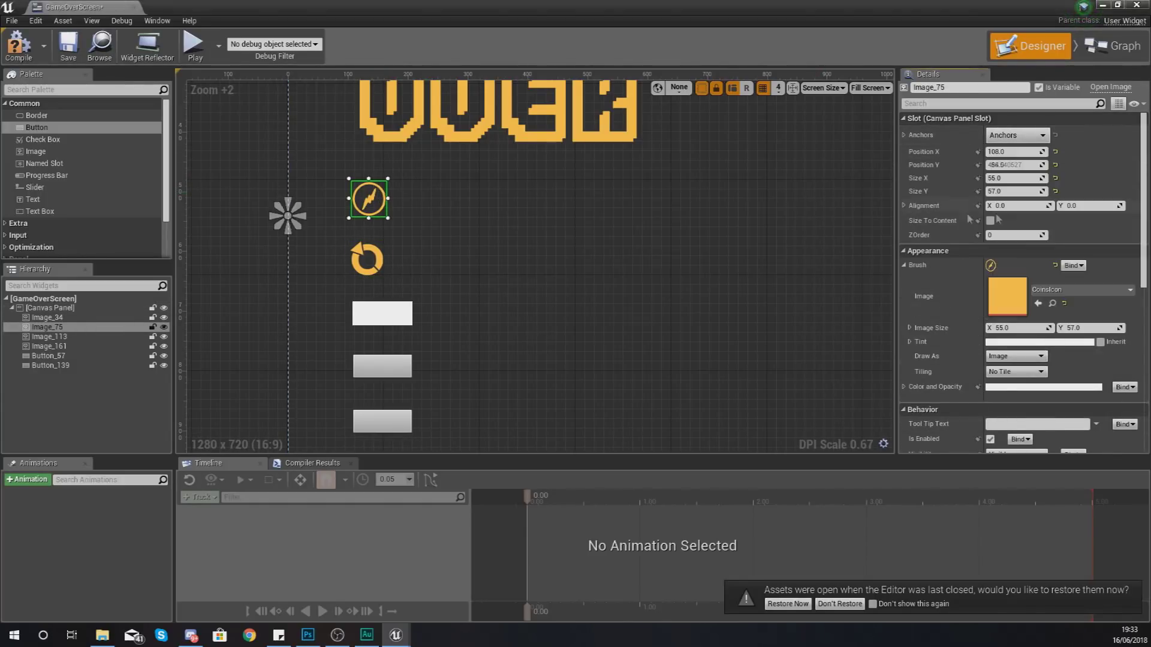
{"action": "left_click", "coordinate": [366, 257]}
{"action": "left_click", "coordinate": [1010, 138]}
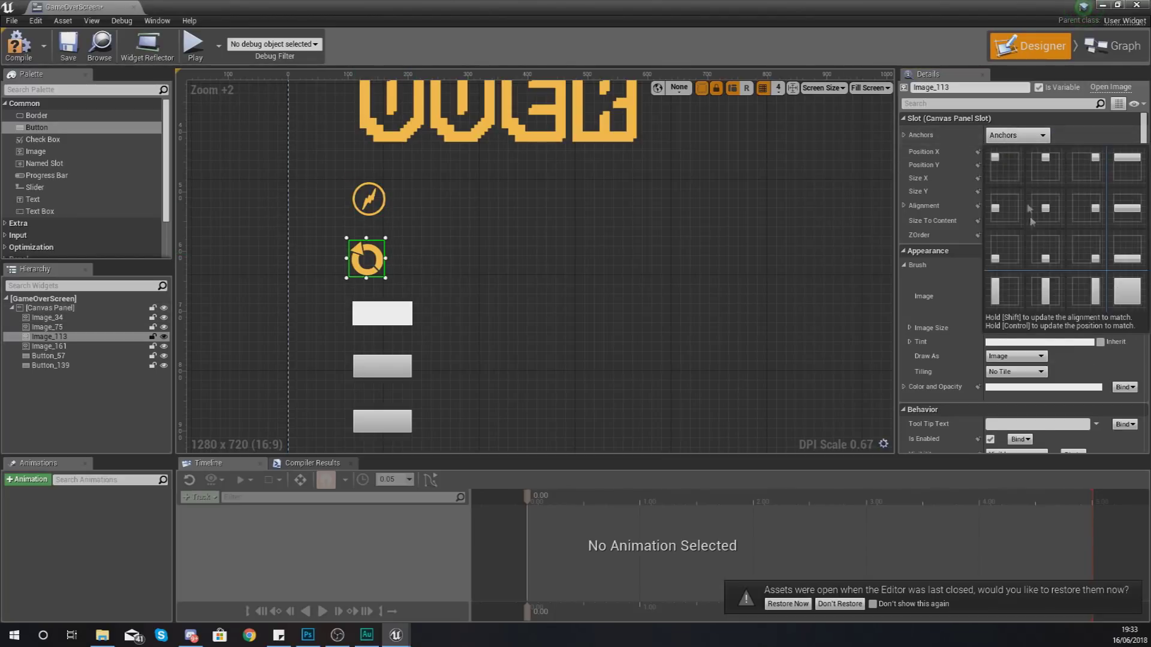
{"action": "left_click", "coordinate": [994, 261]}
{"action": "left_click", "coordinate": [399, 274]}
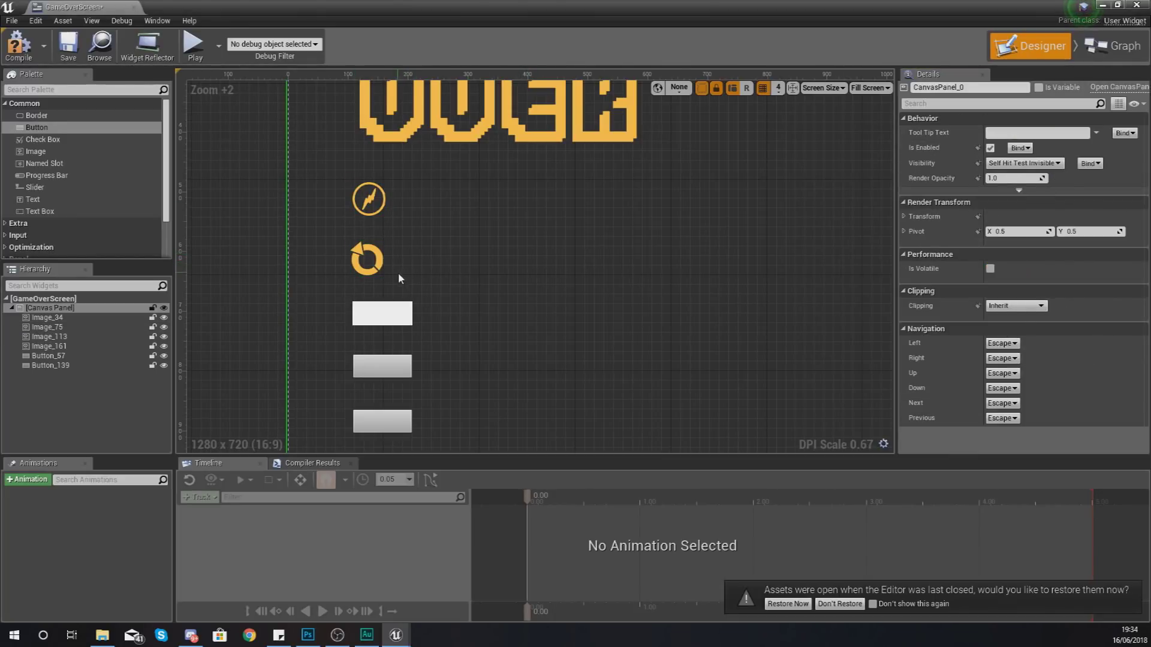
Step: Assign the HighscoreIcon texture to the remaining blank image and set its size to 47 by 49
{"action": "left_click", "coordinate": [399, 306]}
{"action": "left_click", "coordinate": [1039, 297]}
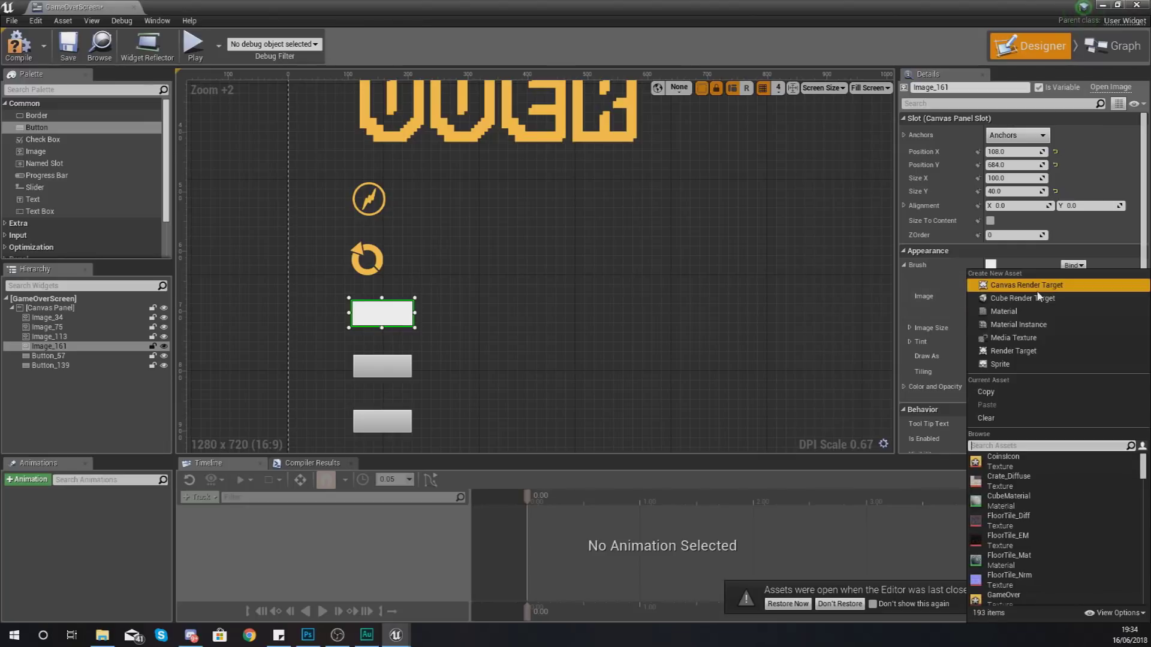
{"action": "type", "text": "highscore"}
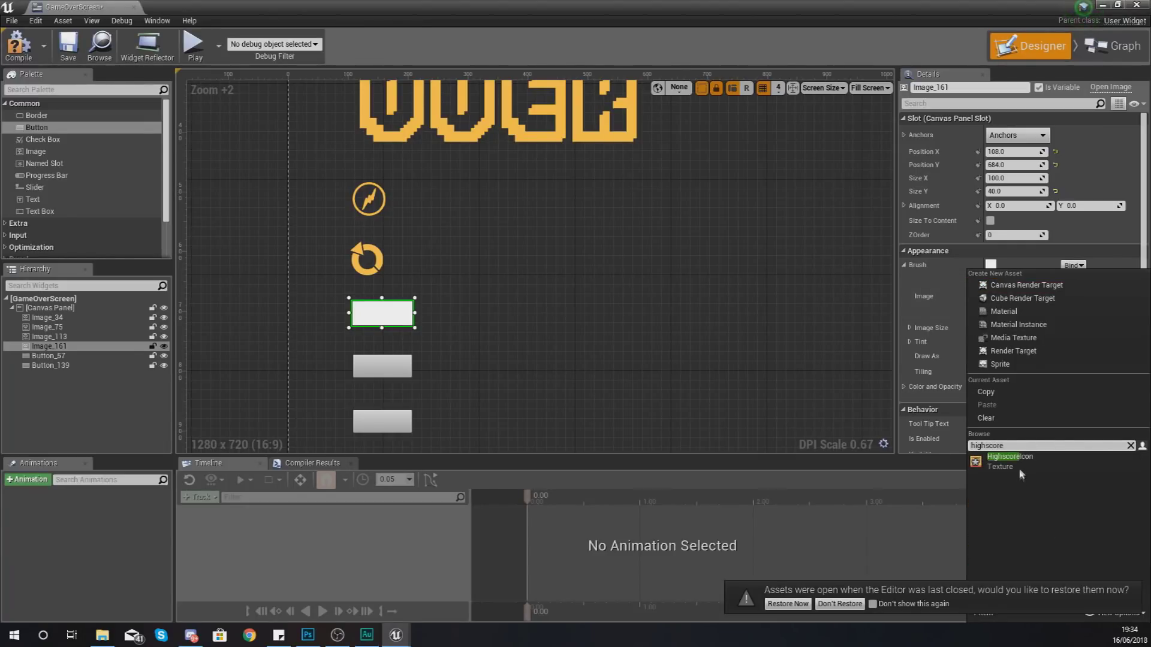
{"action": "left_click", "coordinate": [1008, 460]}
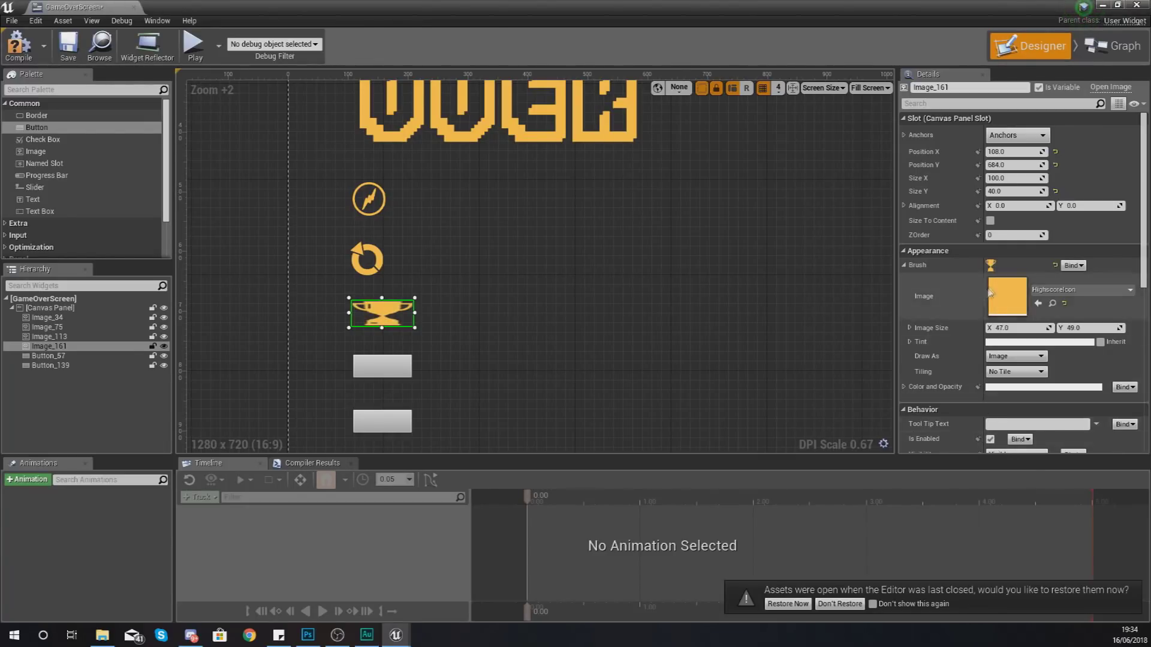
{"action": "left_click", "coordinate": [1010, 178]}
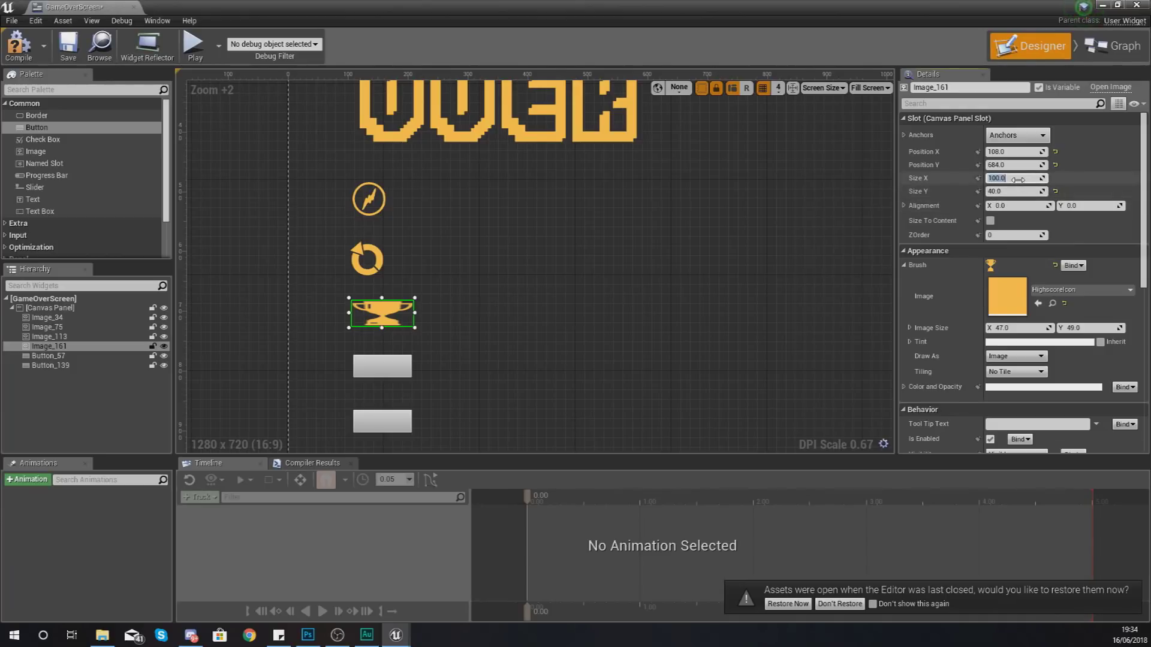
{"action": "type", "text": "4"}
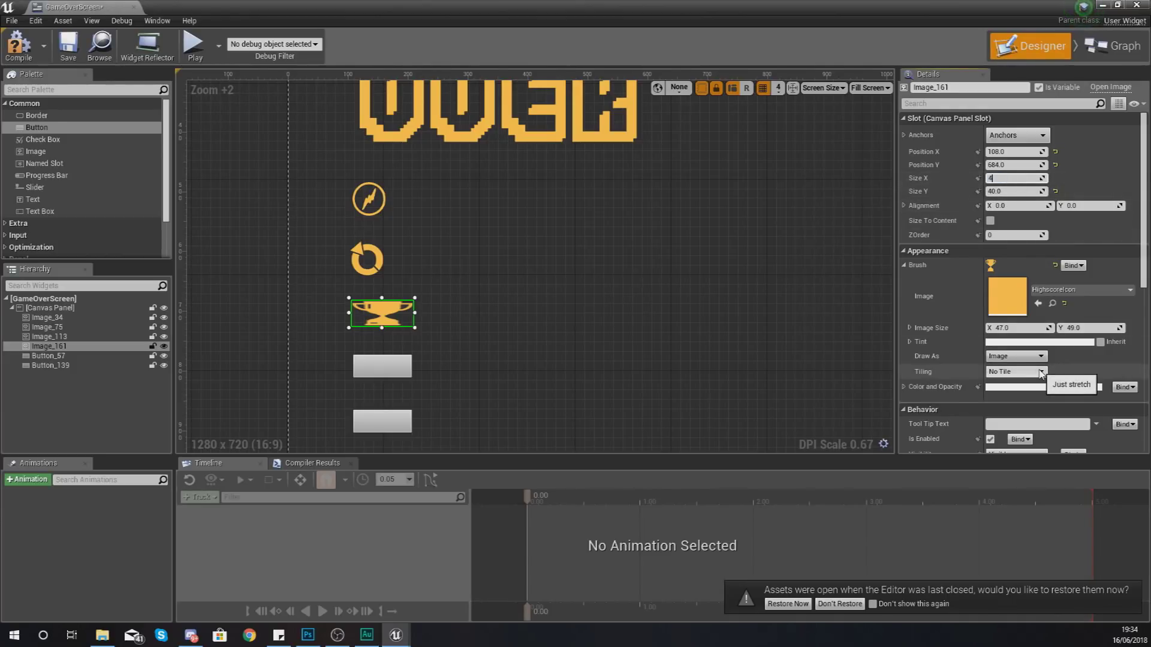
{"action": "type", "text": "7"}
{"action": "key", "text": "Tab"}
{"action": "left_click", "coordinate": [491, 205]}
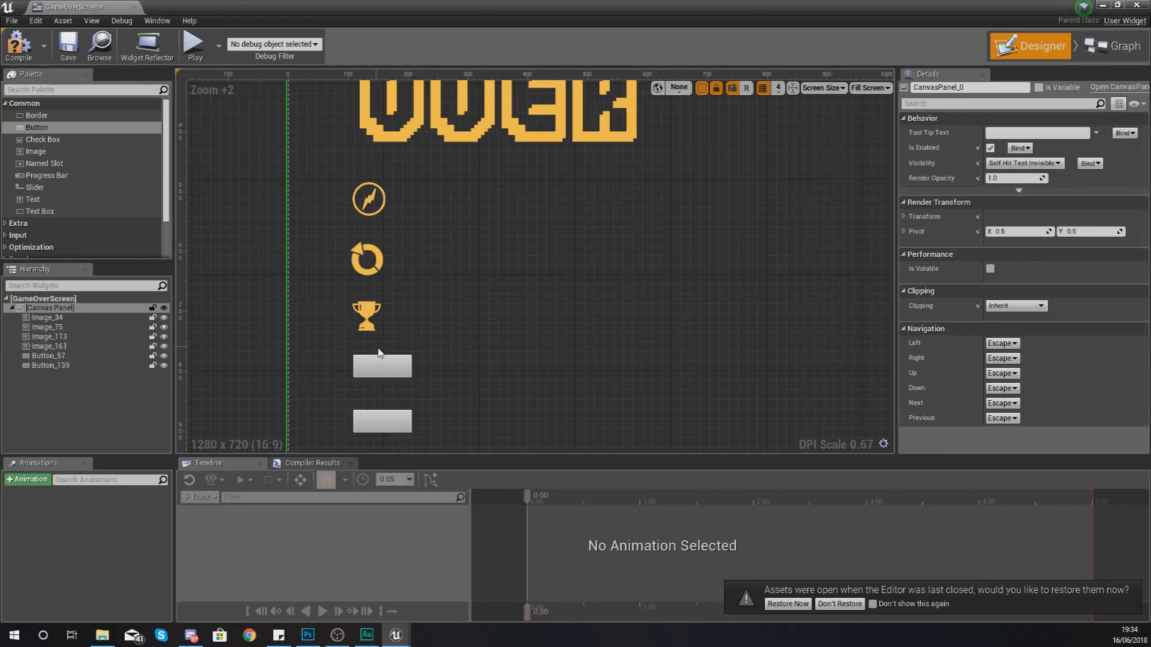
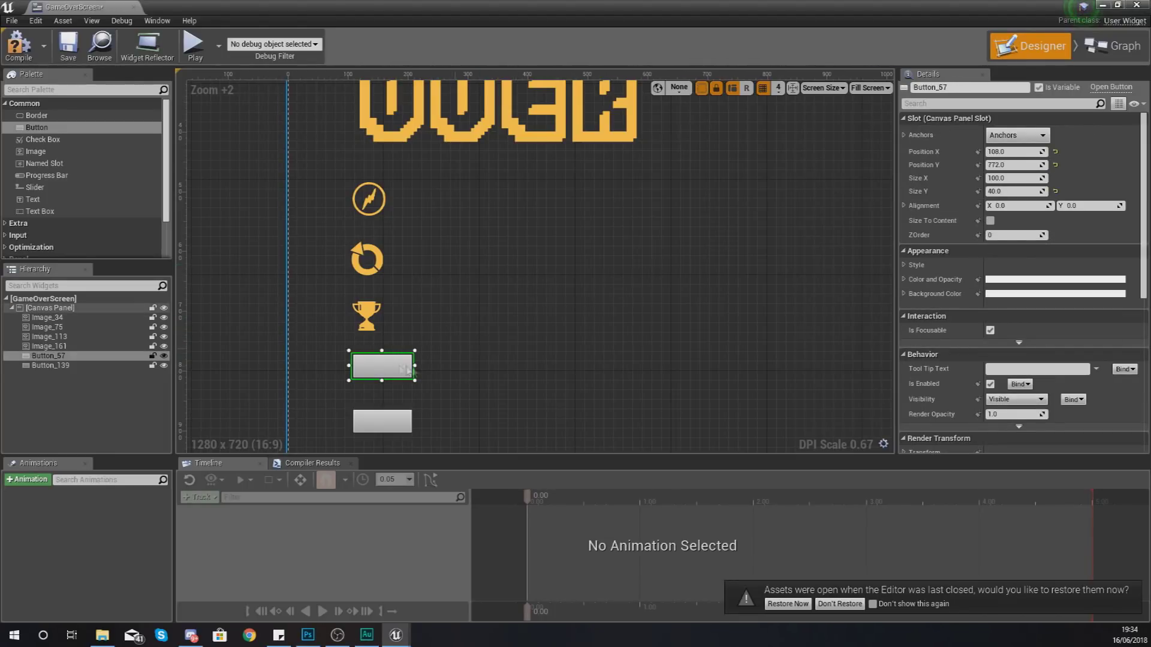
Step: Check the button design in the Photoshop mock-up, and back in Unreal Engine assign the RestartButton texture as the upper button's Normal style image
{"action": "left_click", "coordinate": [307, 636]}
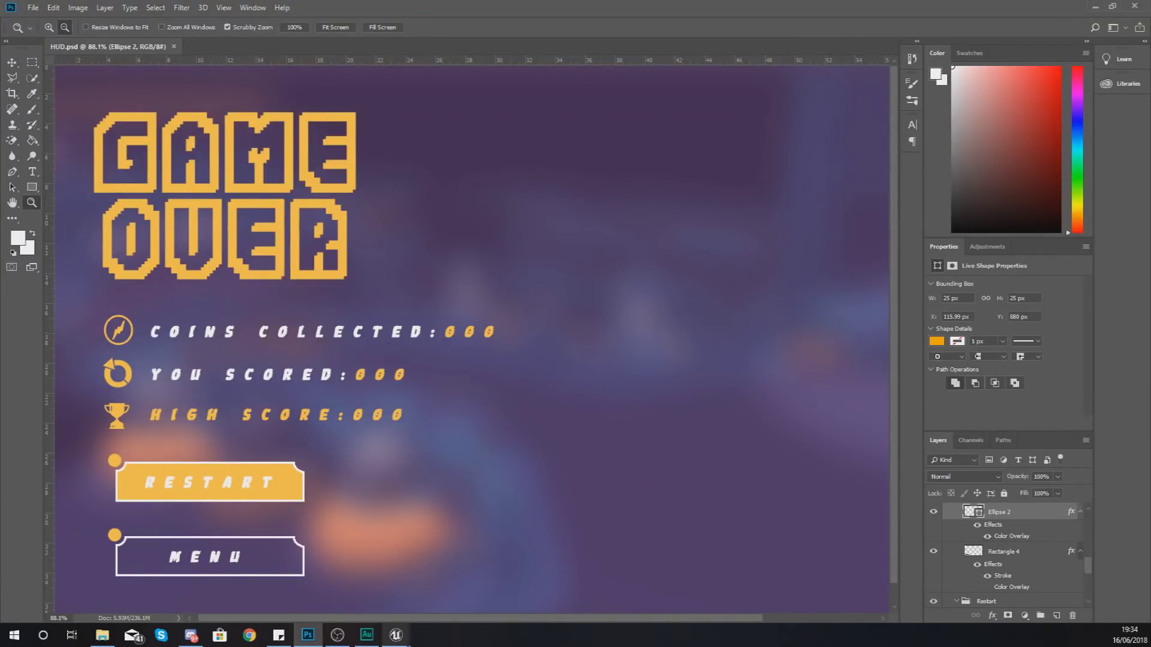
{"action": "mouse_move", "coordinate": [397, 636]}
{"action": "left_click", "coordinate": [473, 549]}
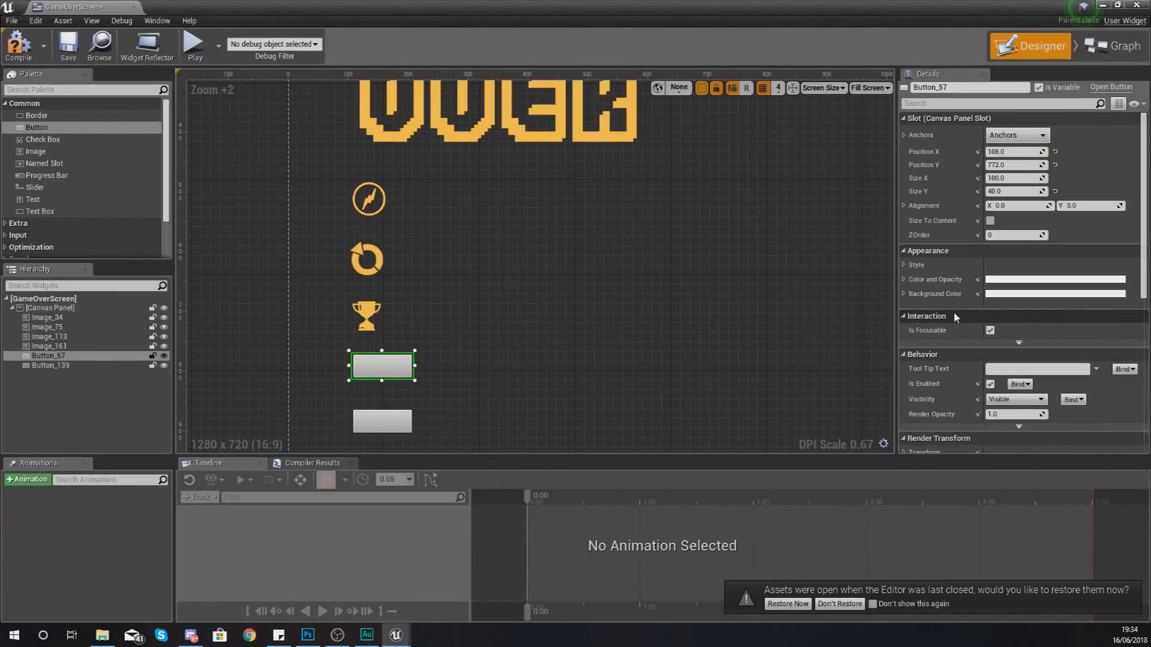
{"action": "left_click", "coordinate": [904, 265]}
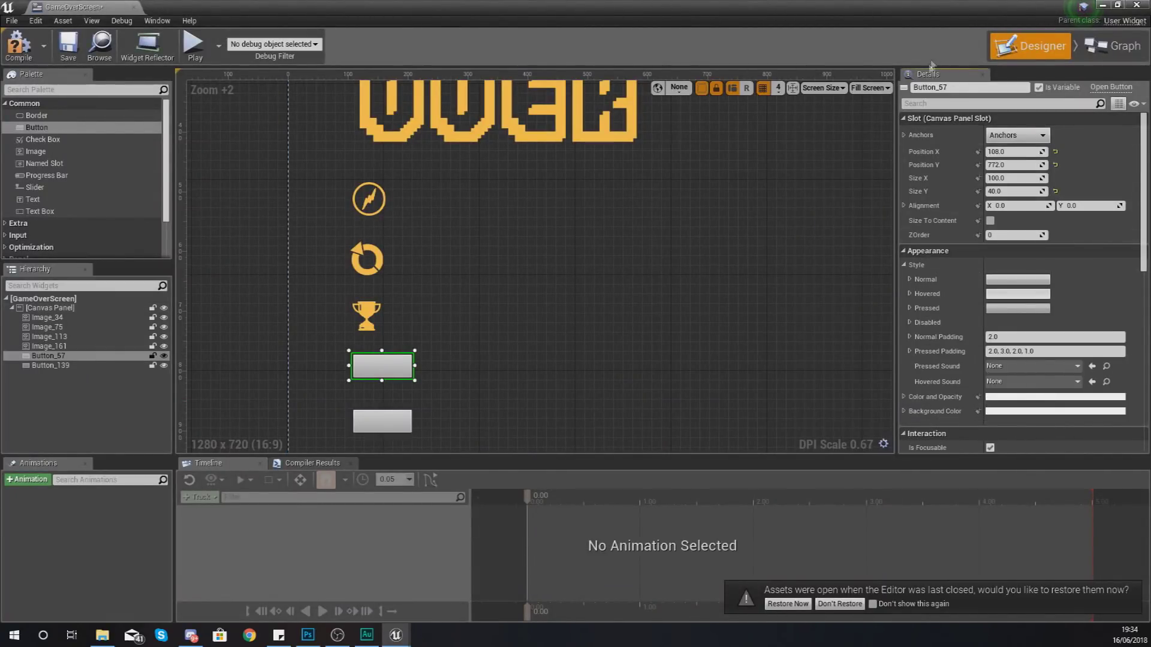
{"action": "left_click", "coordinate": [910, 279]}
{"action": "left_click", "coordinate": [1056, 310]}
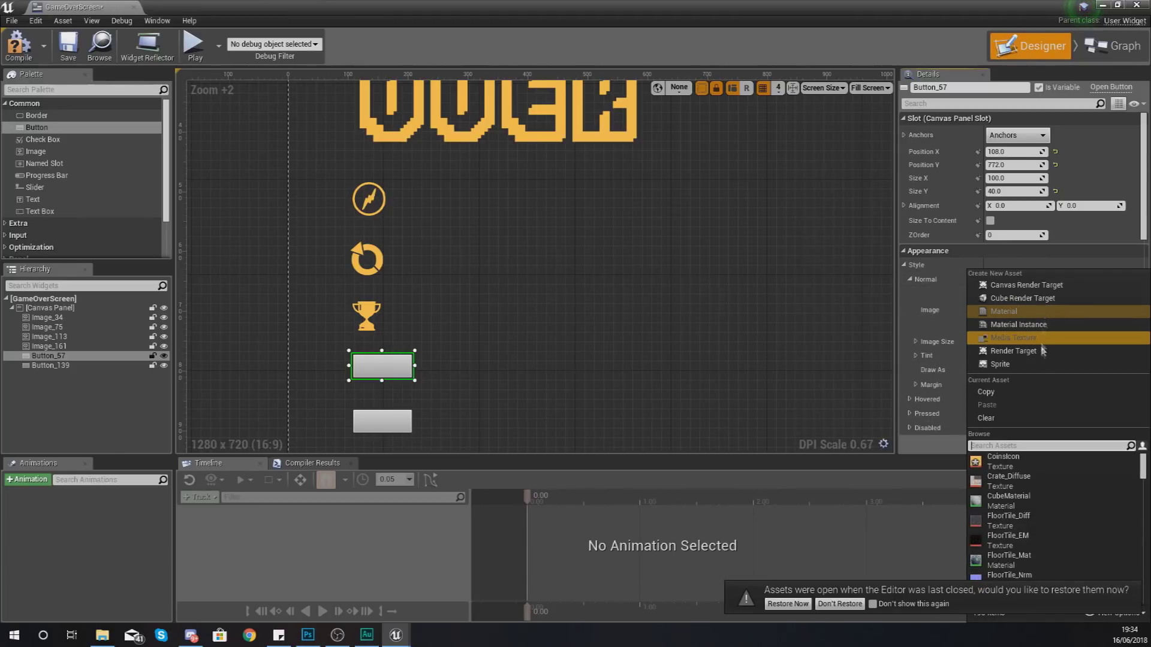
{"action": "type", "text": "restart"}
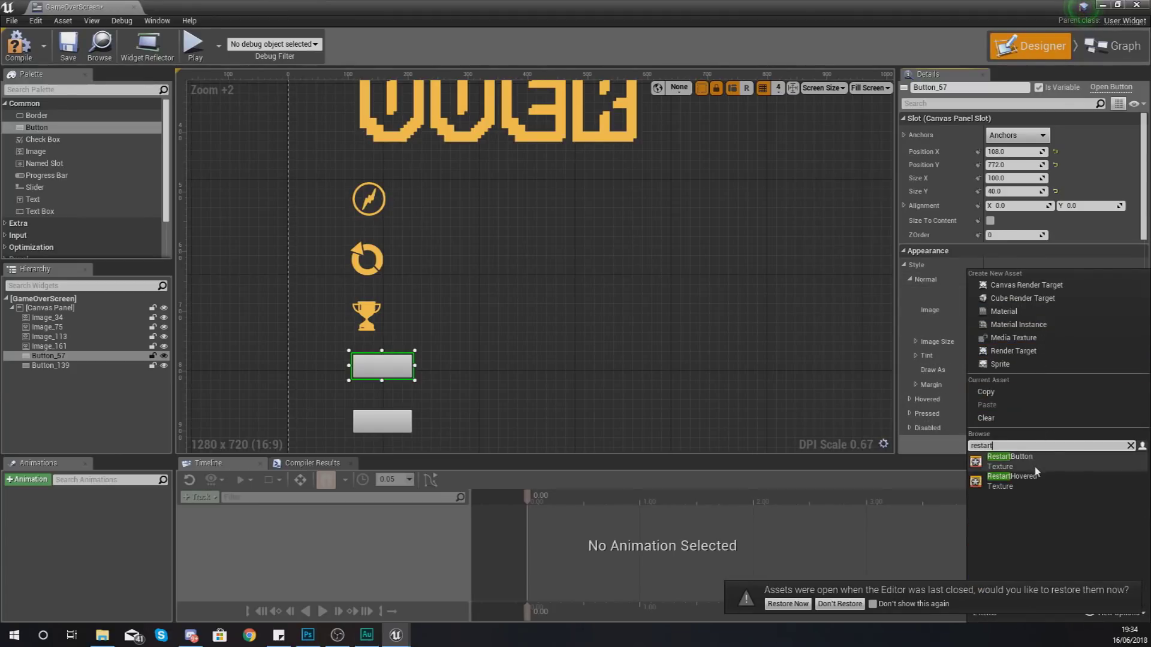
{"action": "left_click", "coordinate": [1048, 461]}
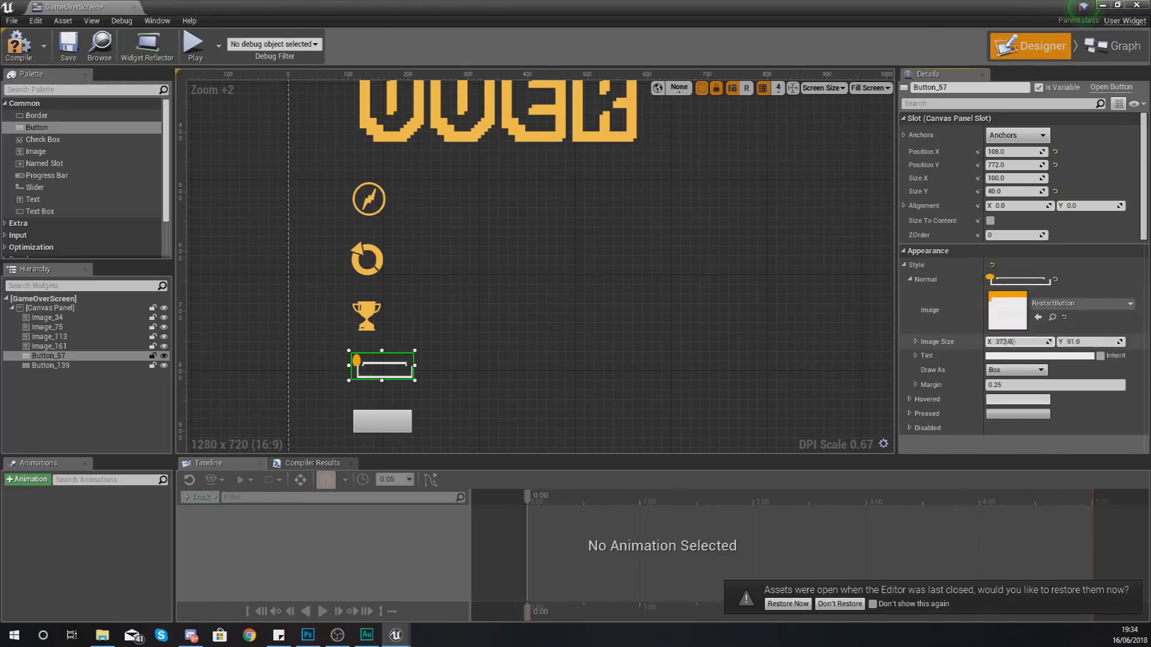
Step: Set the margin of the Restart button's Normal style to 0
{"action": "left_click", "coordinate": [1017, 384]}
{"action": "key", "text": "BackSpace"}
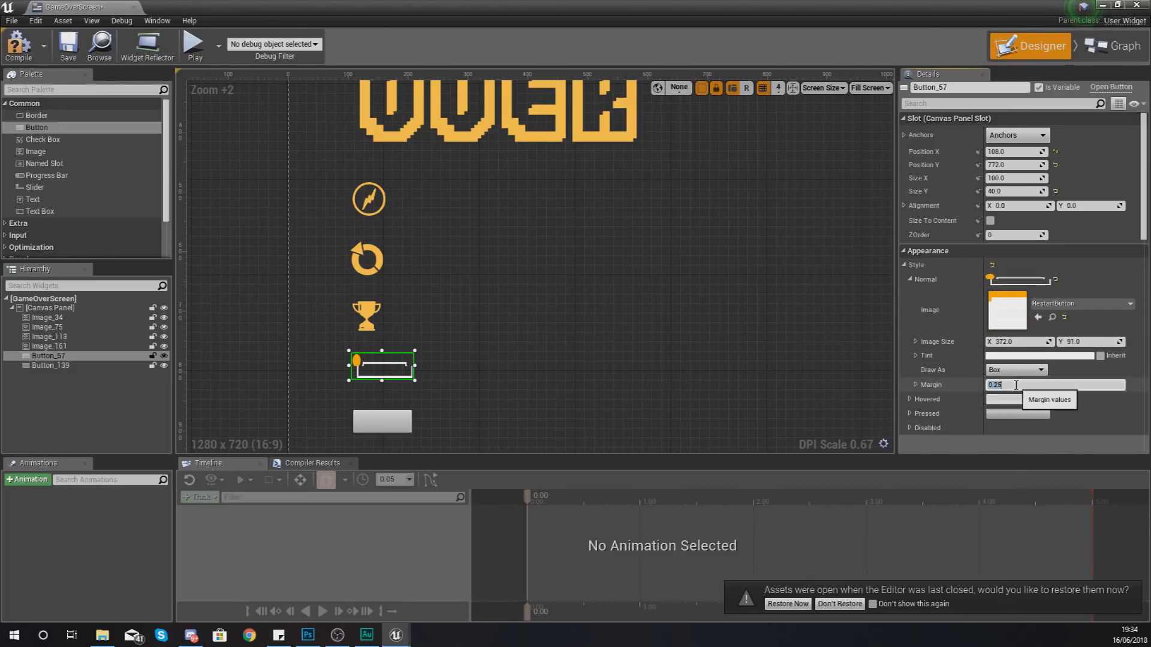
{"action": "type", "text": "0"}
{"action": "key", "text": "Return"}
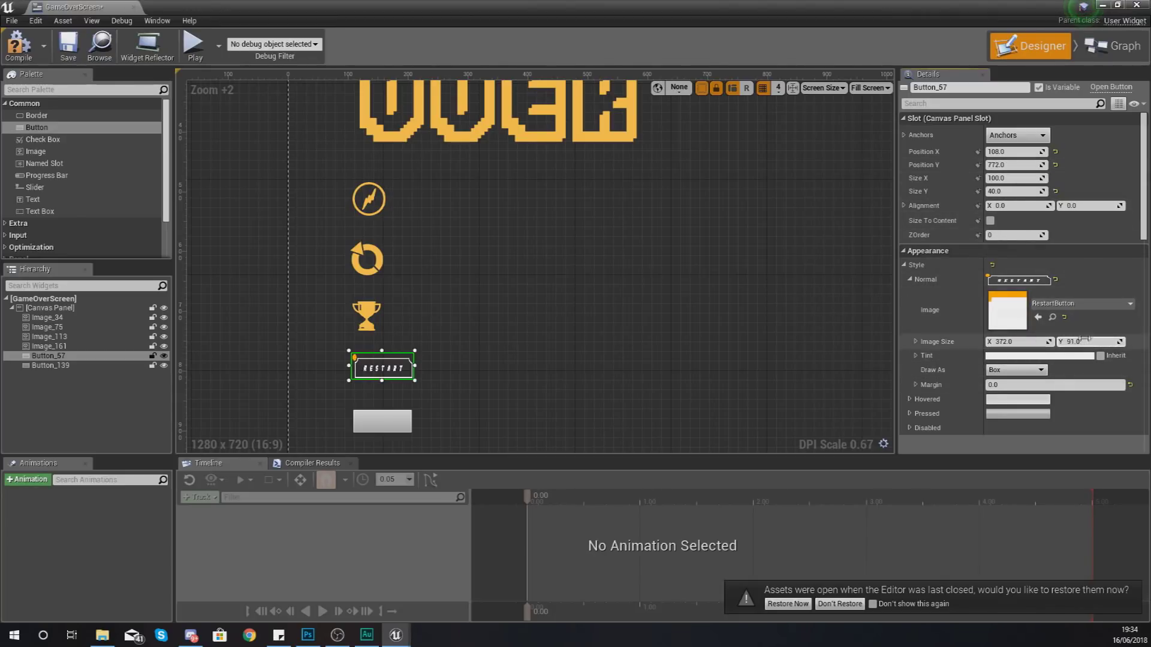
Step: Set the Restart button's size to 372 by 91 and anchor it to the canvas's middle left
{"action": "left_click", "coordinate": [1011, 179]}
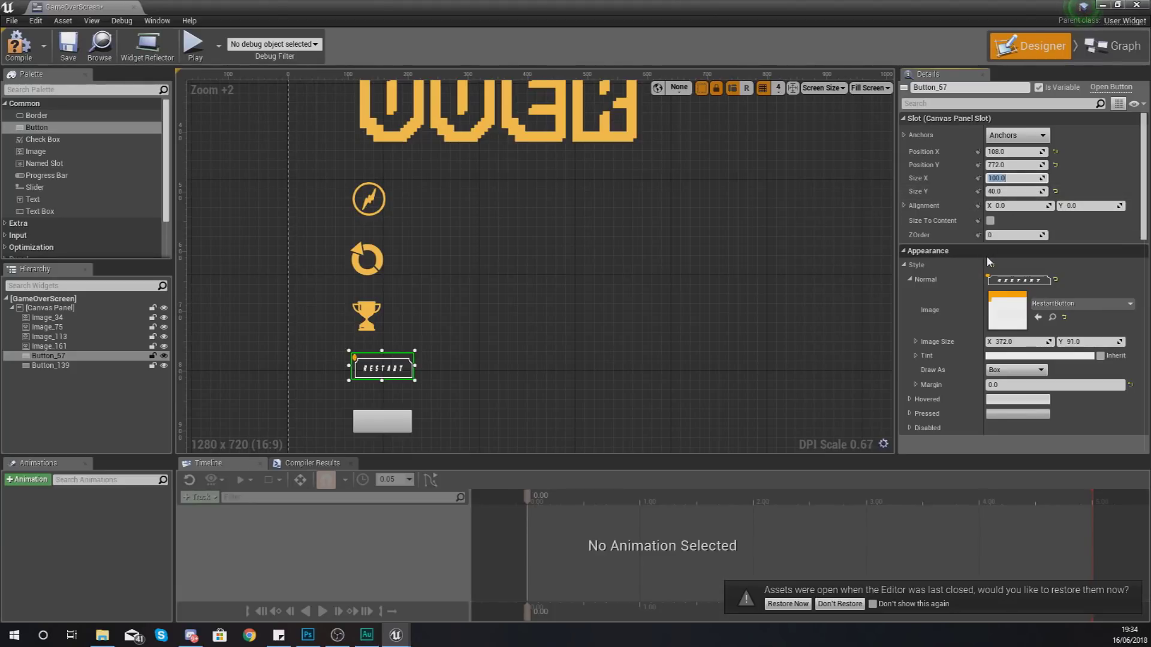
{"action": "type", "text": "372"}
{"action": "key", "text": "Tab"}
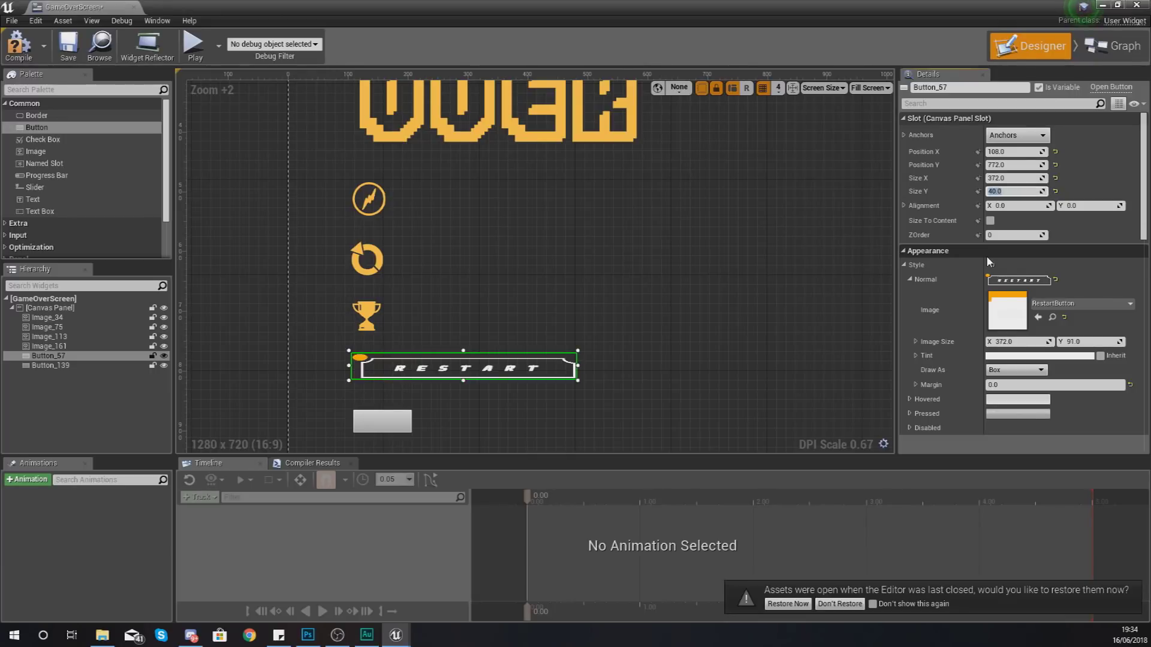
{"action": "type", "text": "91"}
{"action": "key", "text": "Return"}
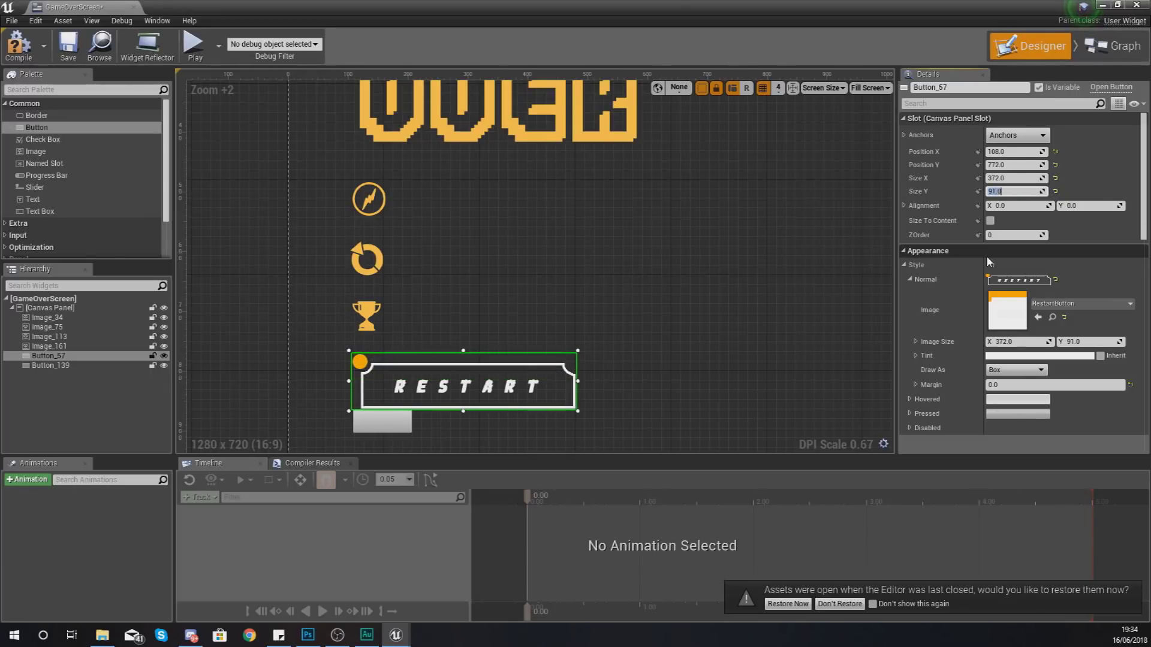
{"action": "left_click", "coordinate": [1017, 135]}
{"action": "left_click", "coordinate": [989, 213]}
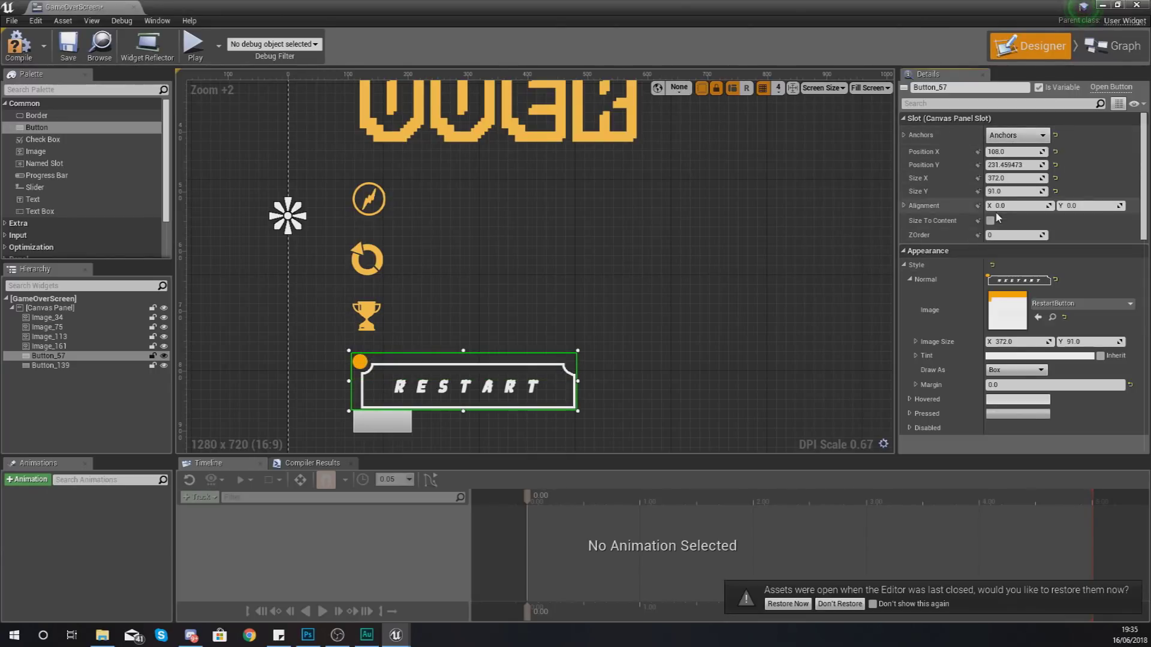
Step: Move the blank lower button further down, clear of the Restart button, and reselect the Restart button
{"action": "right_click_drag", "start_coordinate": [599, 356], "coordinate": [591, 263]}
{"action": "left_click_drag", "start_coordinate": [402, 330], "coordinate": [401, 390]}
{"action": "left_click", "coordinate": [405, 297]}
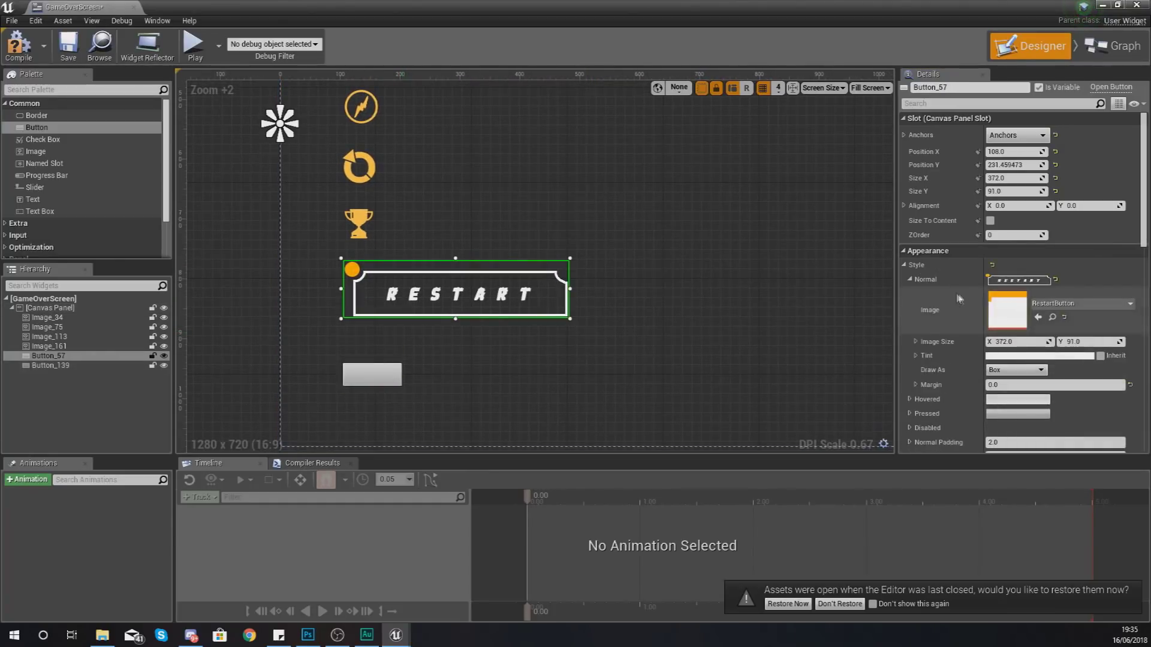
Step: Assign the RestartHovered texture as the Restart button's Hovered style image and set that style's margin to 0
{"action": "left_click", "coordinate": [910, 279]}
{"action": "left_click", "coordinate": [909, 294]}
{"action": "left_click", "coordinate": [1085, 326]}
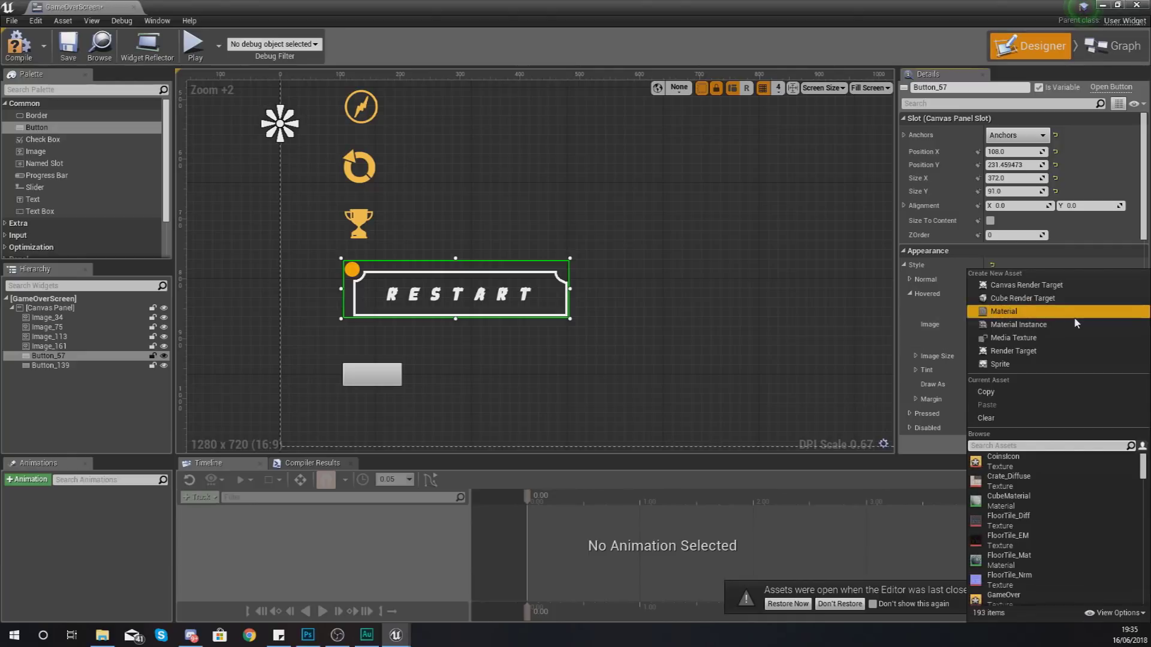
{"action": "mouse_move", "coordinate": [1047, 511]}
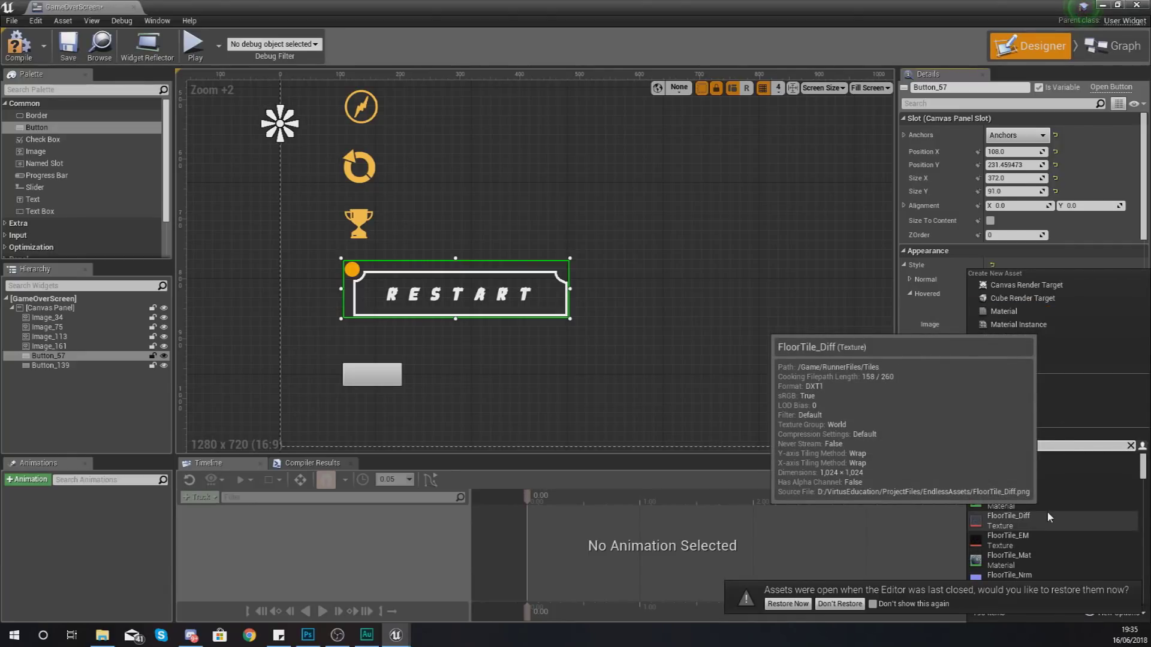
{"action": "type", "text": "restart"}
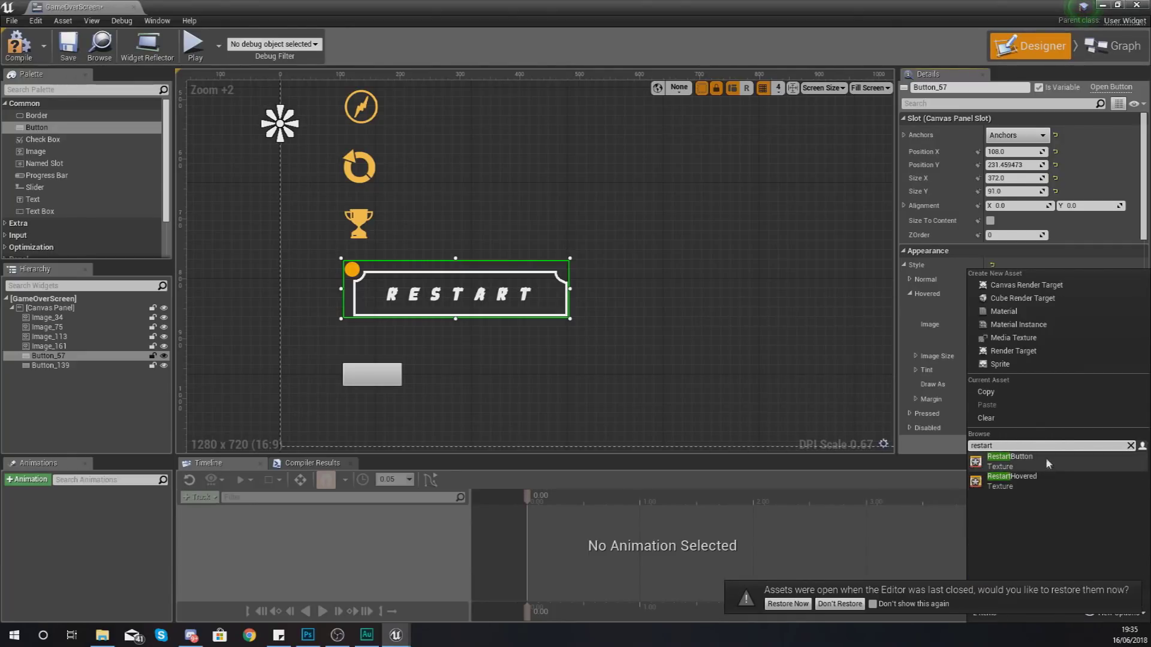
{"action": "left_click", "coordinate": [1011, 476]}
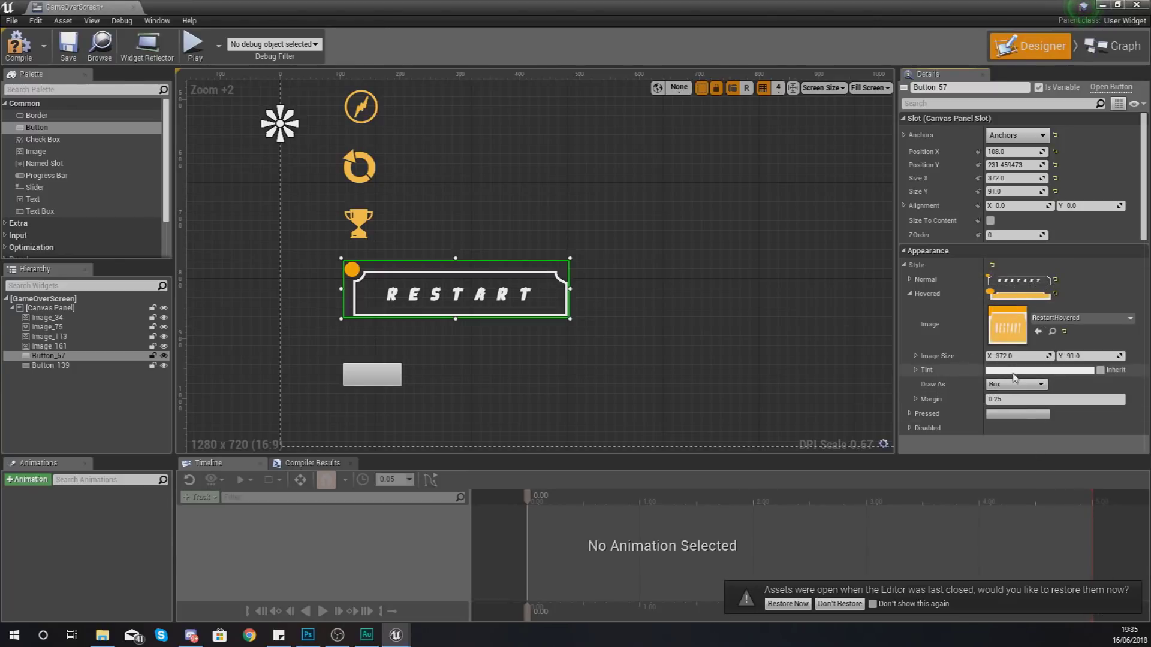
{"action": "left_click", "coordinate": [1010, 399]}
{"action": "type", "text": "0"}
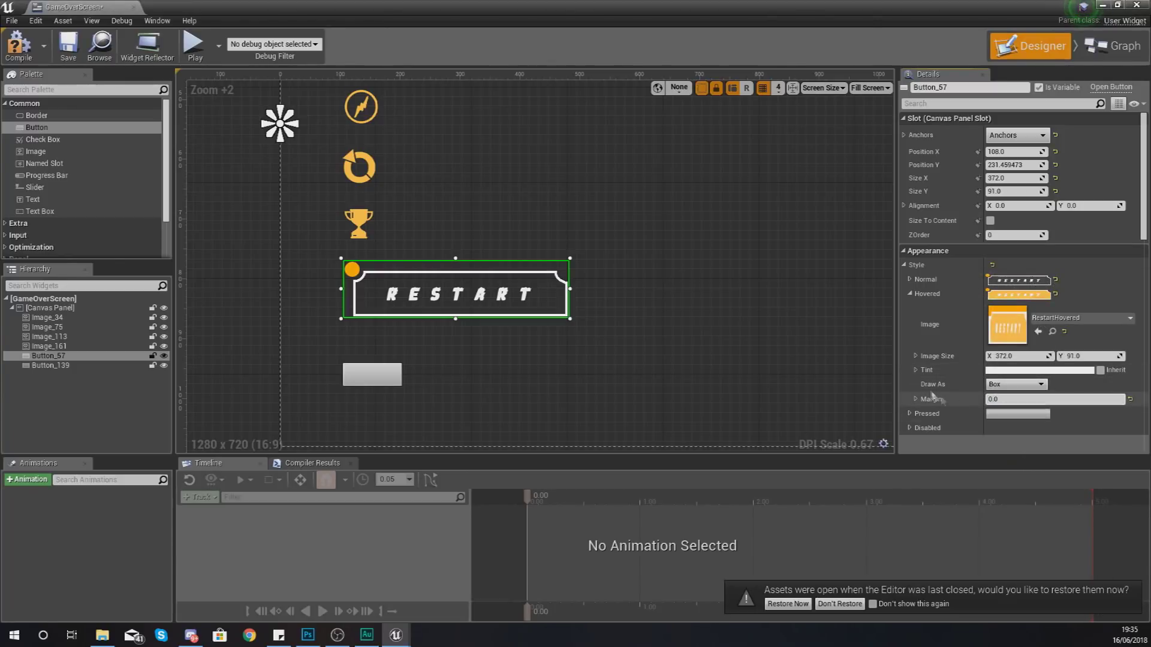
Step: Assign the RestartButton texture as the Restart button's Pressed style image and set that style's margin to 0
{"action": "left_click", "coordinate": [909, 293]}
{"action": "left_click", "coordinate": [910, 308]}
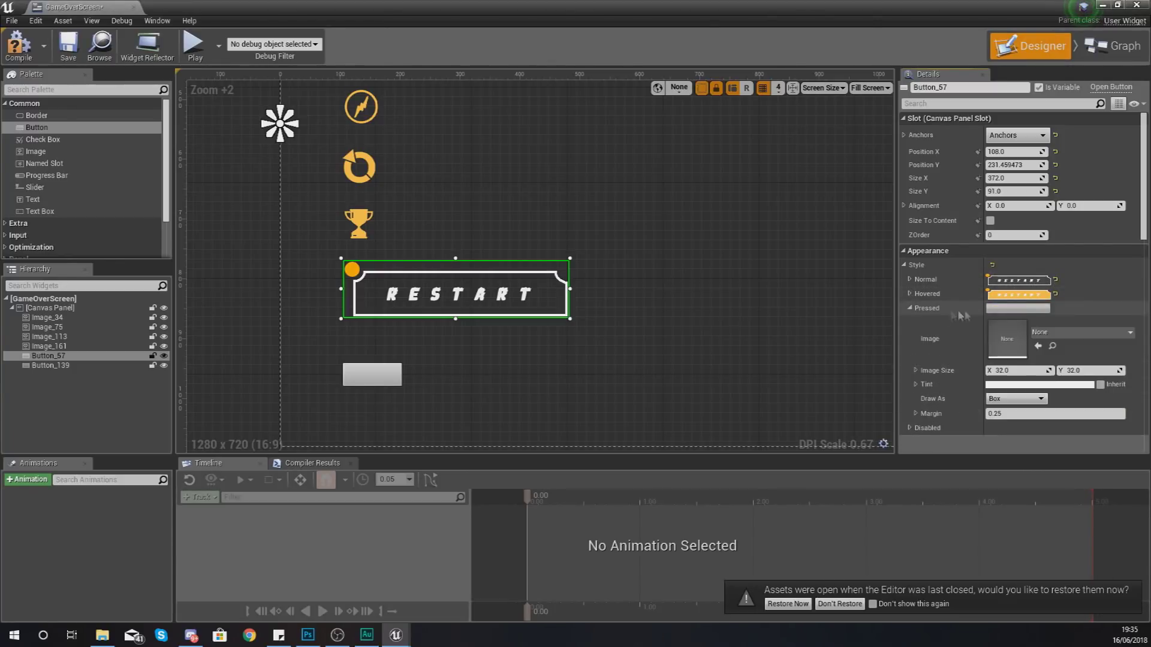
{"action": "left_click", "coordinate": [1062, 336]}
{"action": "type", "text": "resta"}
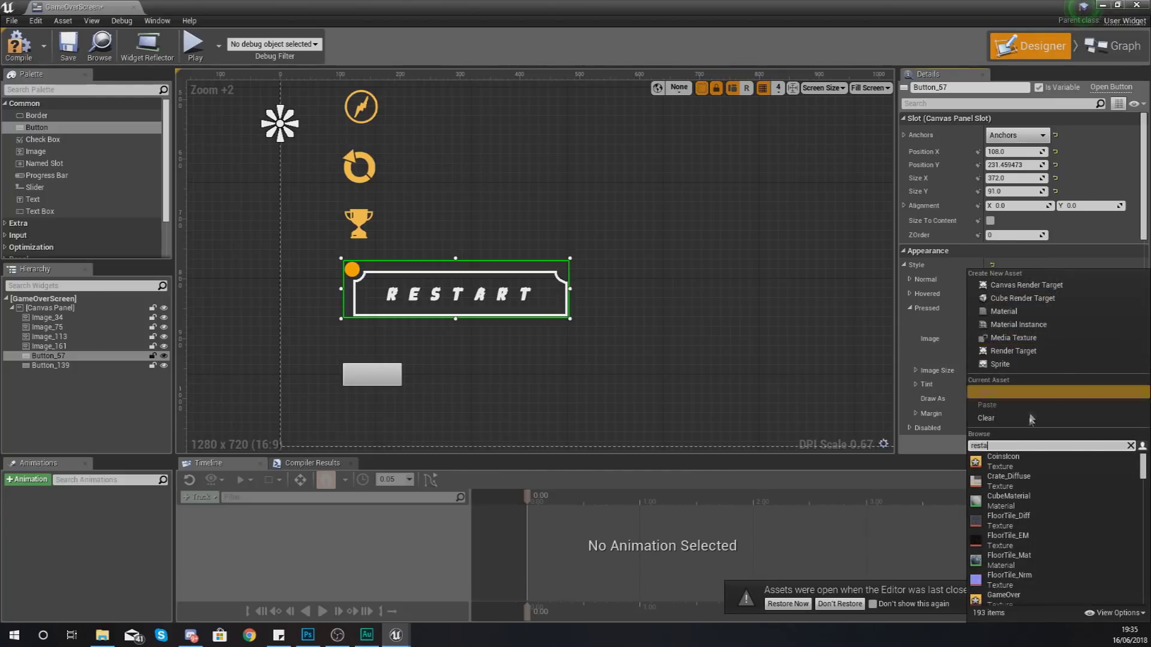
{"action": "type", "text": "rt"}
{"action": "left_click", "coordinate": [1032, 465]}
{"action": "left_click", "coordinate": [1055, 413]}
{"action": "type", "text": "0"}
{"action": "key", "text": "Return"}
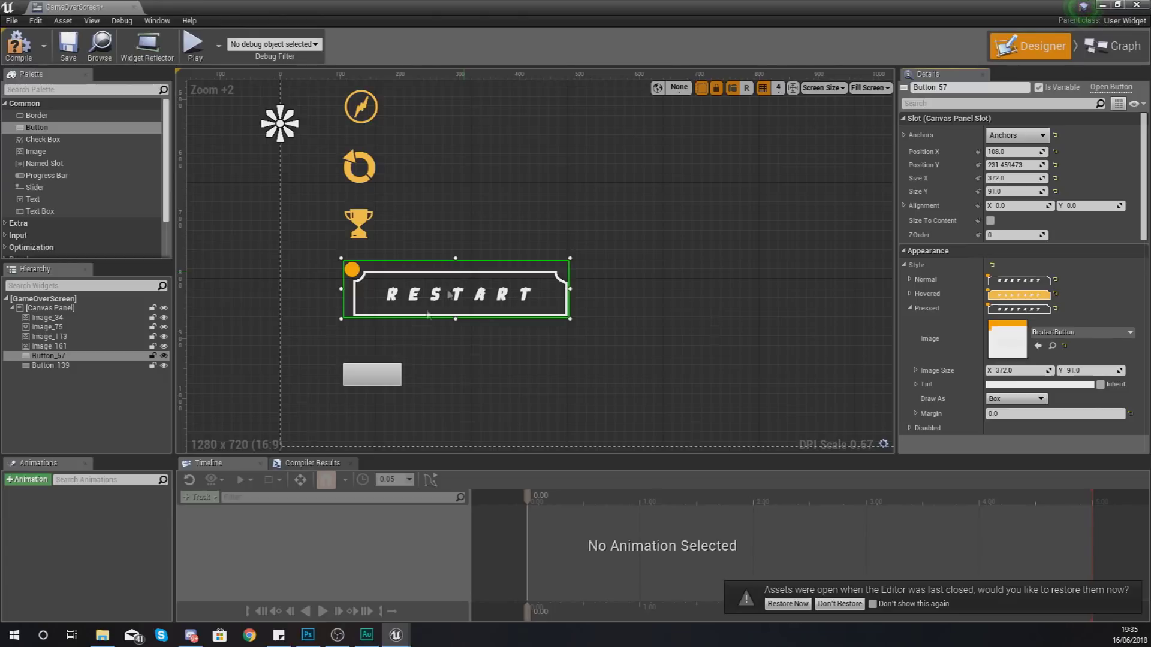
Step: Move the blank button up to Y 896 beneath Restart and give its Normal style the MenuButton texture with margin 0
{"action": "left_click_drag", "start_coordinate": [393, 378], "coordinate": [394, 350]}
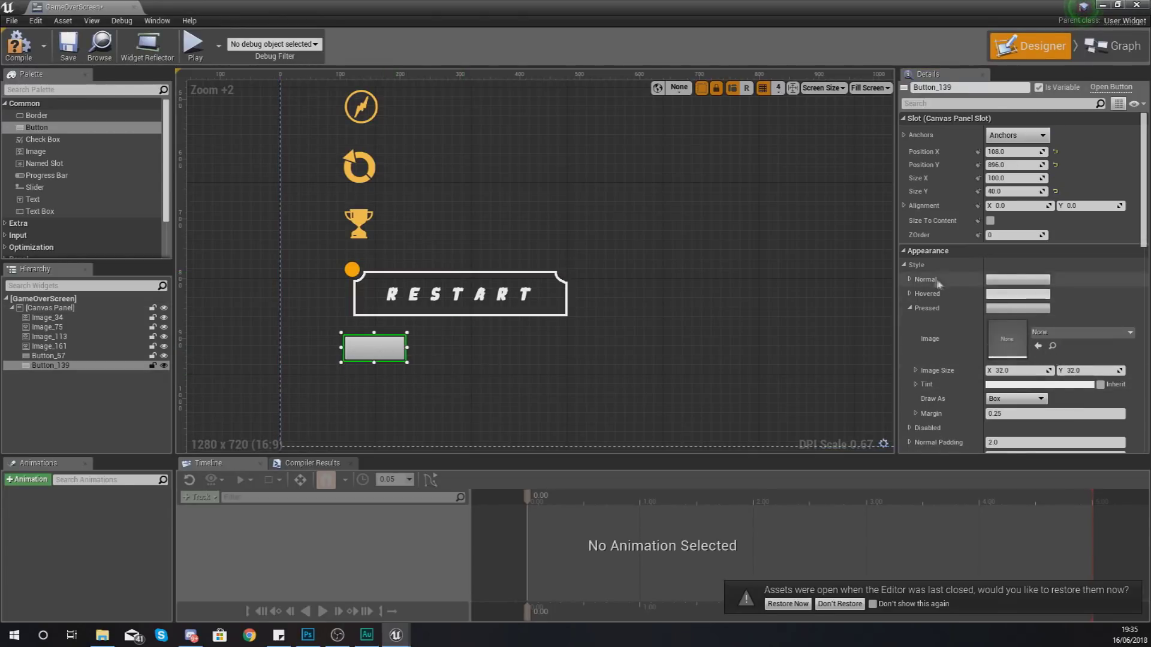
{"action": "left_click", "coordinate": [910, 280]}
{"action": "left_click", "coordinate": [1035, 306]}
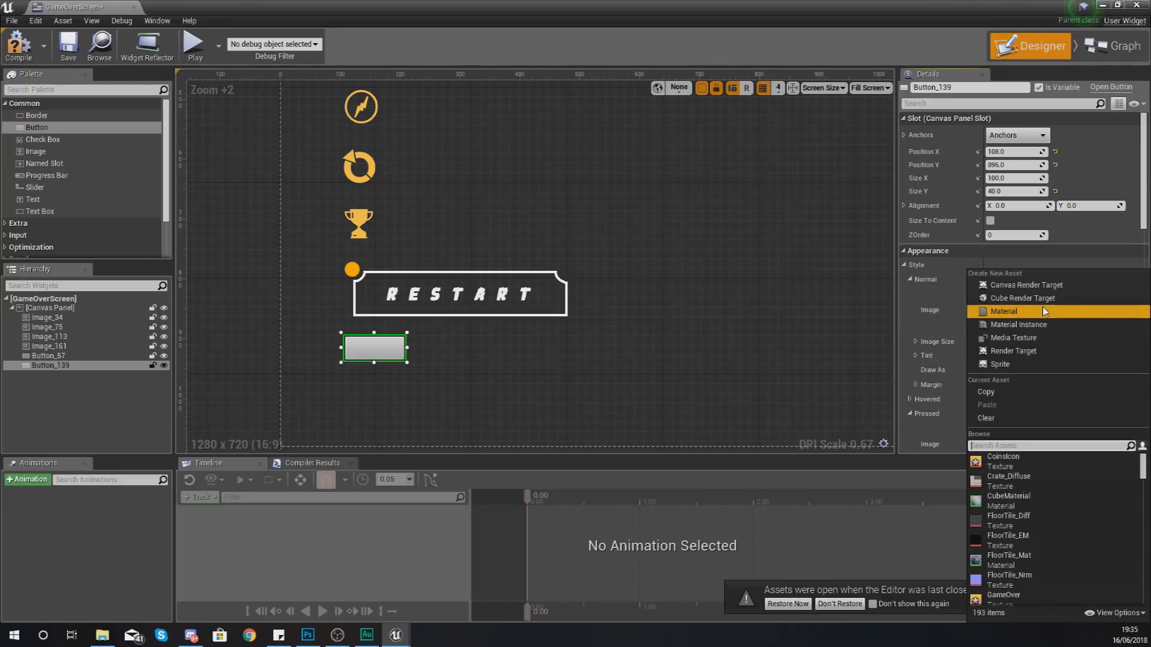
{"action": "type", "text": "menu"}
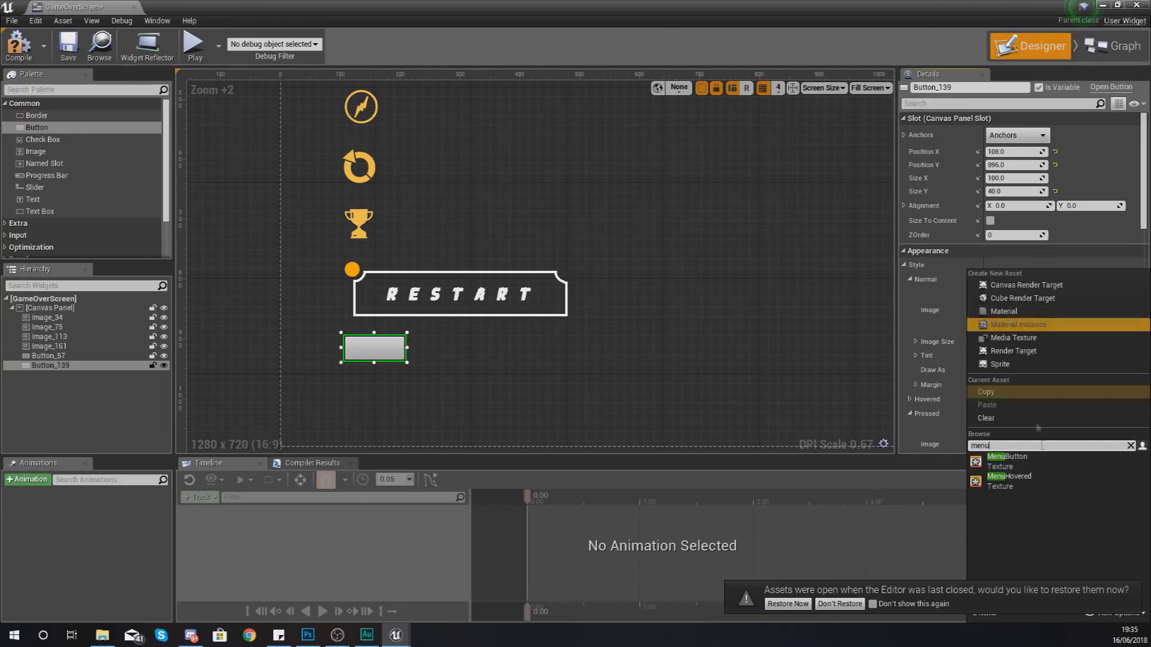
{"action": "left_click", "coordinate": [1007, 458]}
{"action": "left_click", "coordinate": [1005, 385]}
{"action": "type", "text": "0"}
{"action": "key", "text": "Return"}
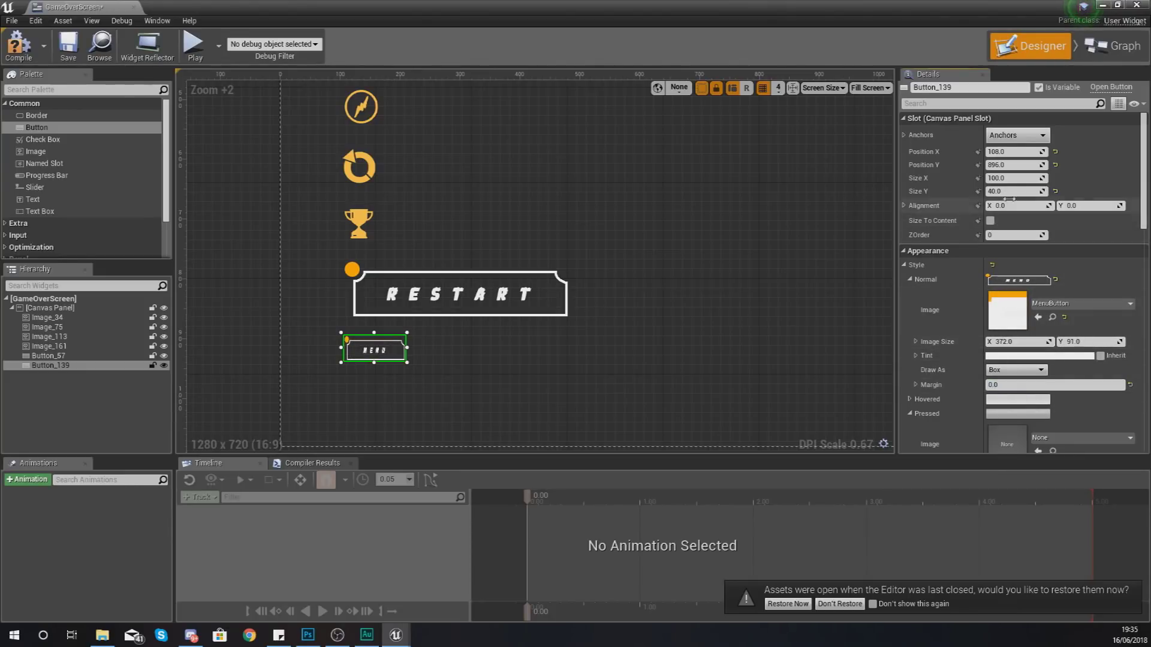
Step: Set the Menu button's size to 372 by 91
{"action": "left_click", "coordinate": [1013, 178]}
{"action": "type", "text": "372"}
{"action": "key", "text": "Tab"}
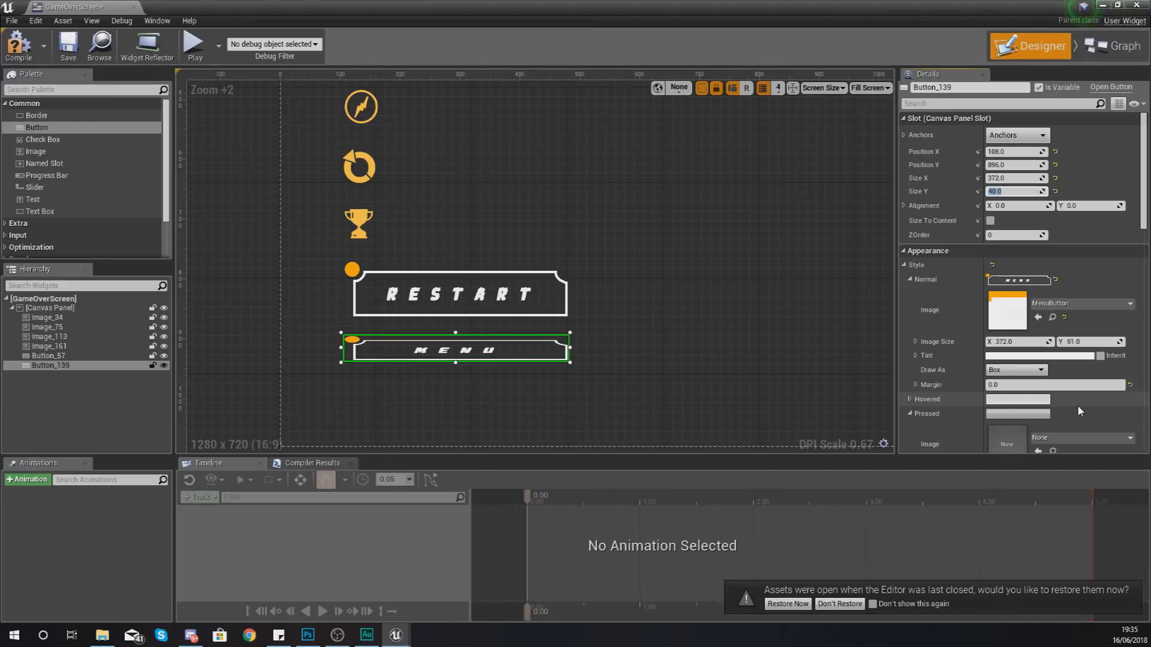
{"action": "type", "text": "91"}
{"action": "key", "text": "Return"}
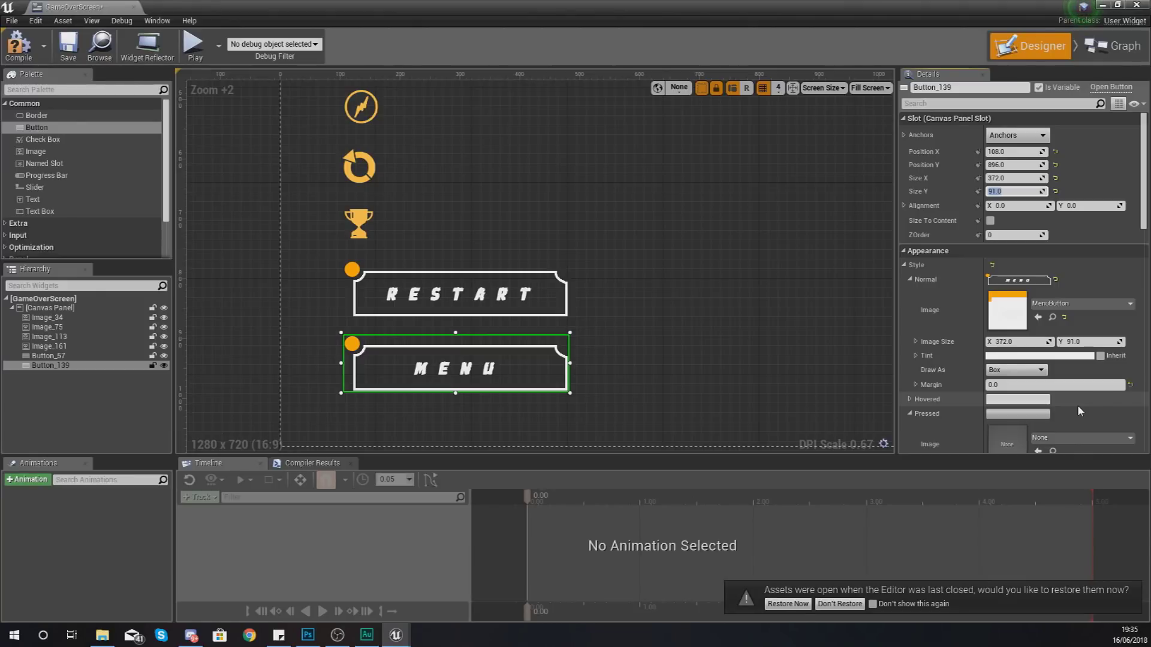
Step: Assign the MenuHovered texture as the Menu button's Hovered style image and set that style's margin to 0
{"action": "left_click", "coordinate": [911, 280]}
{"action": "left_click", "coordinate": [908, 293]}
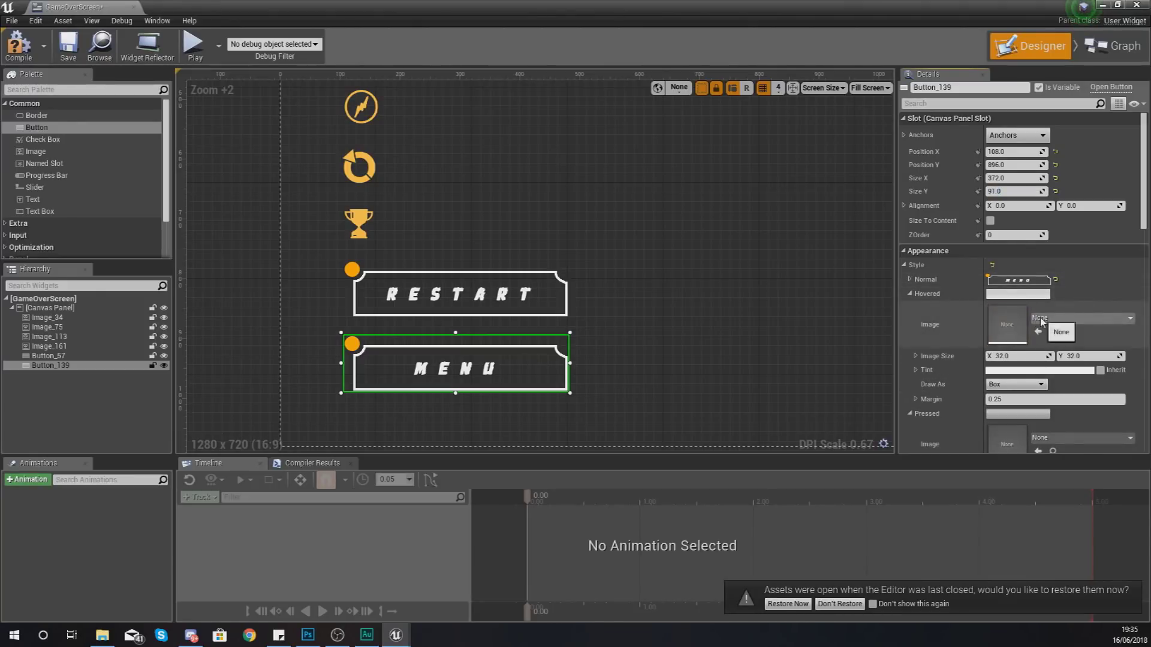
{"action": "left_click", "coordinate": [1040, 321]}
{"action": "type", "text": "menu"}
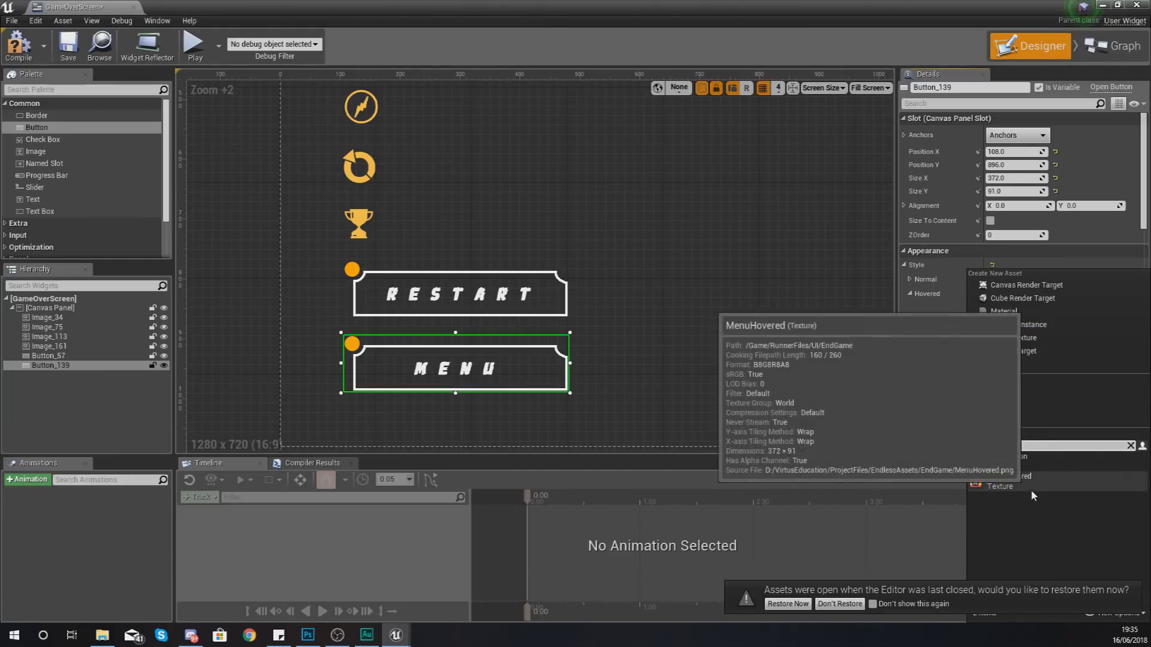
{"action": "left_click", "coordinate": [1023, 481]}
{"action": "left_click_drag", "start_coordinate": [1002, 400], "coordinate": [971, 399]}
Step: Assign the MenuButton texture as the Menu button's Pressed style image and set that style's margin to 0
{"action": "left_click", "coordinate": [910, 293]}
{"action": "left_click", "coordinate": [910, 308]}
{"action": "left_click", "coordinate": [1050, 333]}
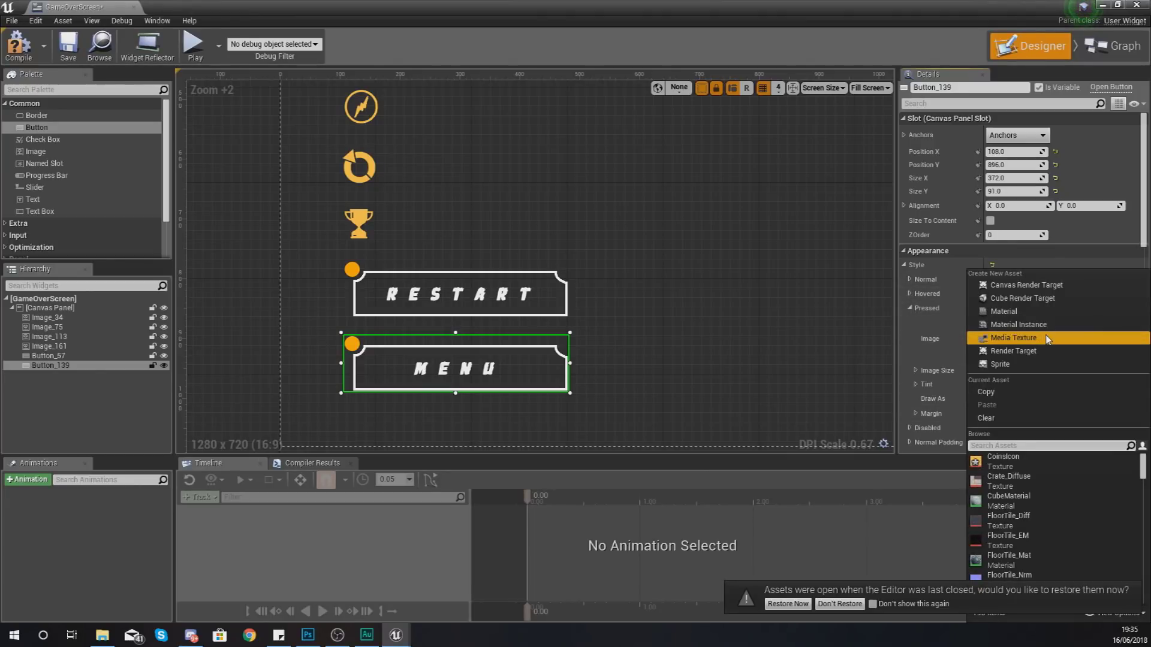
{"action": "type", "text": "menu"}
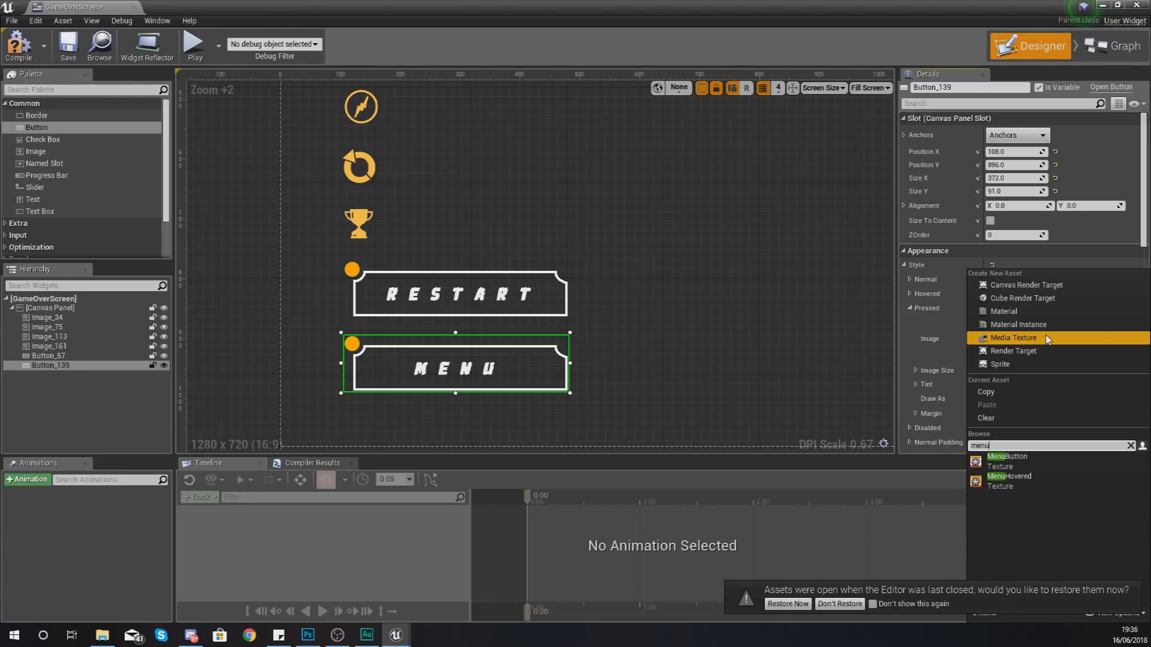
{"action": "left_click", "coordinate": [1007, 461]}
{"action": "left_click", "coordinate": [1009, 413]}
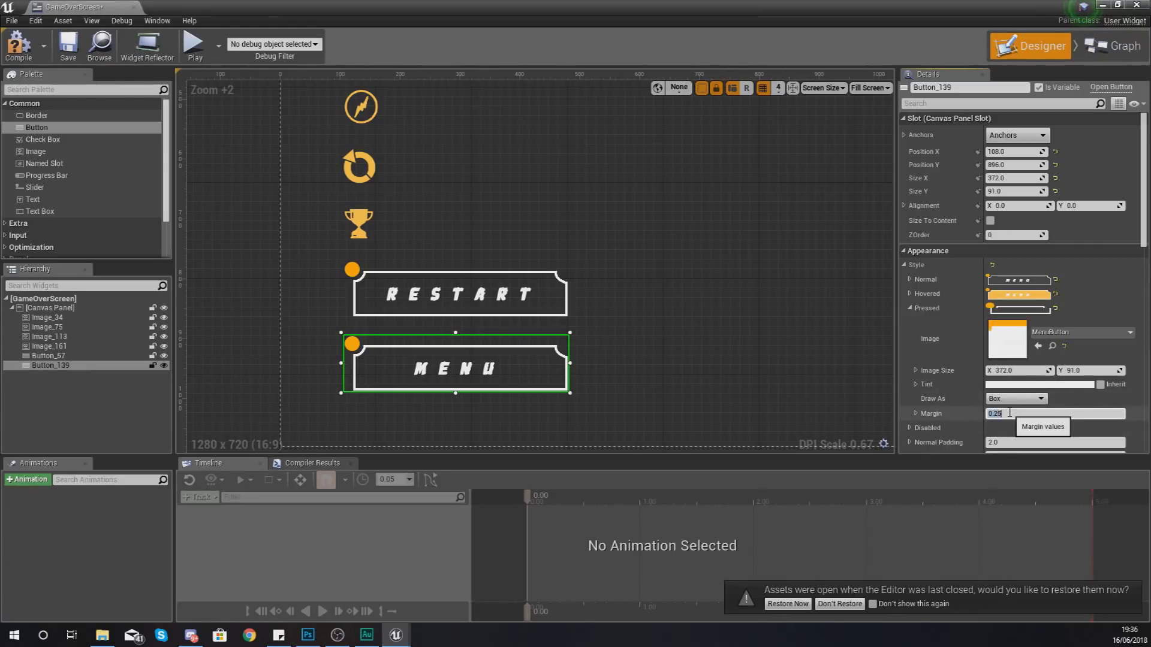
{"action": "type", "text": "0"}
{"action": "key", "text": "Return"}
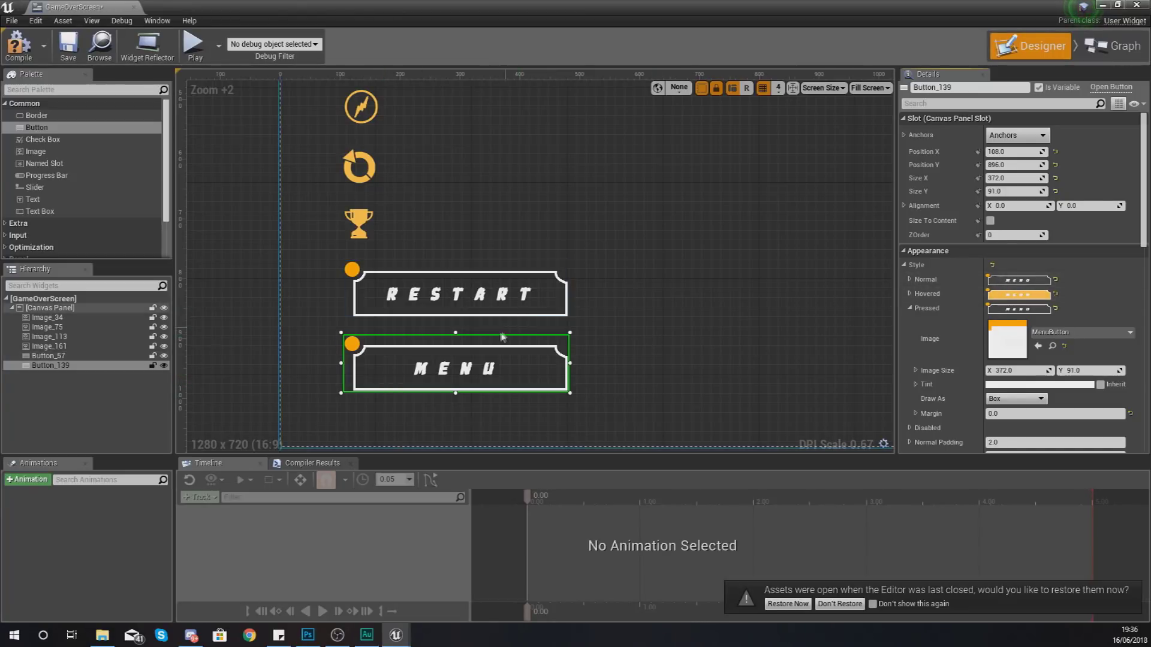
{"action": "left_click", "coordinate": [524, 403]}
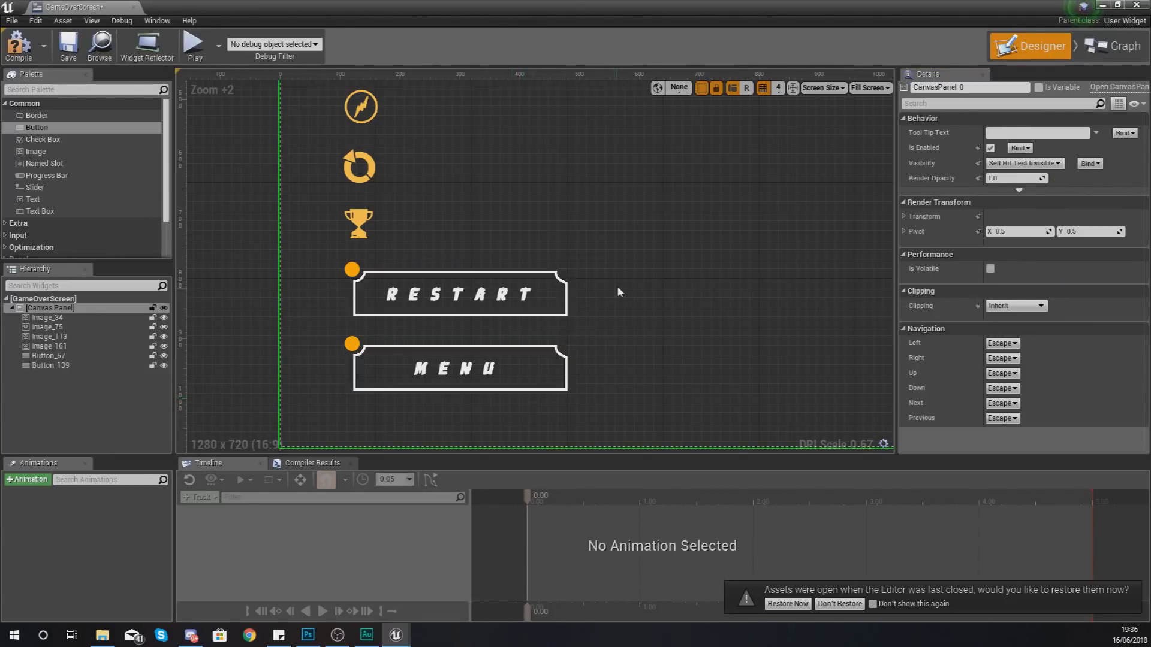
{"action": "scroll", "coordinate": [617, 286], "scroll_direction": "down", "scroll_amount": 5}
{"action": "right_click_drag", "start_coordinate": [630, 275], "coordinate": [489, 343]}
{"action": "scroll", "coordinate": [591, 330], "scroll_direction": "up", "scroll_amount": 2}
{"action": "left_click", "coordinate": [388, 376]}
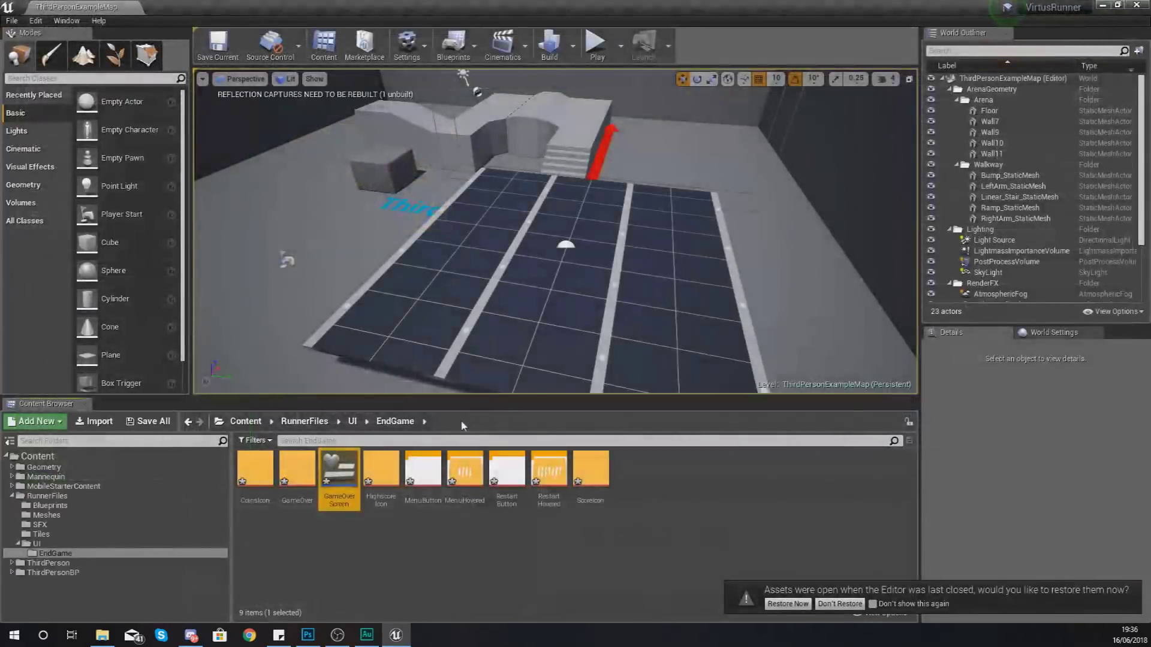
Step: Open the ThirdPersonCharacter blueprint from the ThirdPersonBP Blueprints folder and show its DeathFunction graph
{"action": "left_click", "coordinate": [93, 564]}
{"action": "left_click", "coordinate": [92, 572]}
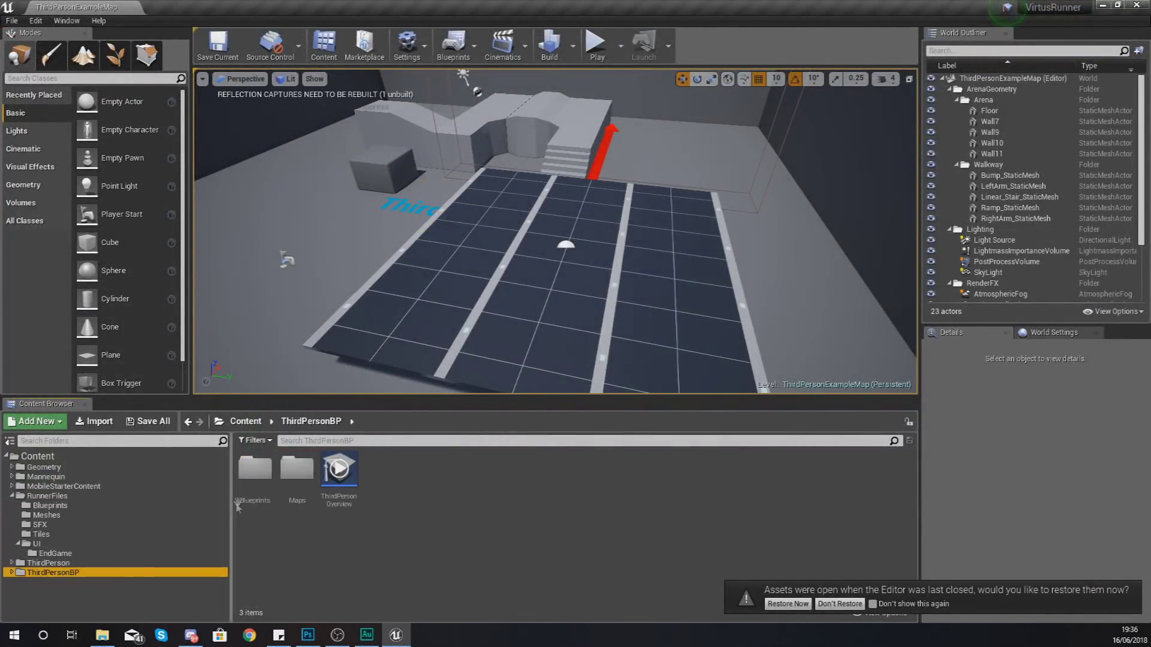
{"action": "double_click", "coordinate": [255, 468]}
{"action": "double_click", "coordinate": [254, 471]}
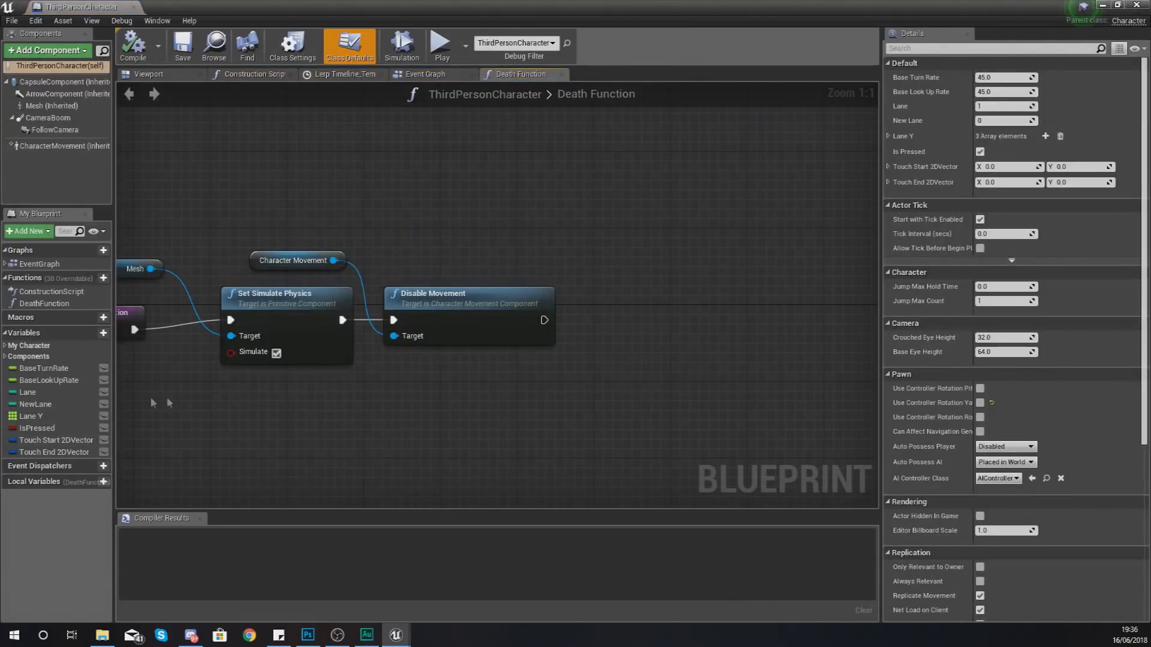
{"action": "left_click", "coordinate": [46, 307]}
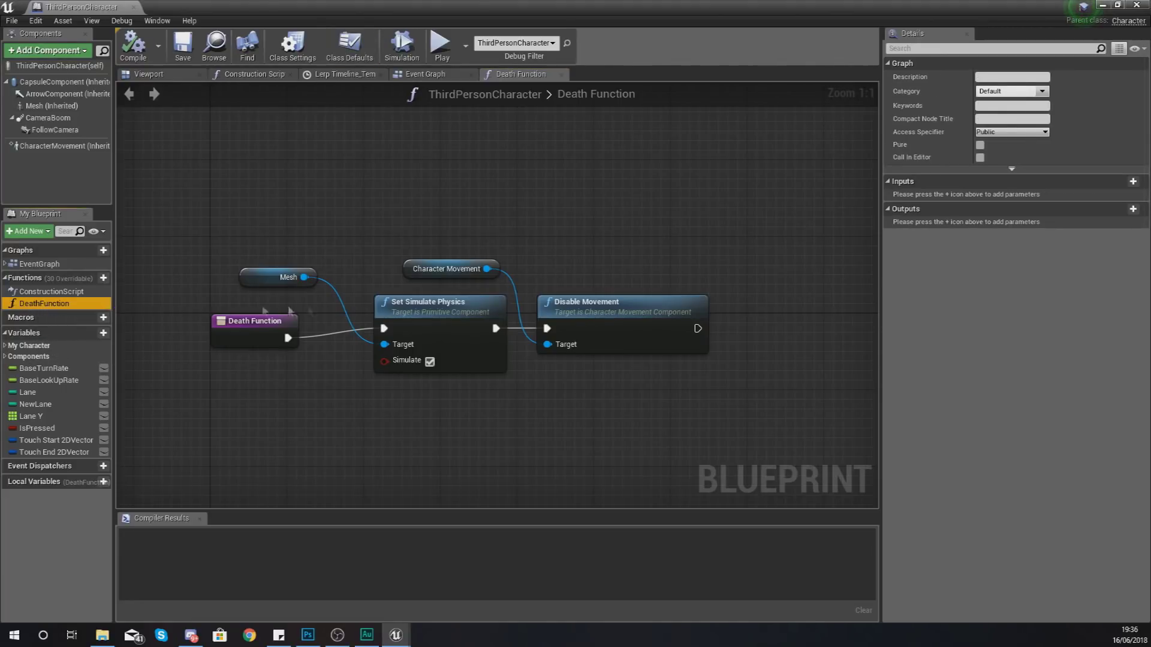
Step: Add a Create Widget node after Disable Movement in the Death Function and set its class to GameOverScreen
{"action": "right_click_drag", "start_coordinate": [774, 360], "coordinate": [680, 361]}
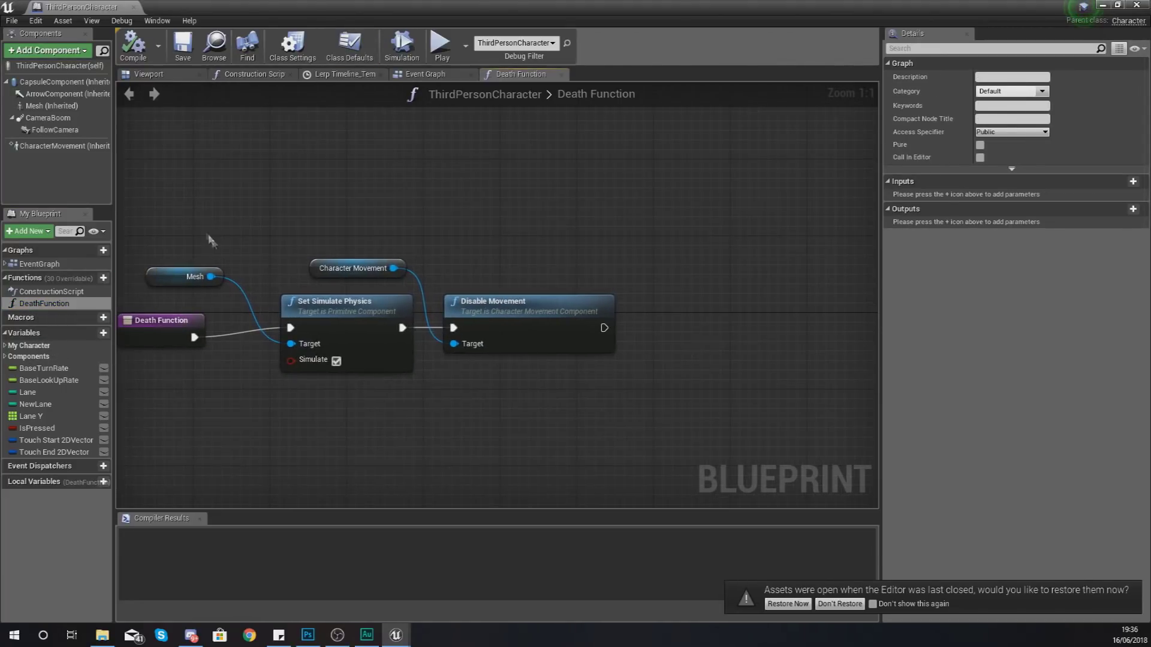
{"action": "left_click_drag", "start_coordinate": [603, 328], "coordinate": [677, 323]}
{"action": "type", "text": "create"}
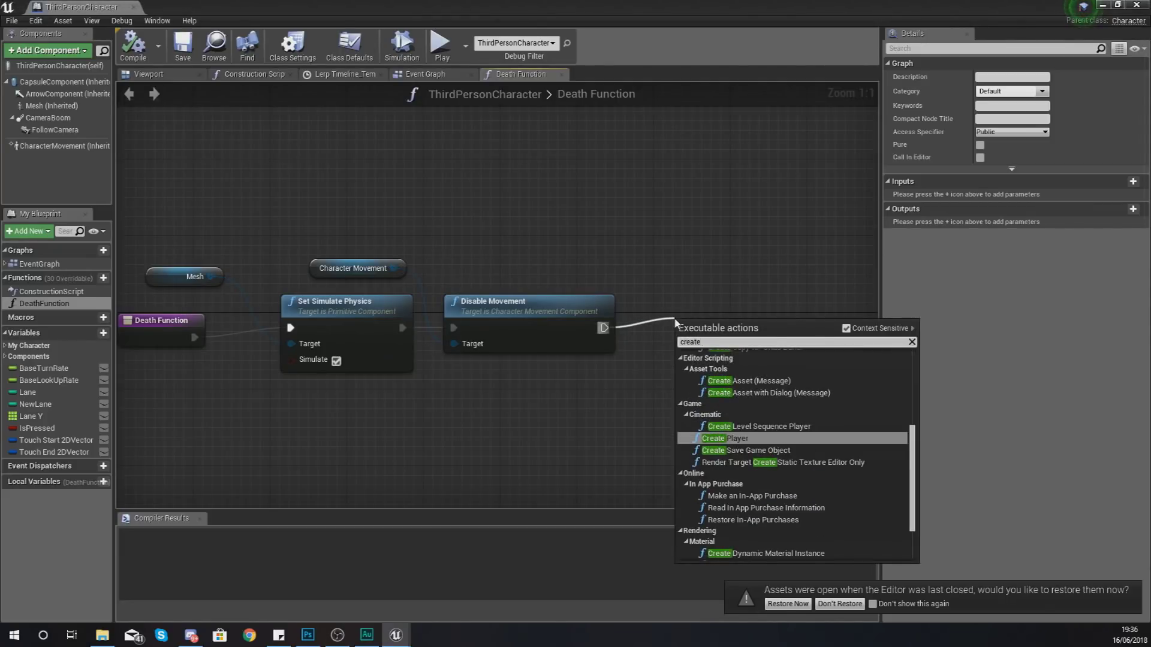
{"action": "type", "text": " widget"}
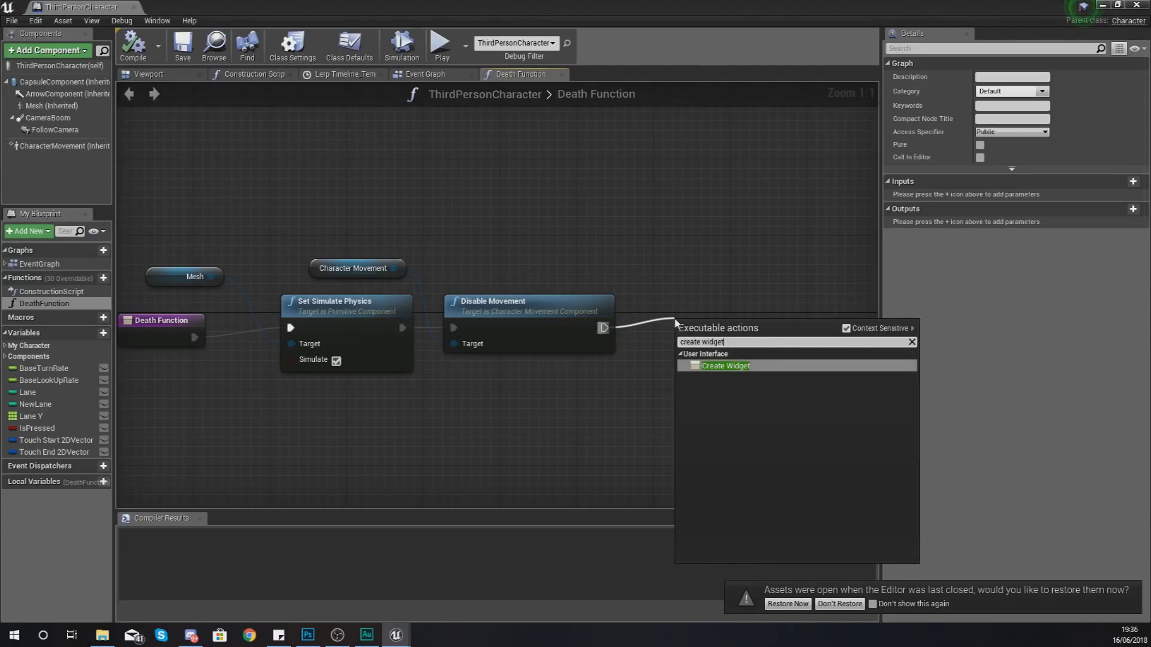
{"action": "key", "text": "Return"}
{"action": "right_click_drag", "start_coordinate": [713, 348], "coordinate": [484, 265]}
{"action": "left_click", "coordinate": [501, 282]}
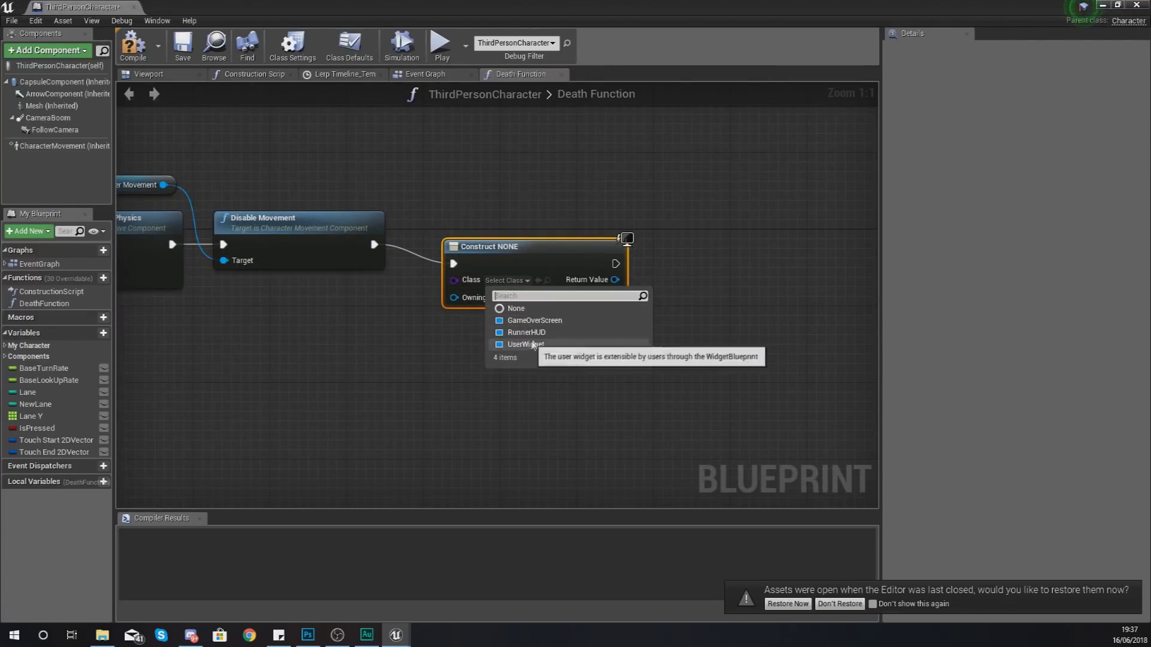
{"action": "left_click", "coordinate": [537, 324]}
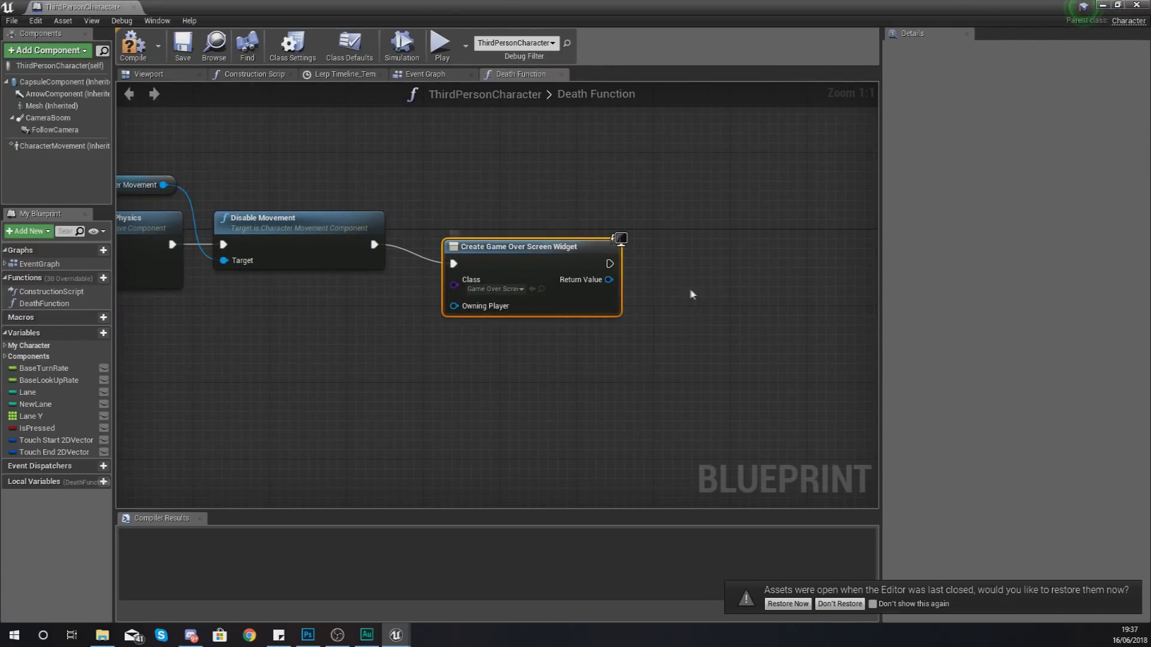
Step: Add an Add to Viewport node from the Game Over Screen widget's return value and align it beside the Create node
{"action": "right_click_drag", "start_coordinate": [638, 296], "coordinate": [521, 306]}
{"action": "left_click_drag", "start_coordinate": [491, 296], "coordinate": [525, 291]}
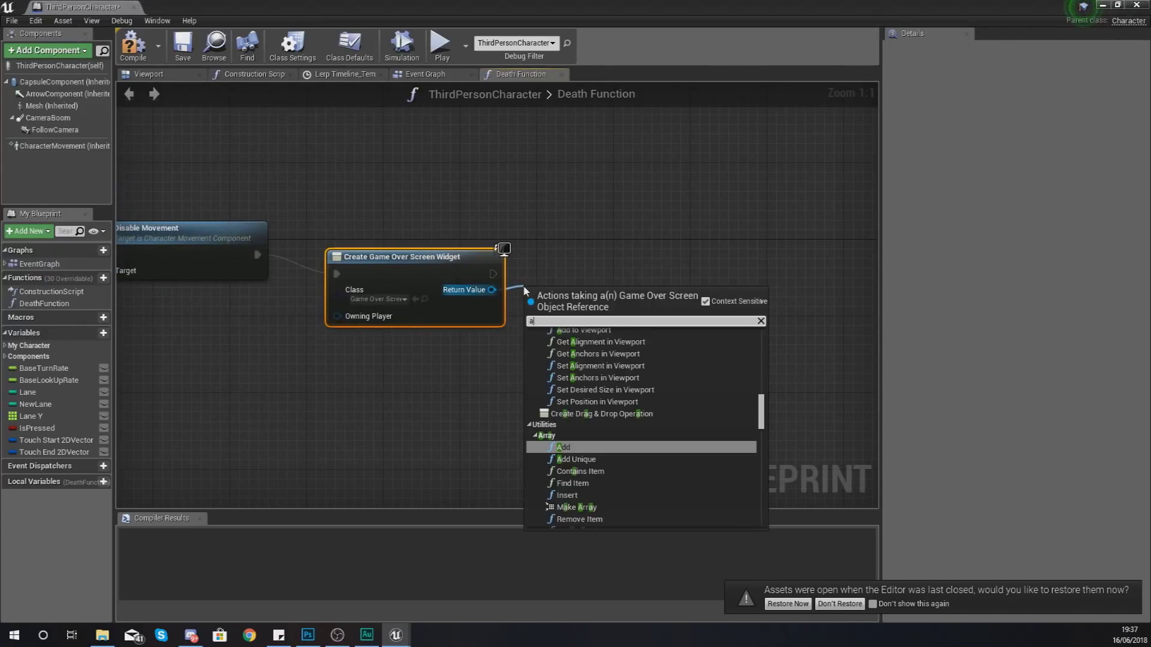
{"action": "type", "text": "add to vi"}
{"action": "key", "text": "Return"}
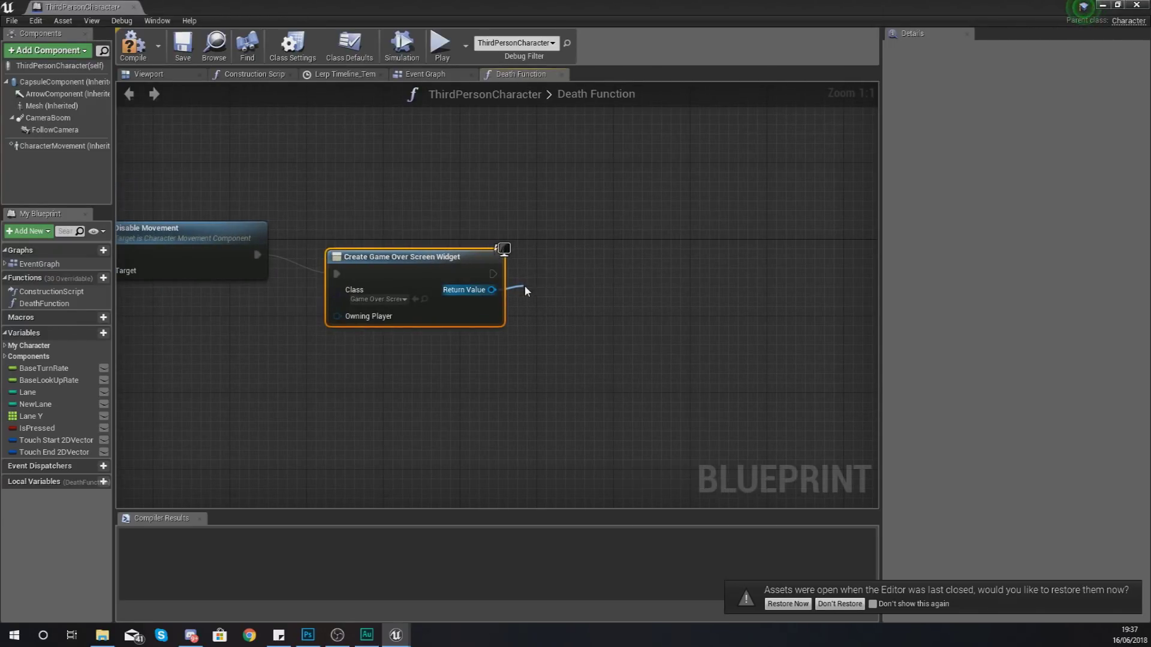
{"action": "left_click_drag", "start_coordinate": [526, 291], "coordinate": [547, 244]}
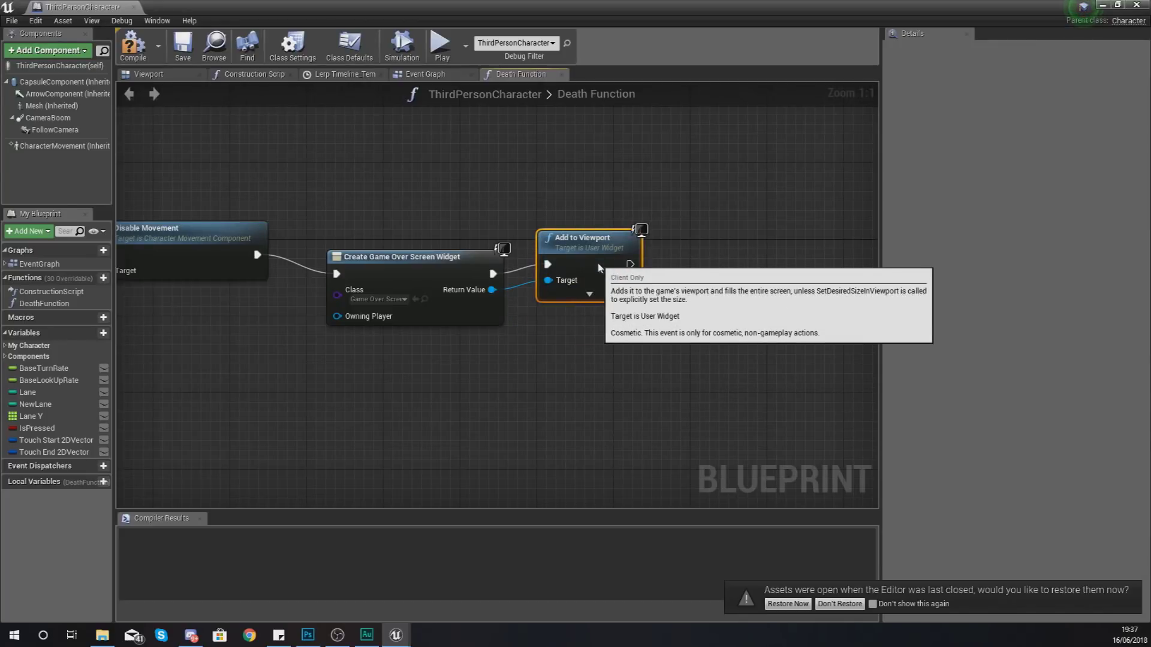
{"action": "left_click", "coordinate": [586, 224]}
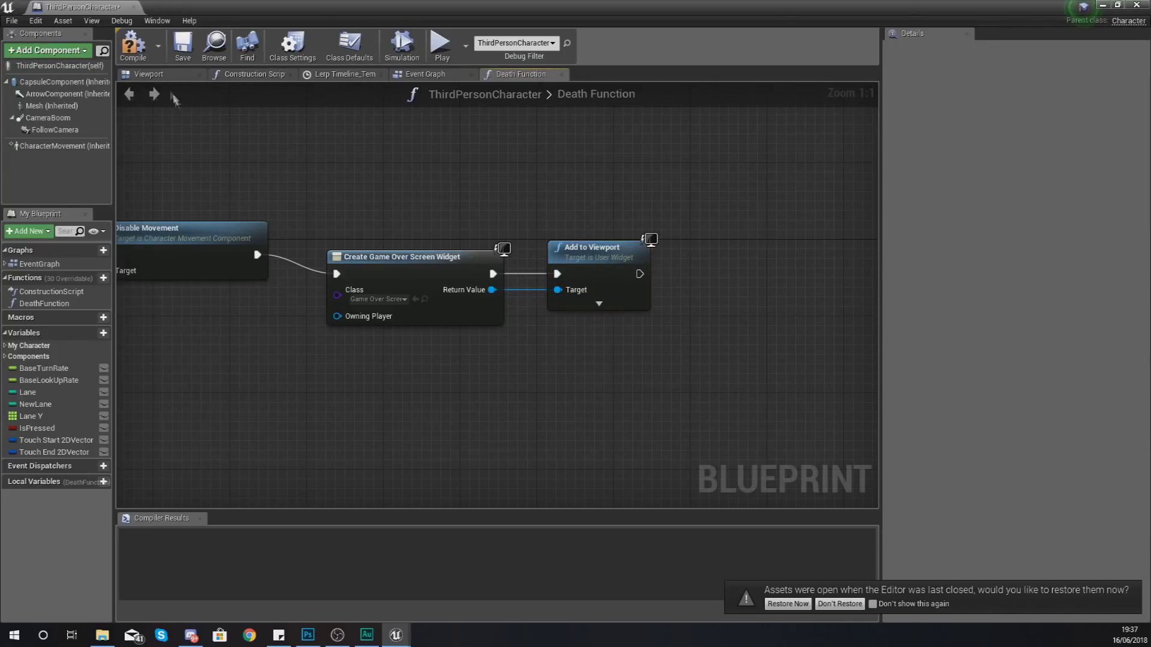
Step: Compile the ThirdPersonCharacter blueprint and open the RunnerLevel map, saving all modified content
{"action": "left_click", "coordinate": [142, 63]}
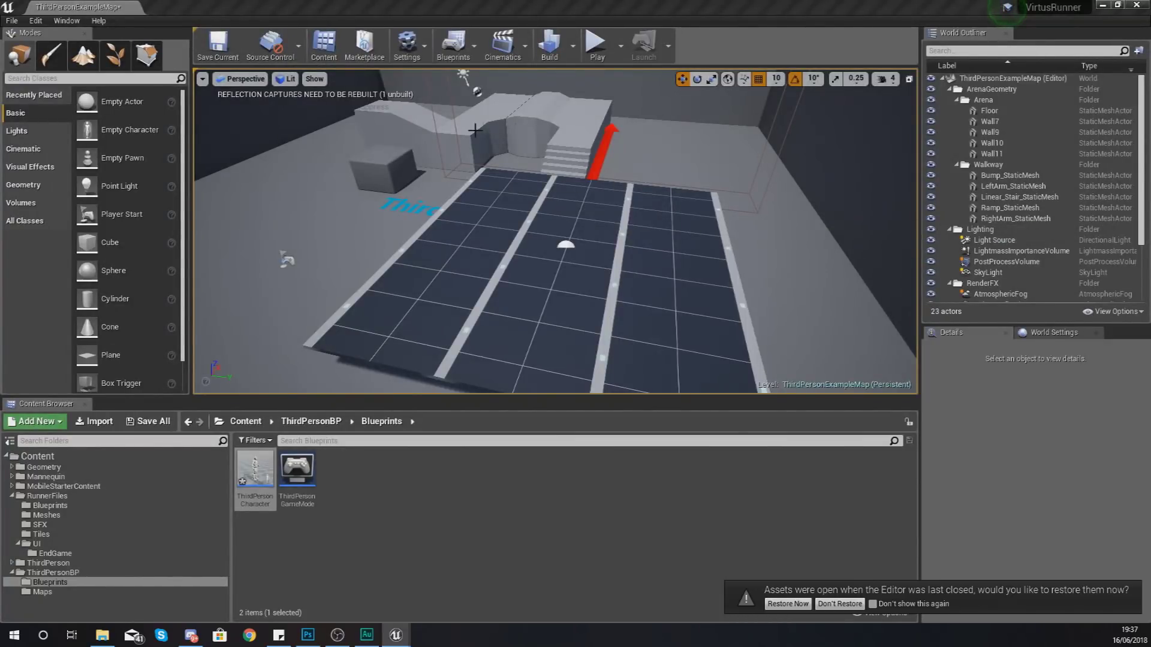
{"action": "left_click", "coordinate": [11, 21]}
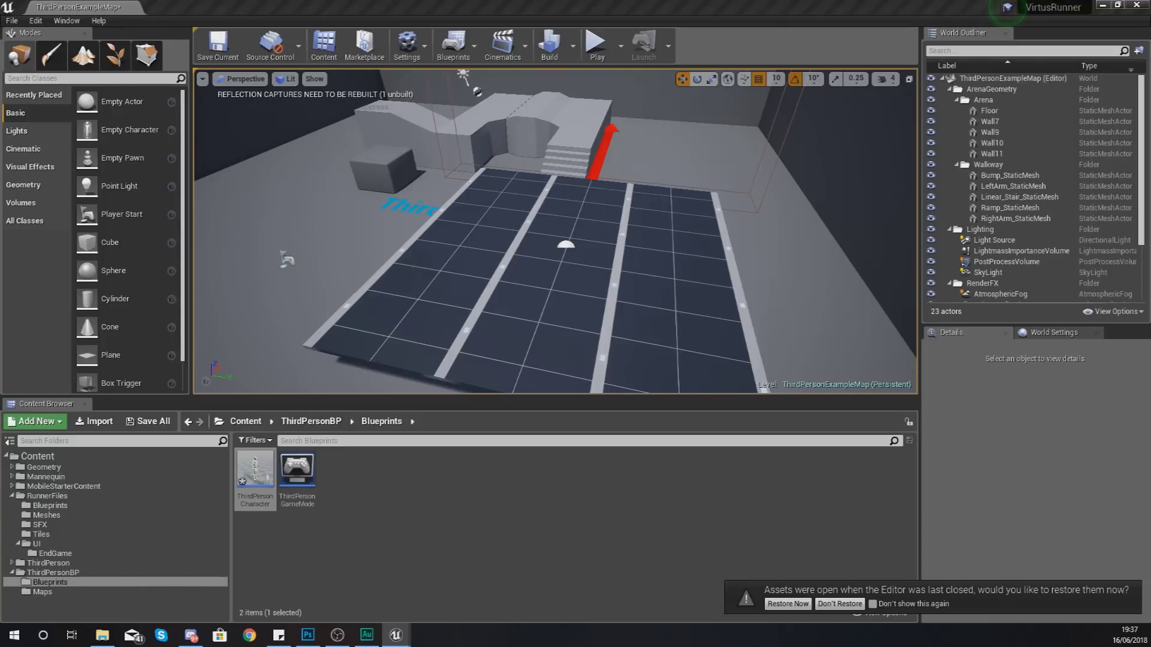
{"action": "double_click", "coordinate": [670, 161]}
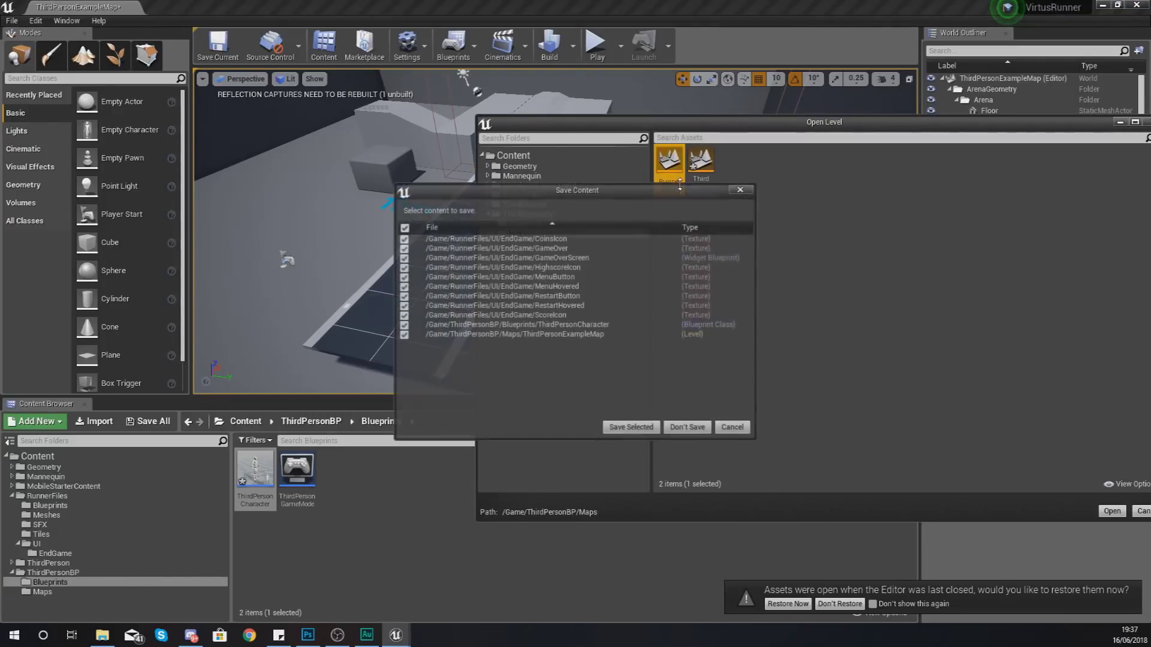
{"action": "left_click", "coordinate": [622, 427]}
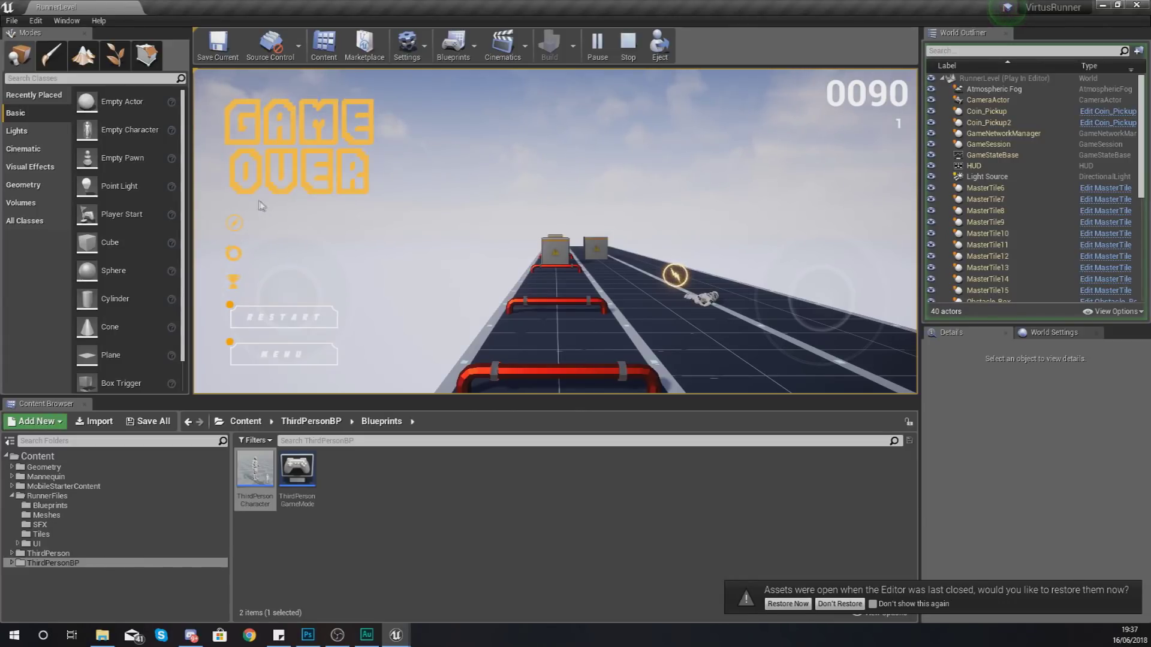
Step: Test the Restart and Menu buttons on the Game Over screen in the running game and end the play session
{"action": "left_click", "coordinate": [288, 316]}
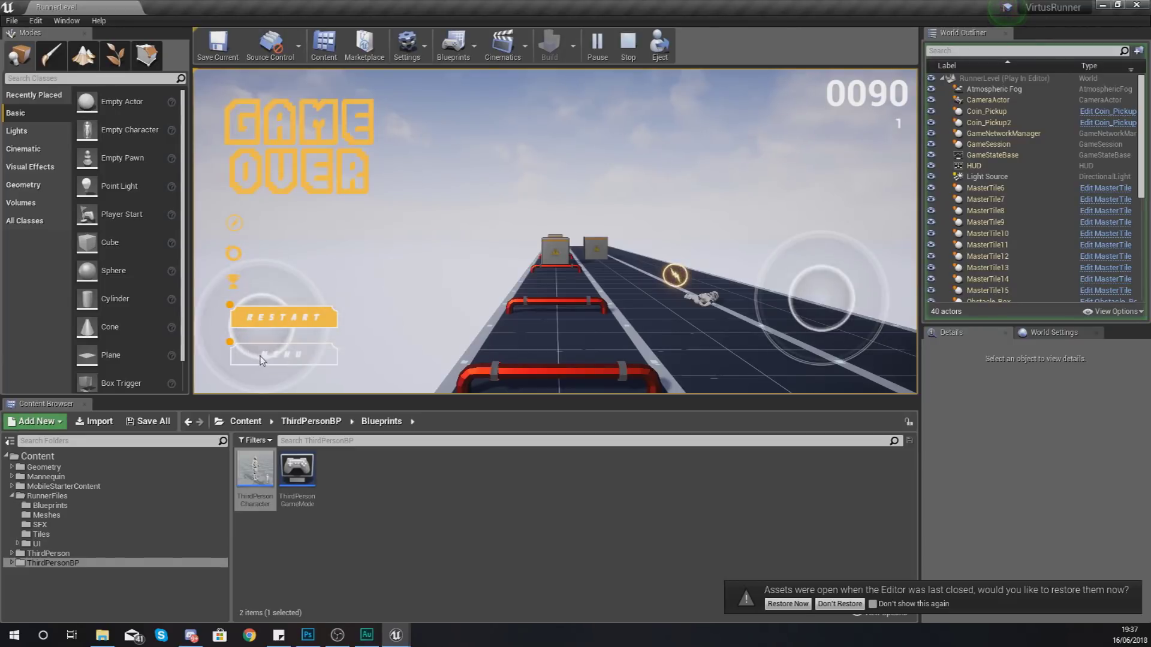
{"action": "left_click_drag", "start_coordinate": [260, 356], "coordinate": [329, 323]}
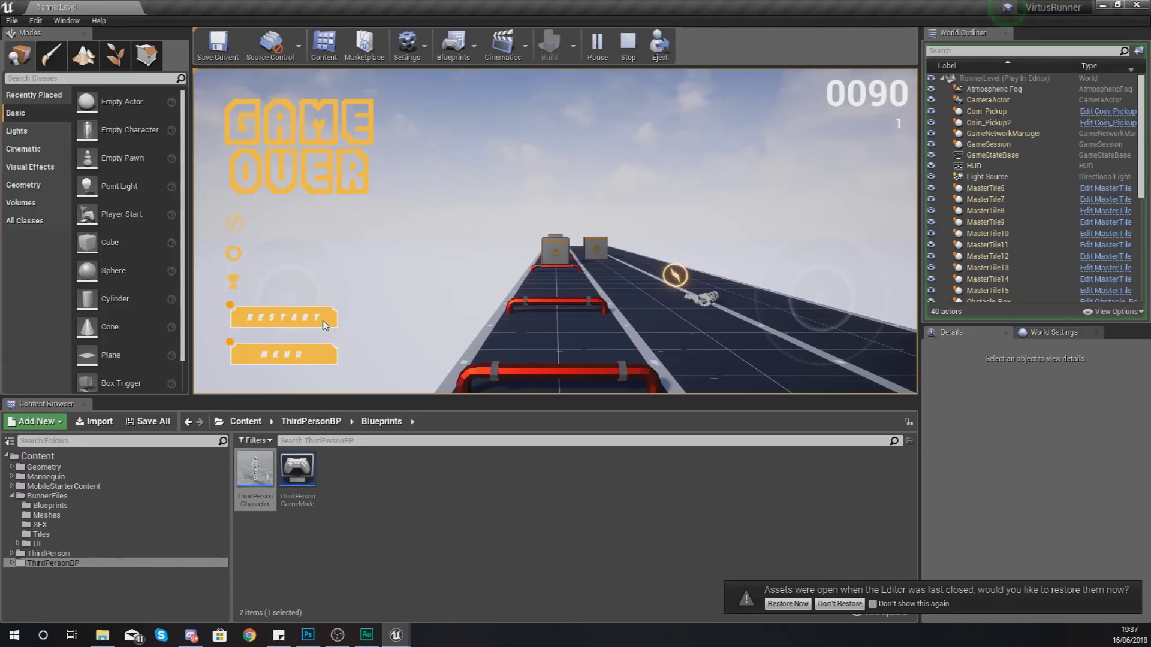
{"action": "key", "text": "Escape"}
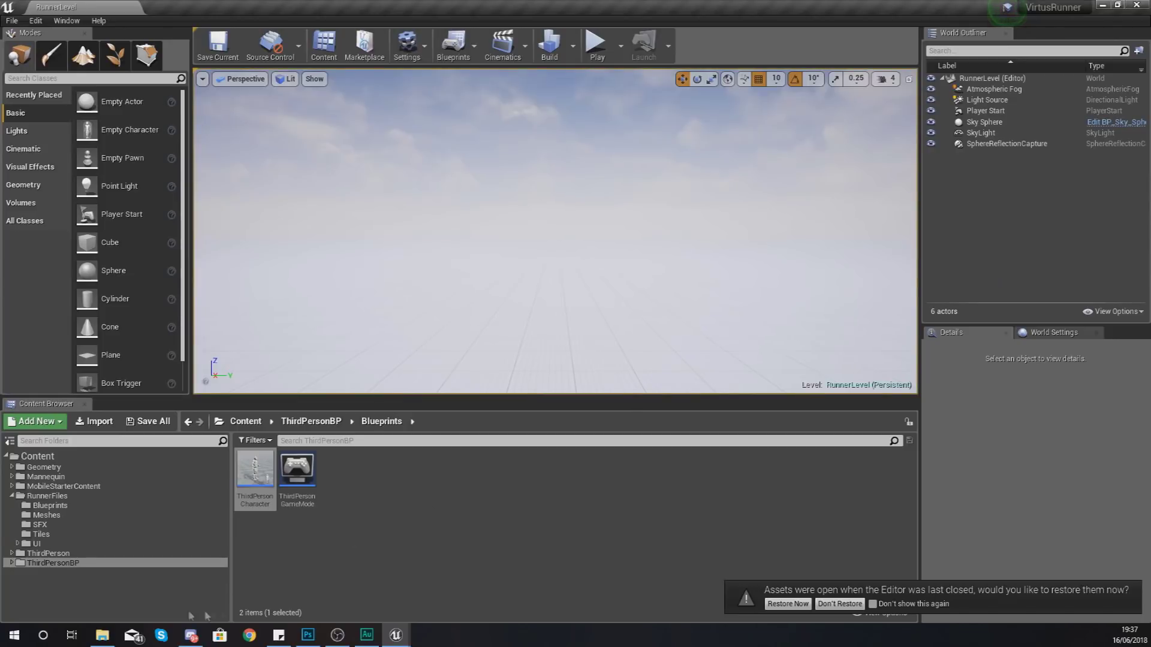
Step: Open the GameOverScreen widget from the EndGame folder under RunnerFiles UI
{"action": "left_click", "coordinate": [48, 495]}
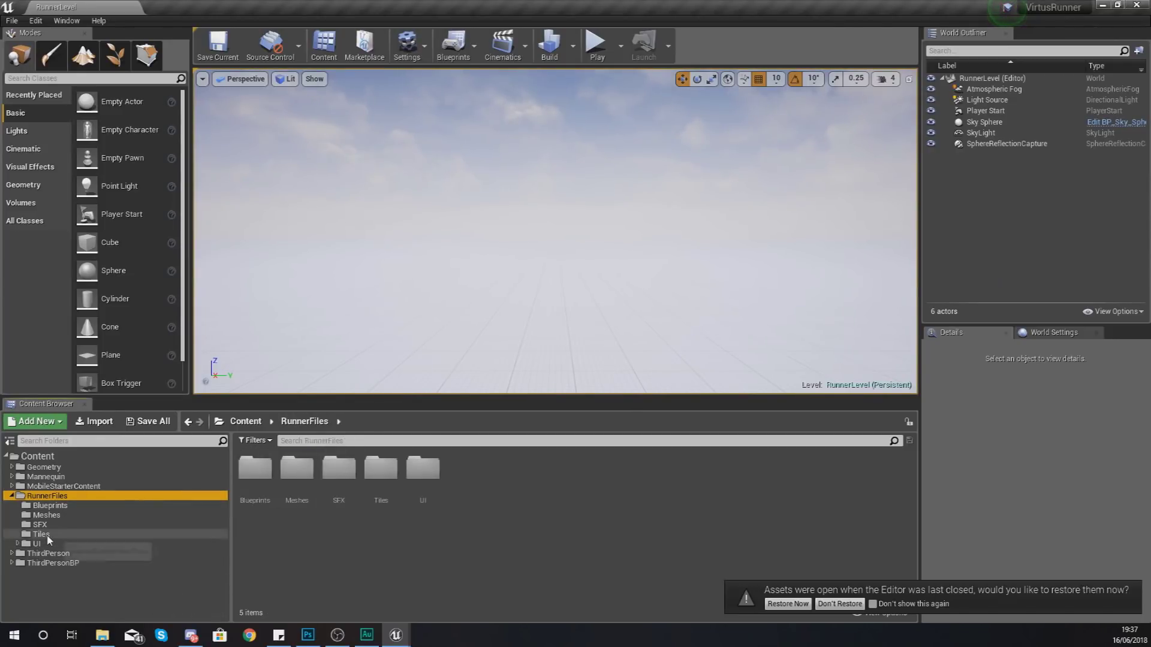
{"action": "left_click", "coordinate": [150, 534]}
{"action": "left_click", "coordinate": [80, 496]}
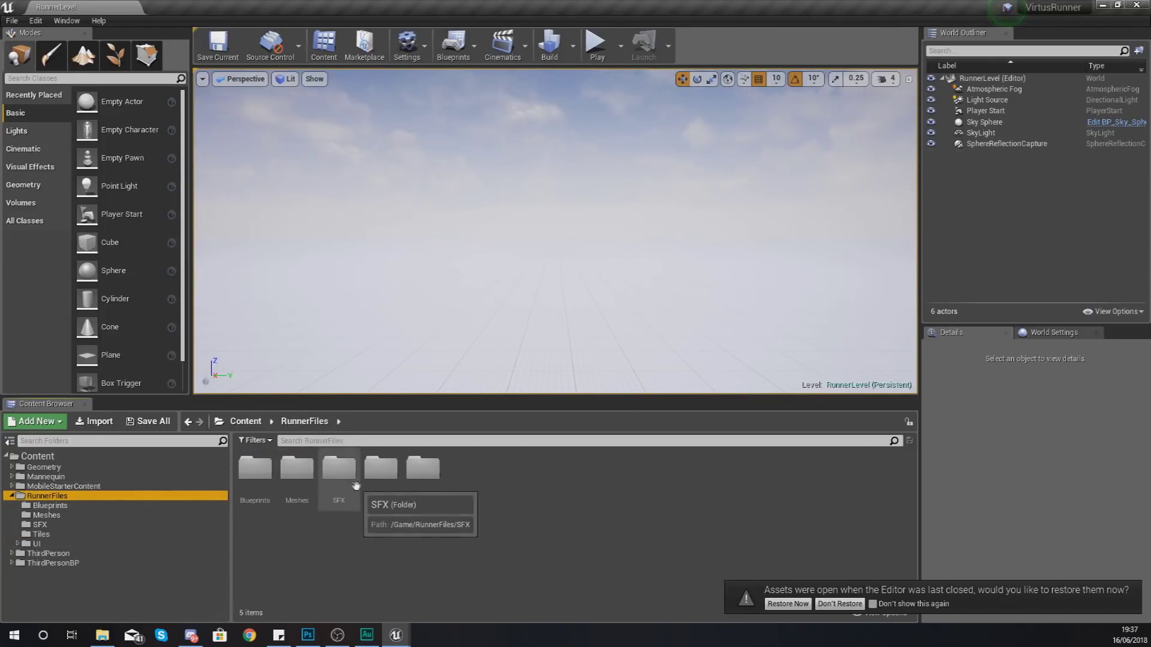
{"action": "left_click", "coordinate": [74, 553]}
{"action": "left_click", "coordinate": [77, 534]}
{"action": "left_click", "coordinate": [78, 515]}
{"action": "left_click", "coordinate": [80, 506]}
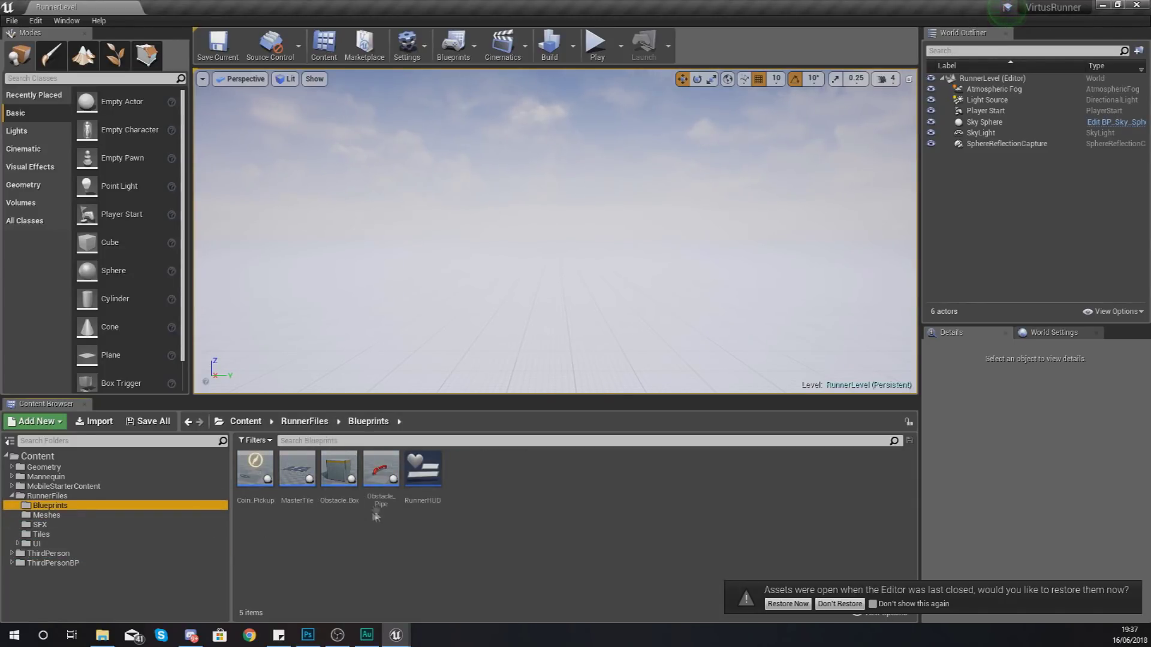
{"action": "left_click", "coordinate": [67, 497]}
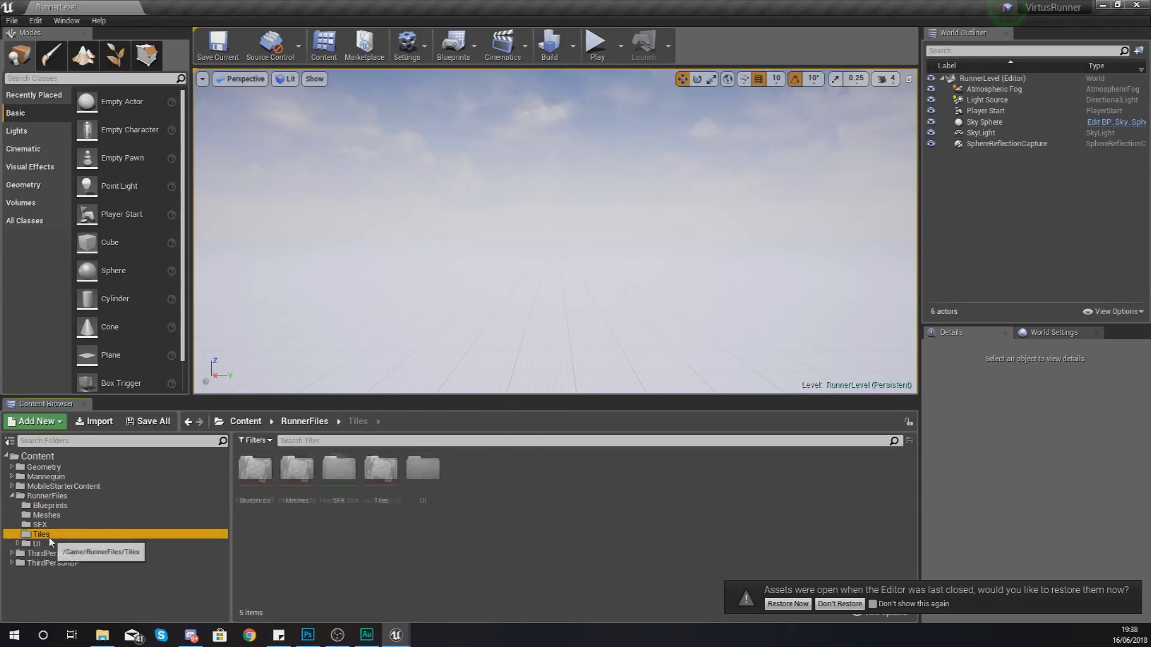
{"action": "left_click", "coordinate": [37, 544]}
{"action": "double_click", "coordinate": [255, 474]}
{"action": "left_click", "coordinate": [337, 499]}
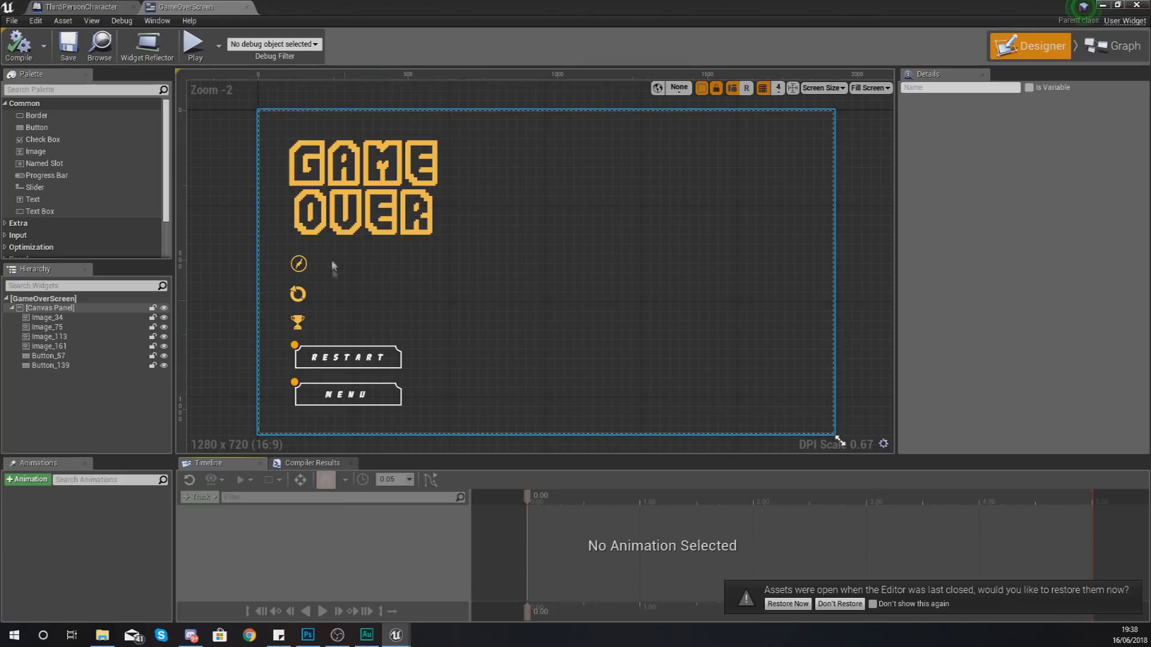
Step: Add a Text widget to the canvas below the Game Over title and set its text to "COINS COLLECTED:" as in the Photoshop mock-up
{"action": "left_click_drag", "start_coordinate": [41, 201], "coordinate": [387, 282]}
{"action": "scroll", "coordinate": [386, 281], "scroll_direction": "up", "scroll_amount": 1}
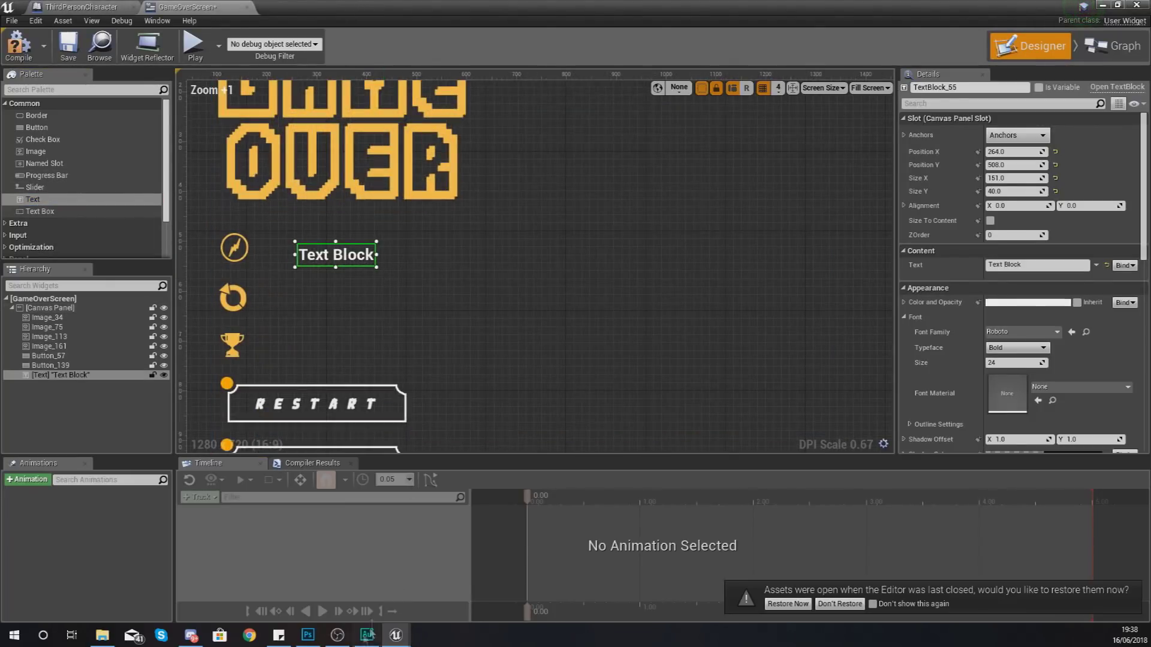
{"action": "left_click", "coordinate": [310, 637]}
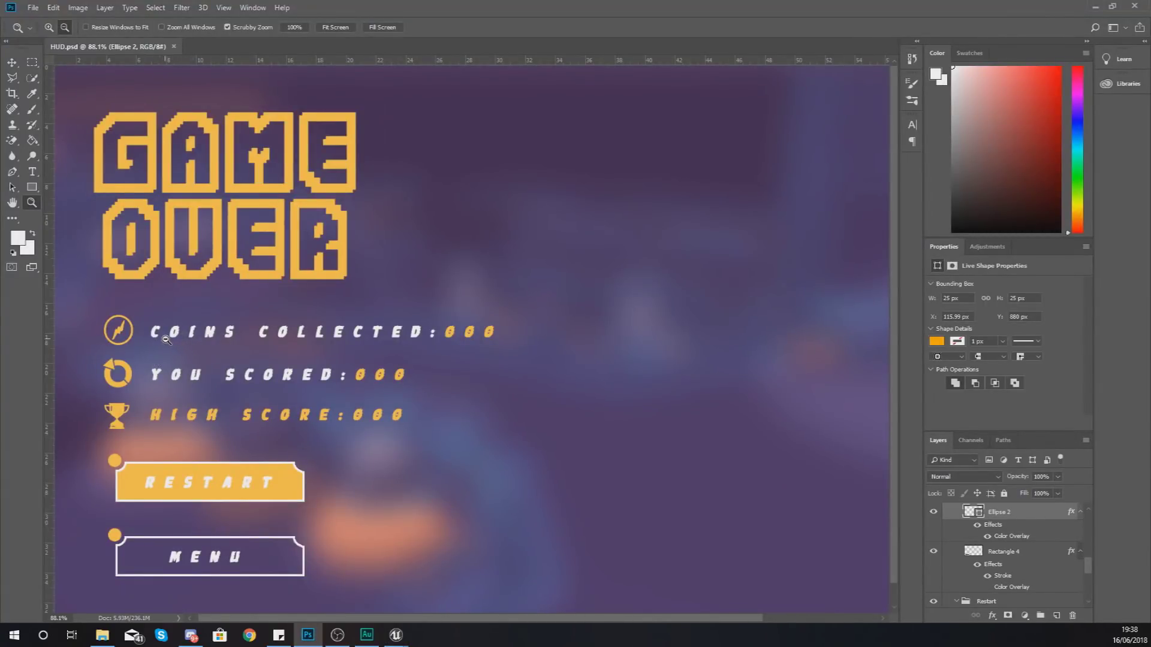
{"action": "left_click", "coordinate": [395, 636]}
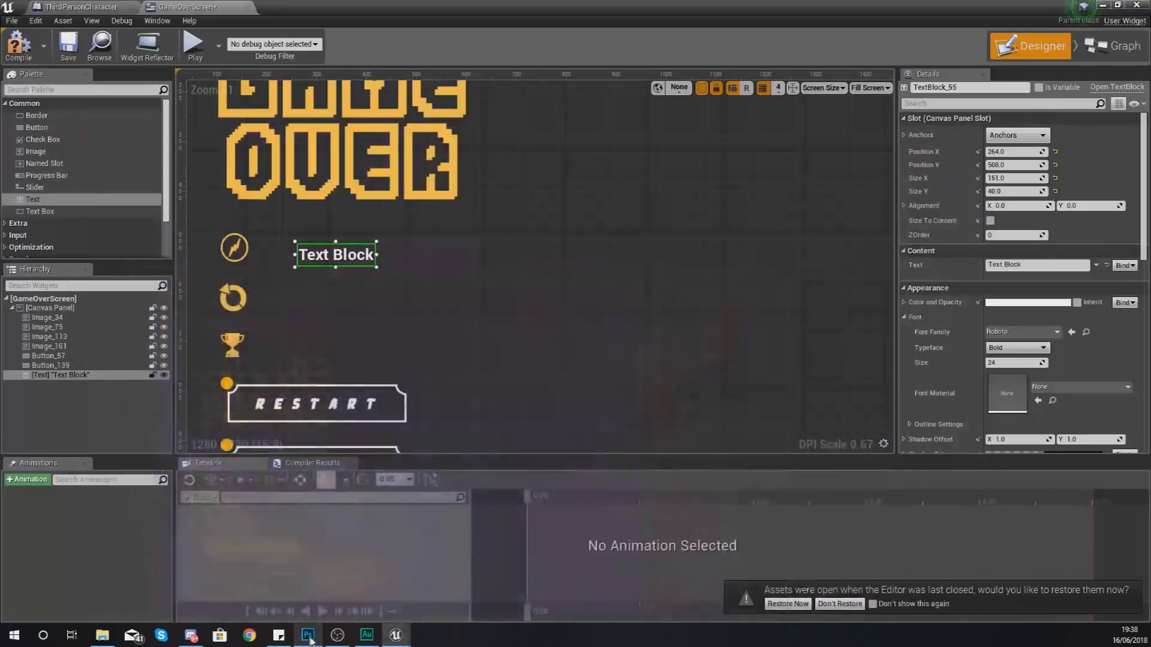
{"action": "left_click", "coordinate": [1028, 264]}
{"action": "right_click", "coordinate": [1028, 266]}
{"action": "key", "text": "Escape"}
{"action": "type", "text": "COINS COLLECTED"}
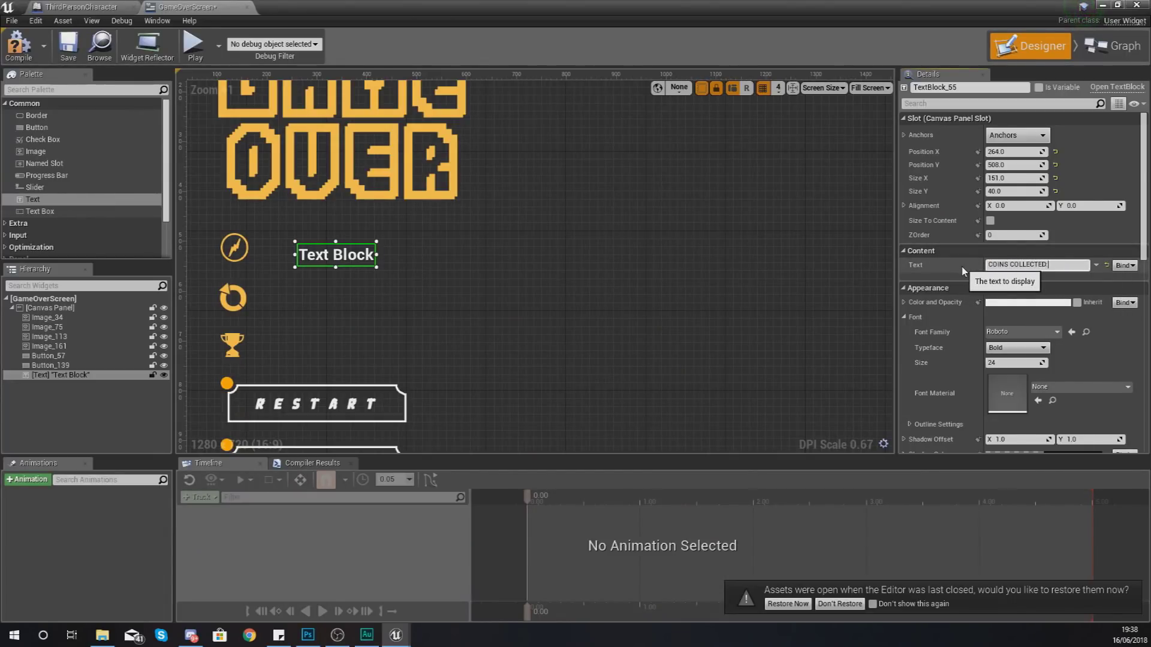
{"action": "key", "text": "Return"}
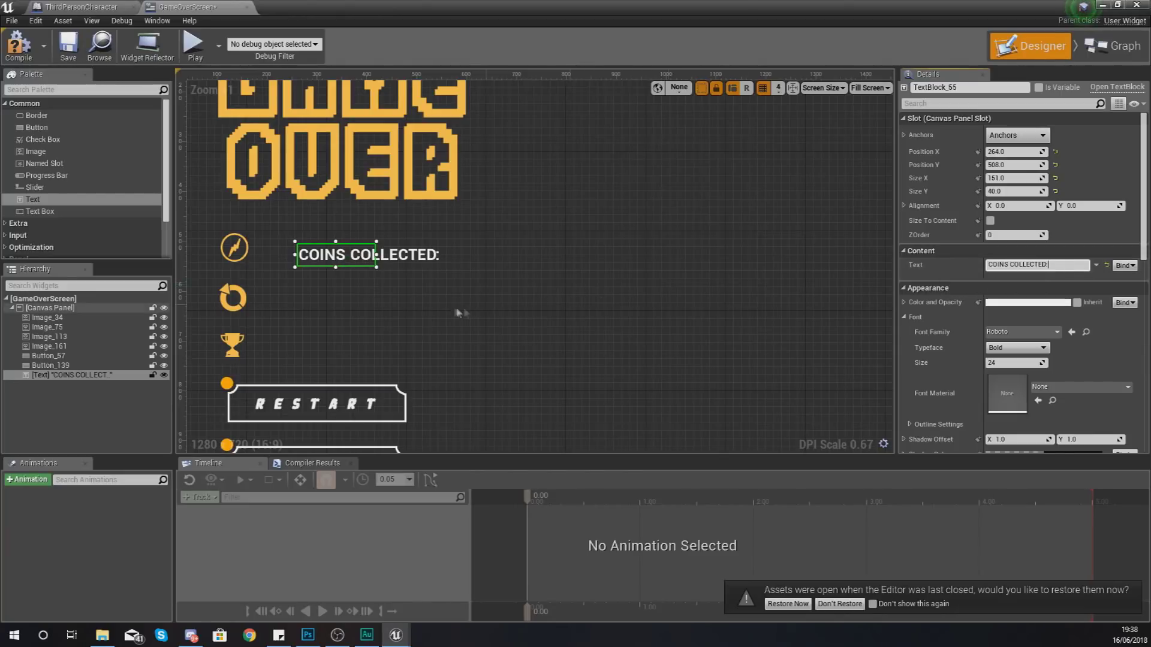
Step: Widen the "COINS COLLECTED:" text block to about 293 units and place it directly beside the coins icon
{"action": "left_click_drag", "start_coordinate": [376, 255], "coordinate": [465, 255]}
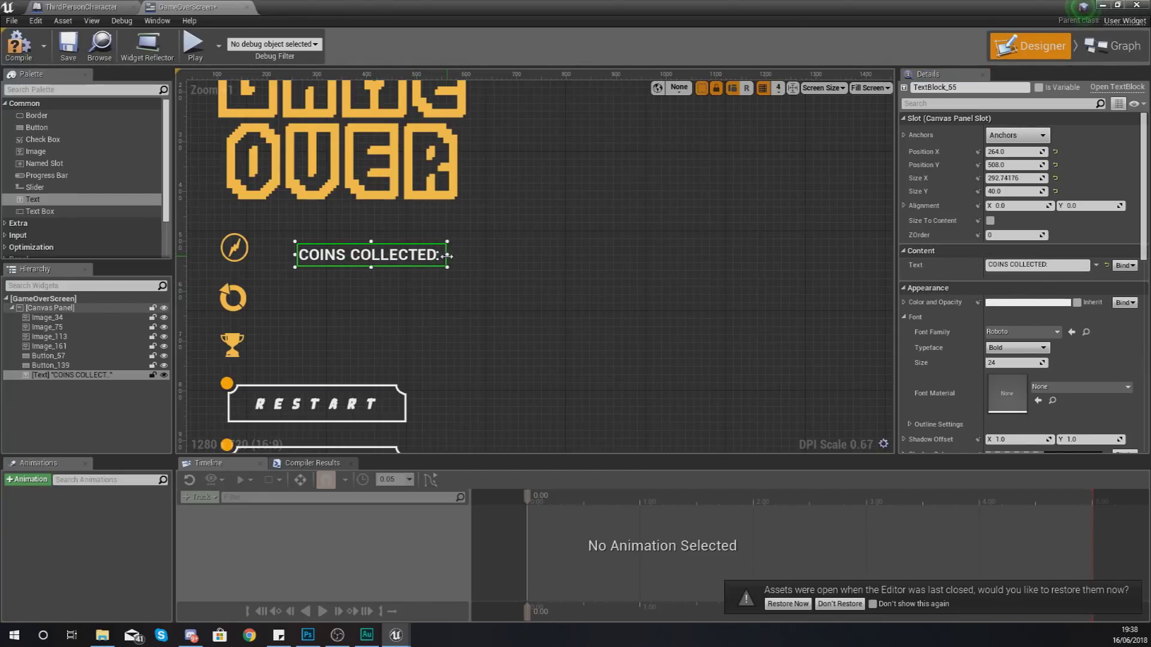
{"action": "left_click_drag", "start_coordinate": [381, 257], "coordinate": [345, 251]}
{"action": "left_click", "coordinate": [363, 294]}
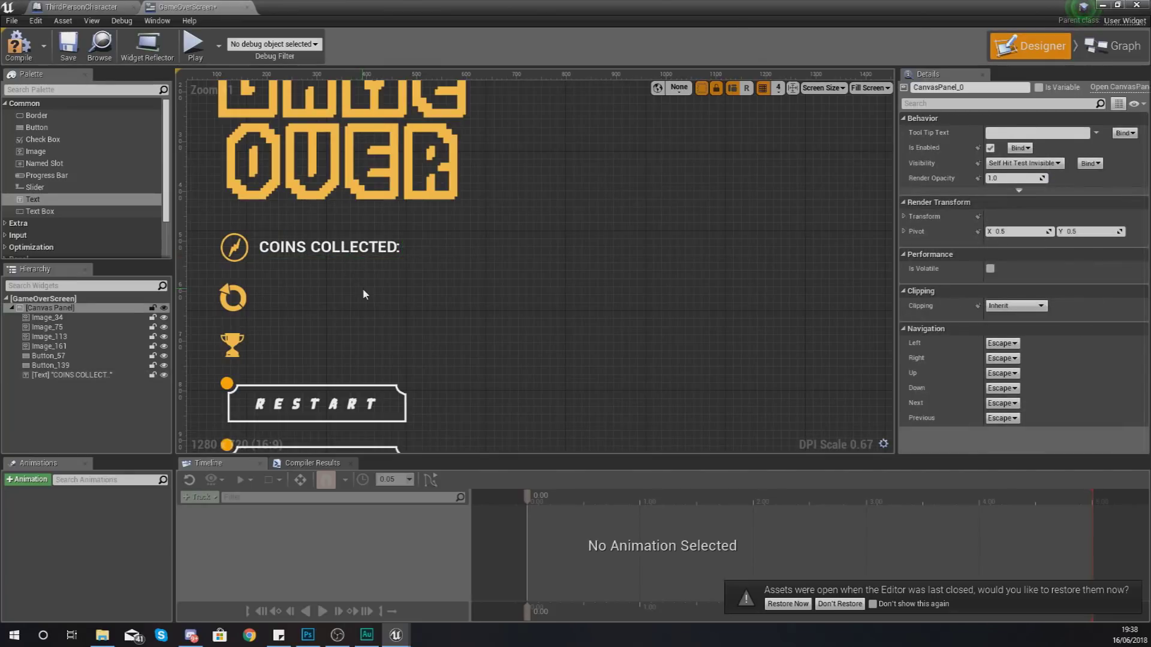
Step: Add a second Text widget reading "YOU SCORED:" and align it beside the score icon, under the coins label
{"action": "left_click_drag", "start_coordinate": [33, 199], "coordinate": [262, 281]}
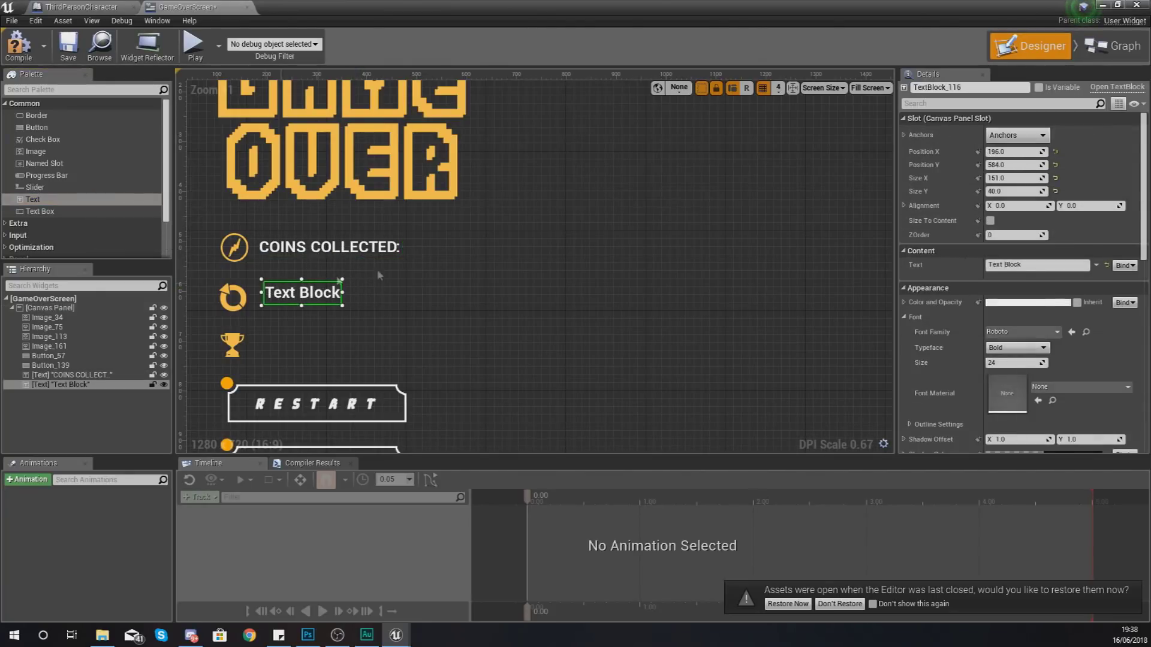
{"action": "left_click", "coordinate": [1019, 265]}
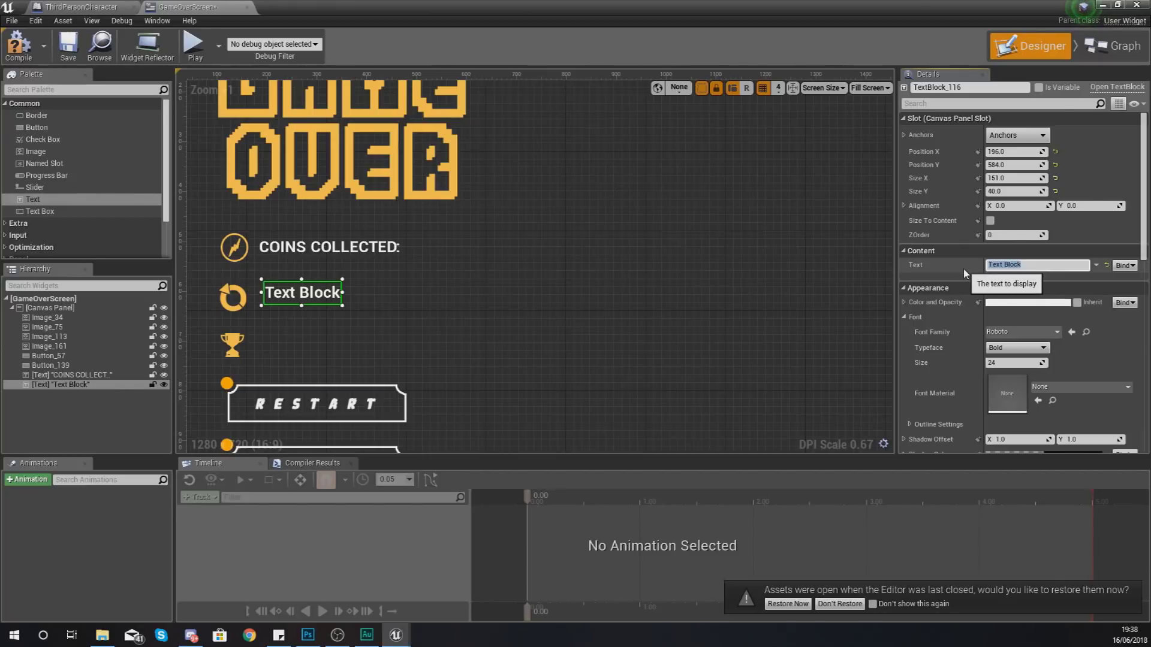
{"action": "type", "text": "you so"}
{"action": "type", "text": "ORED:"}
{"action": "key", "text": "Return"}
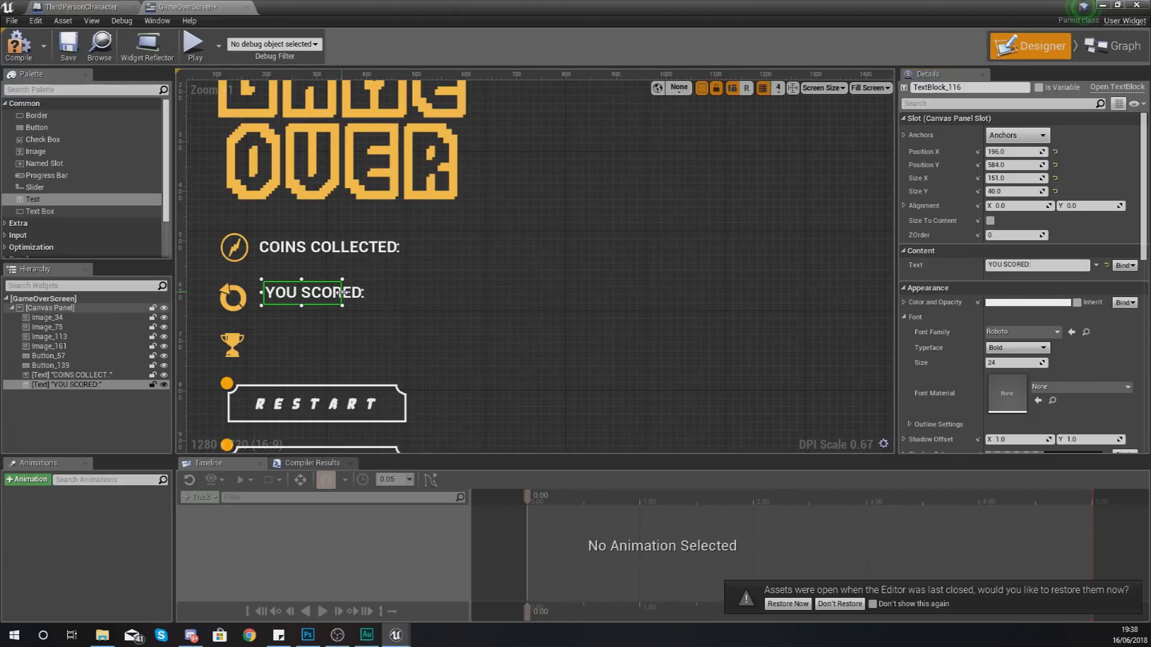
{"action": "left_click_drag", "start_coordinate": [368, 293], "coordinate": [335, 307]}
{"action": "left_click", "coordinate": [354, 315]}
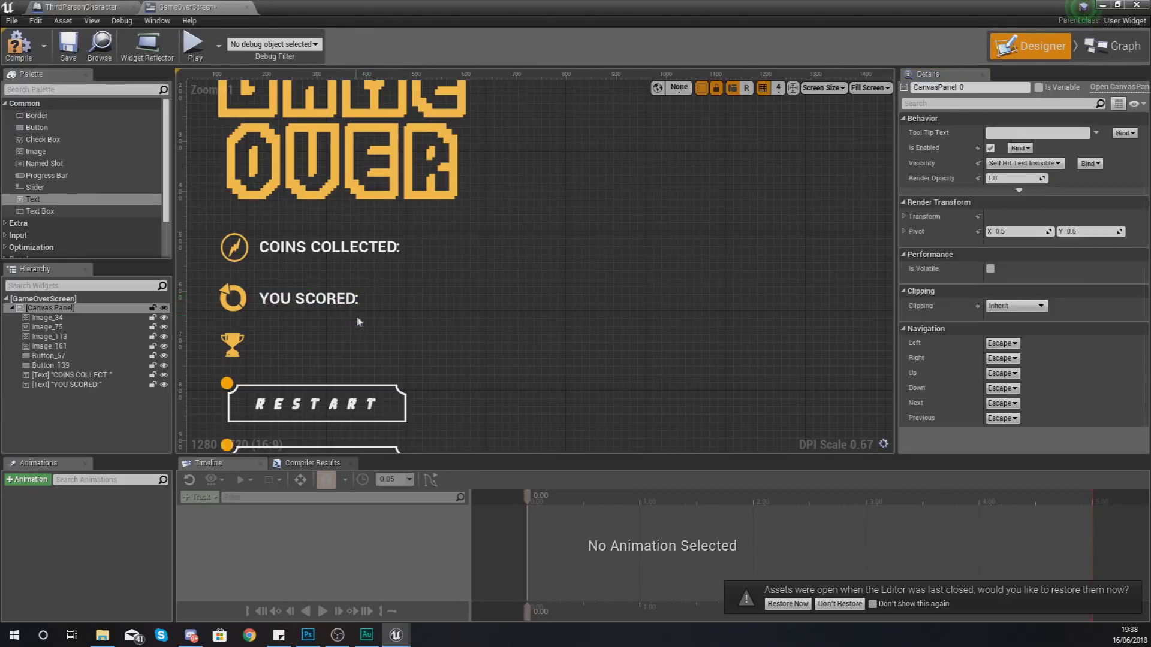